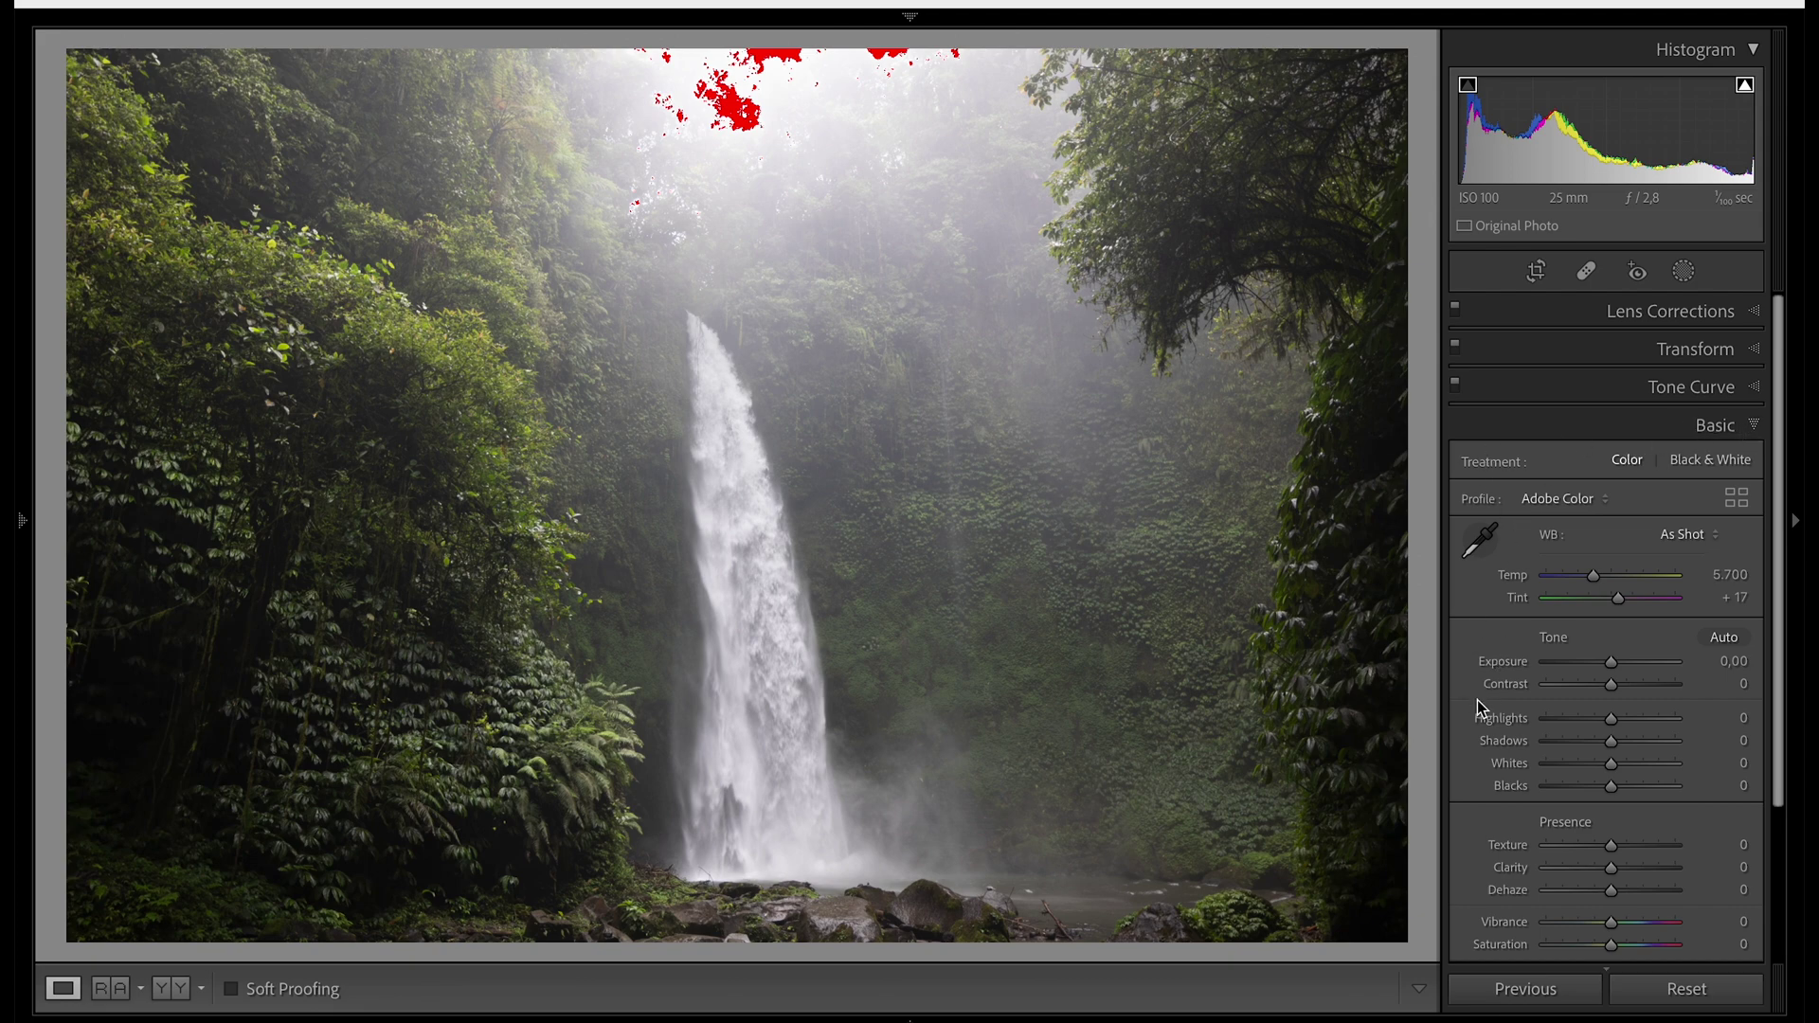
Try lowering the Shadows to −52 in the basic tone adjustments and reset them to 0
drag(1613, 717, 1579, 732)
double_click(1680, 719)
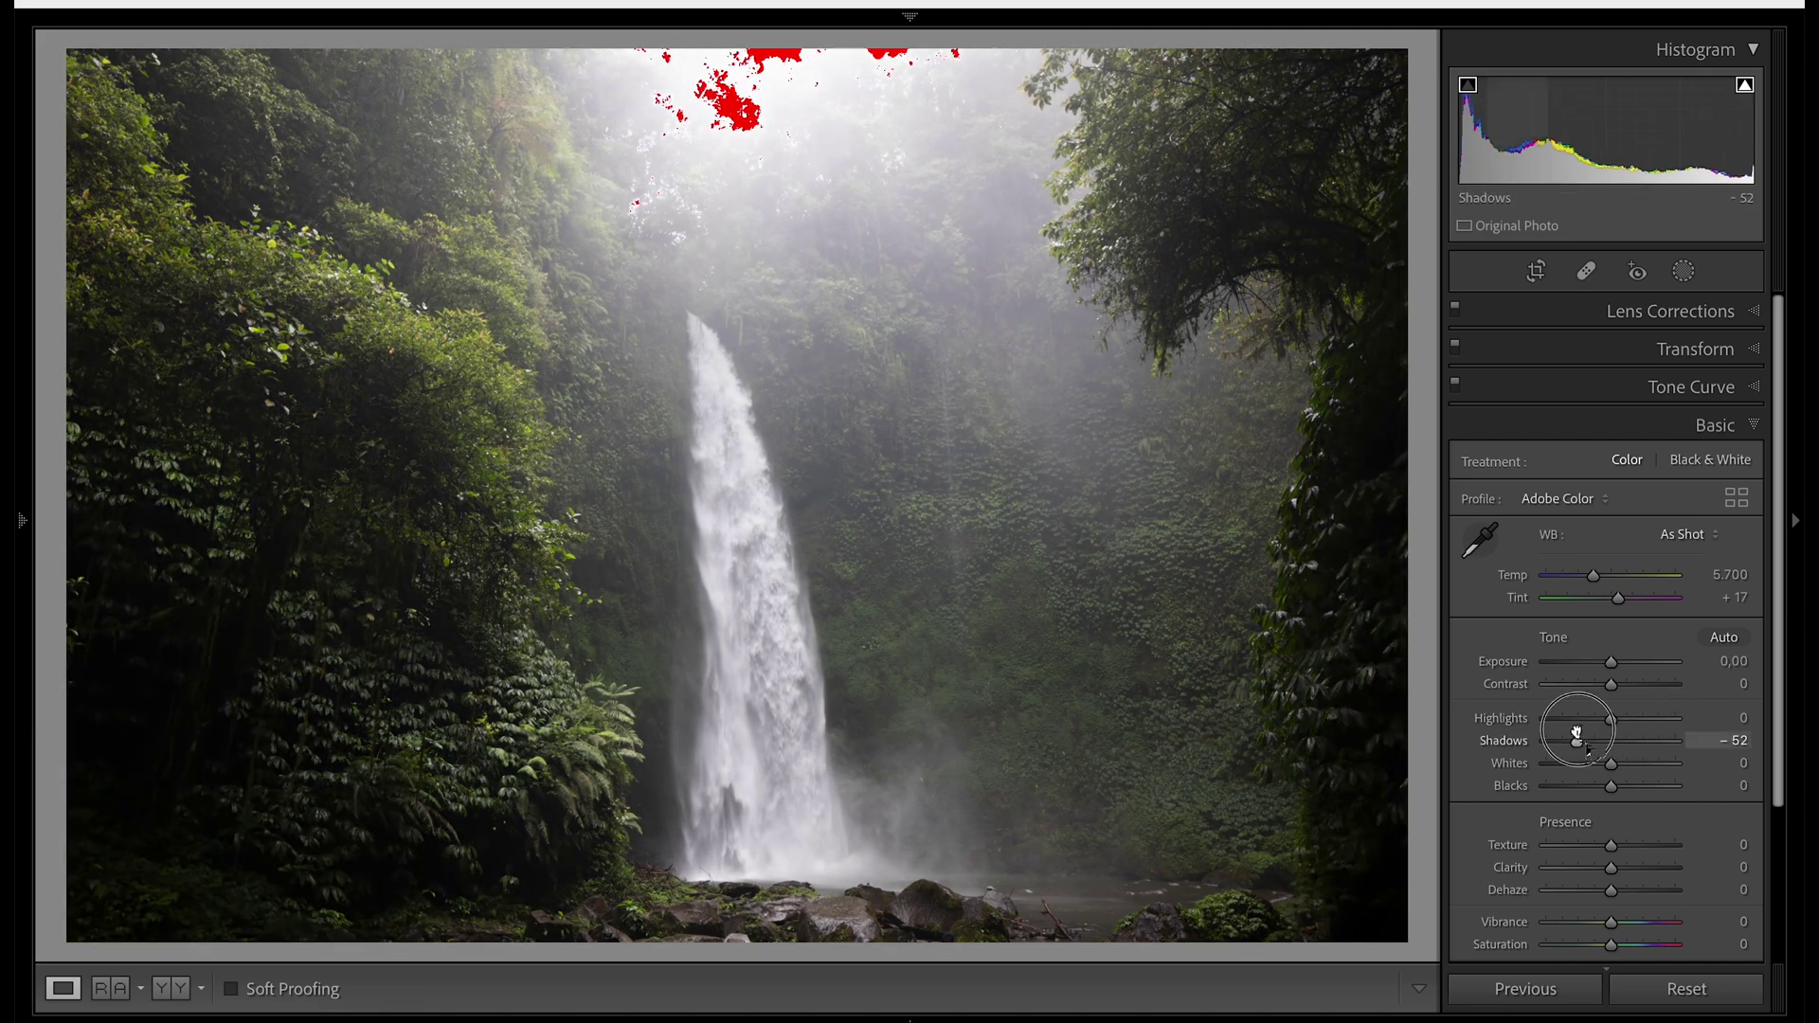
double_click(1578, 741)
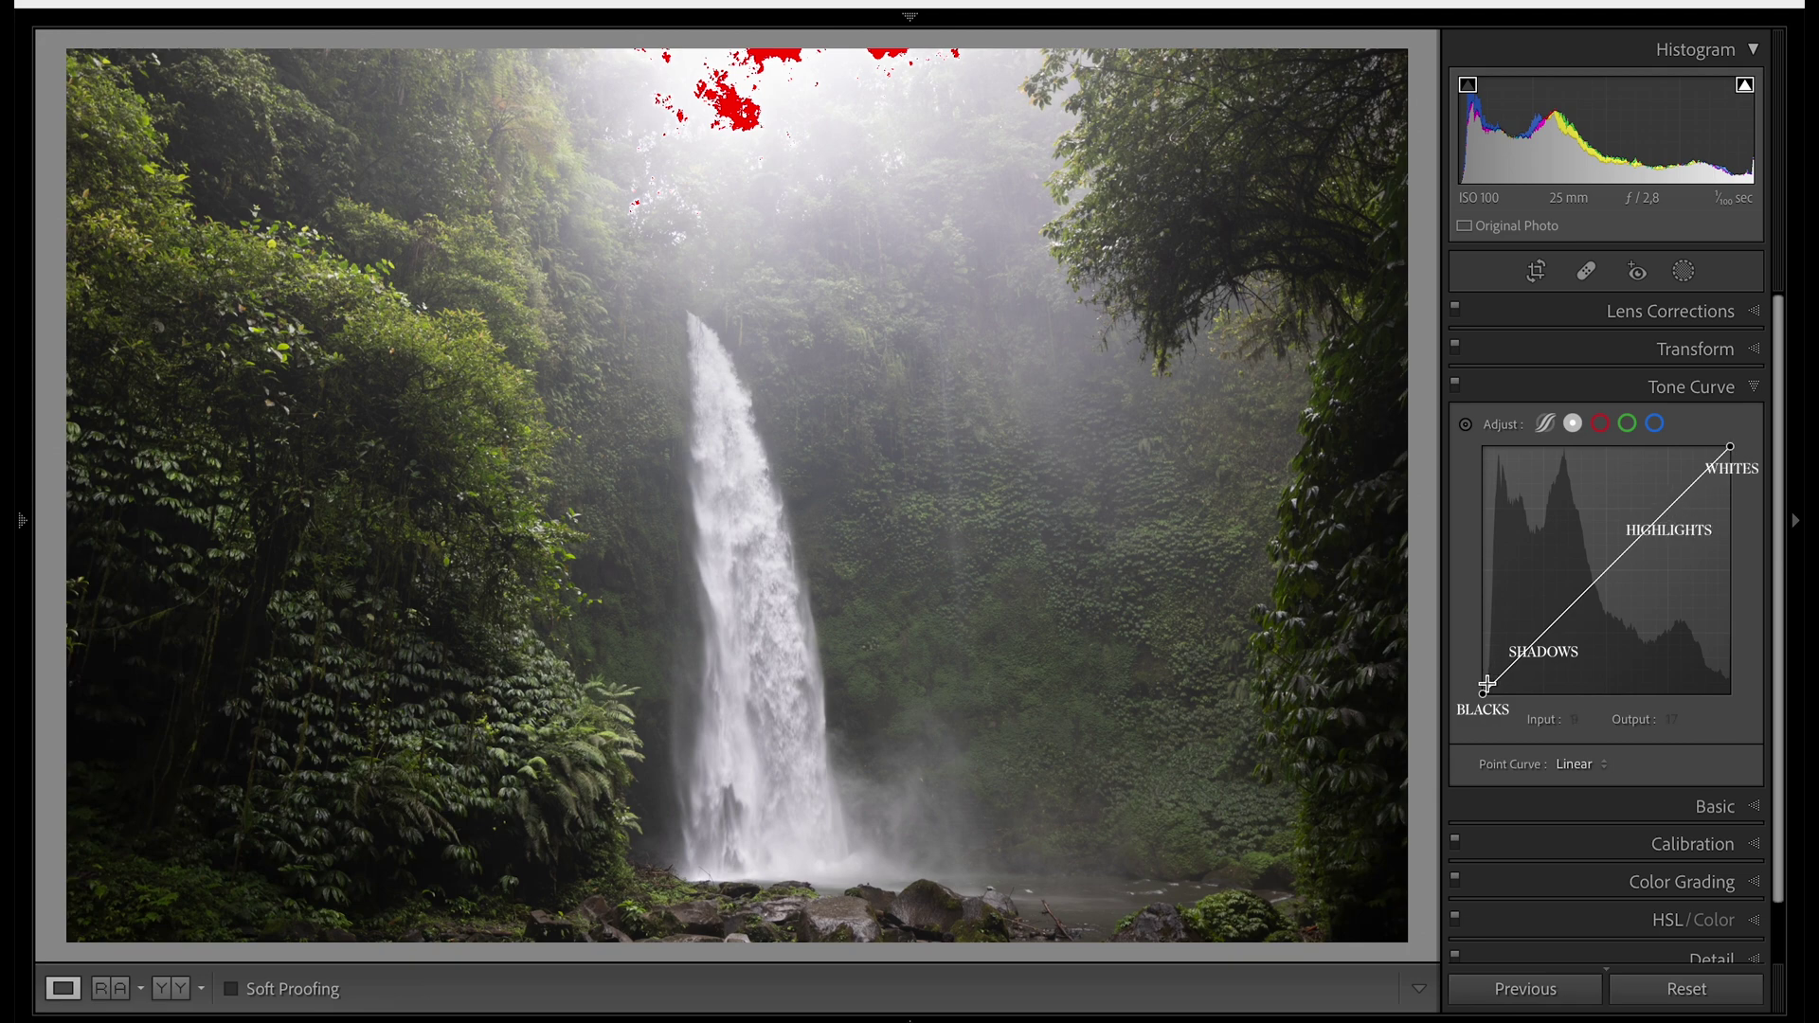
Try raising the tone curve's black point to outputs of 40 and 29, and return it to 0
drag(1482, 695, 1466, 663)
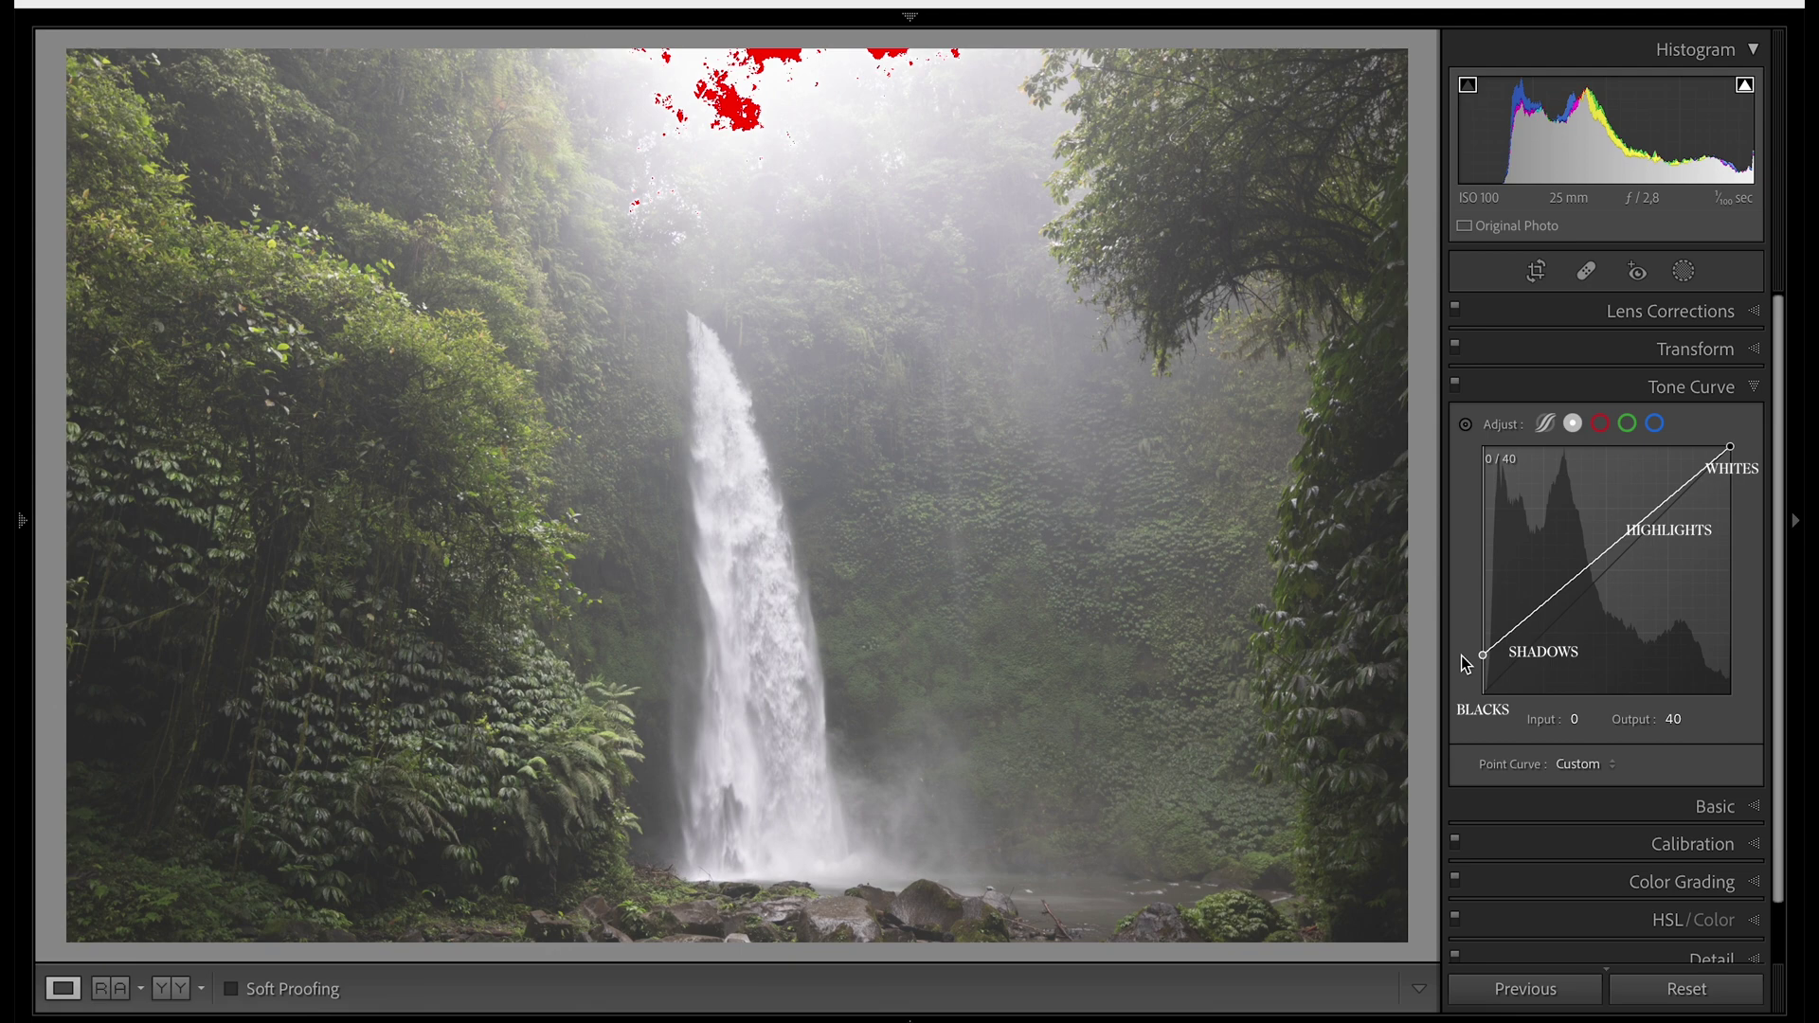
mouse_move(1461, 656)
mouse_down()
mouse_move(1464, 712)
mouse_move(1459, 675)
mouse_up()
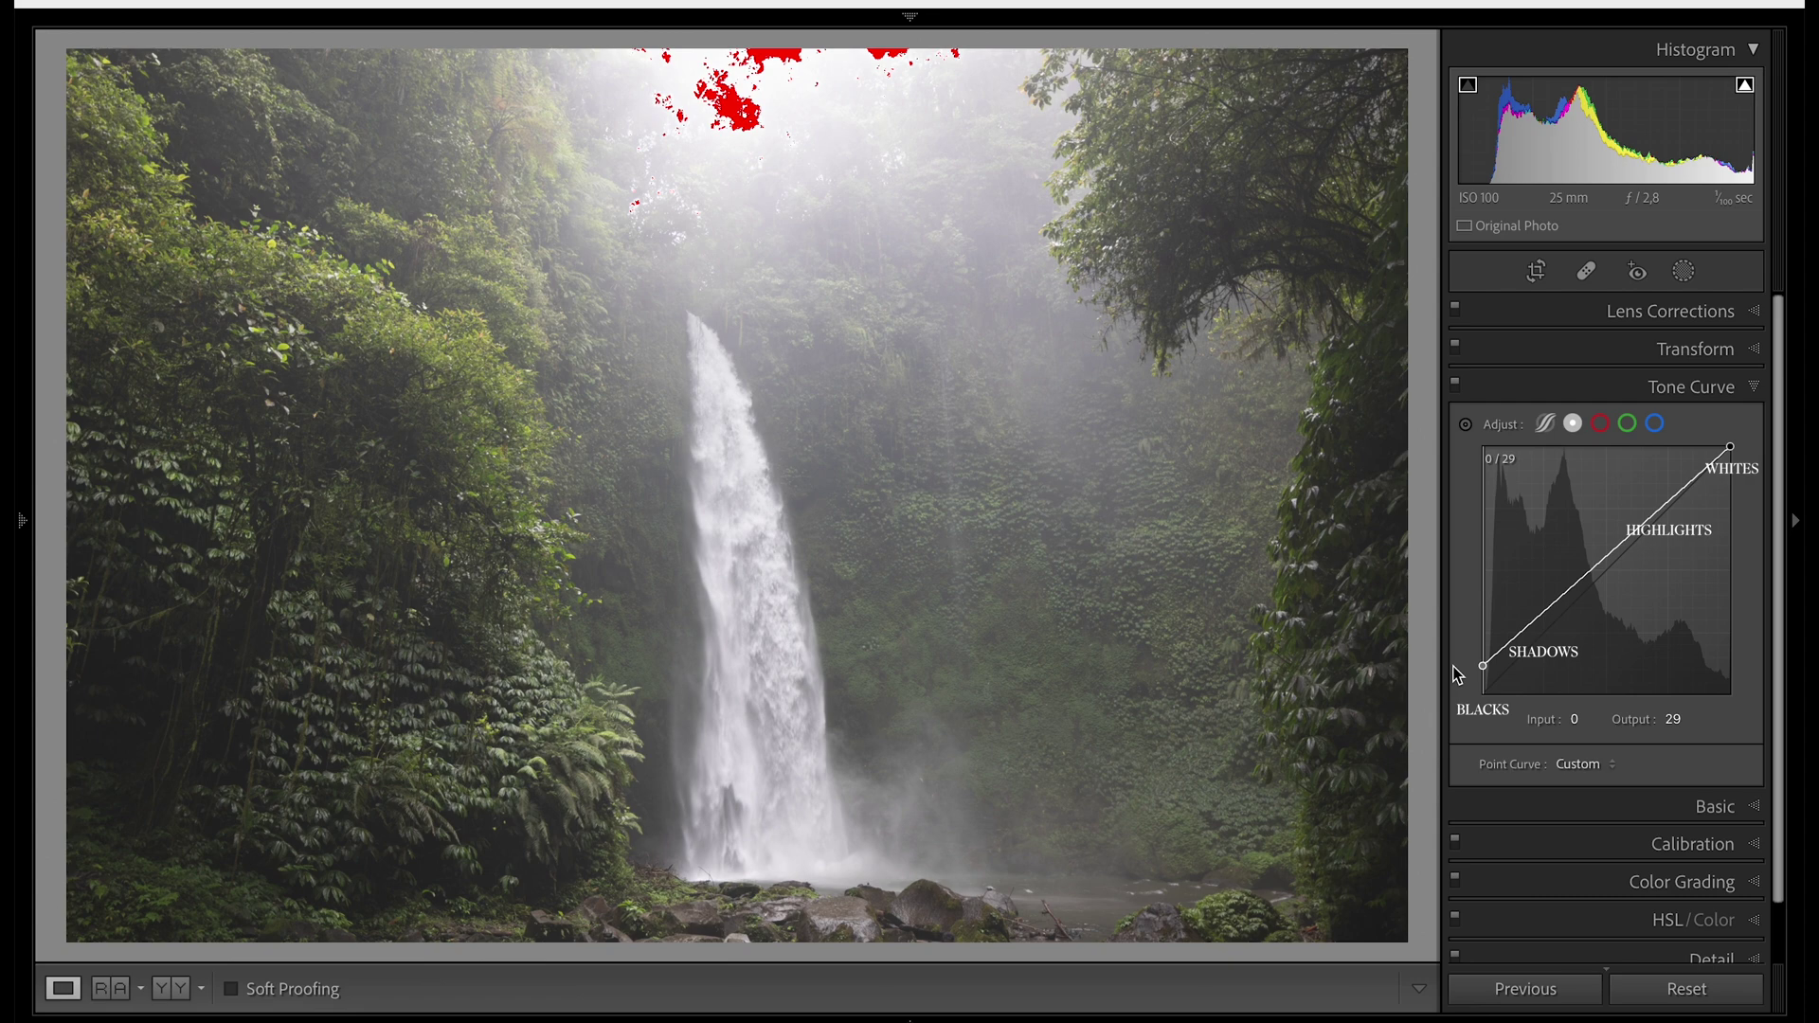
drag(1456, 666, 1450, 698)
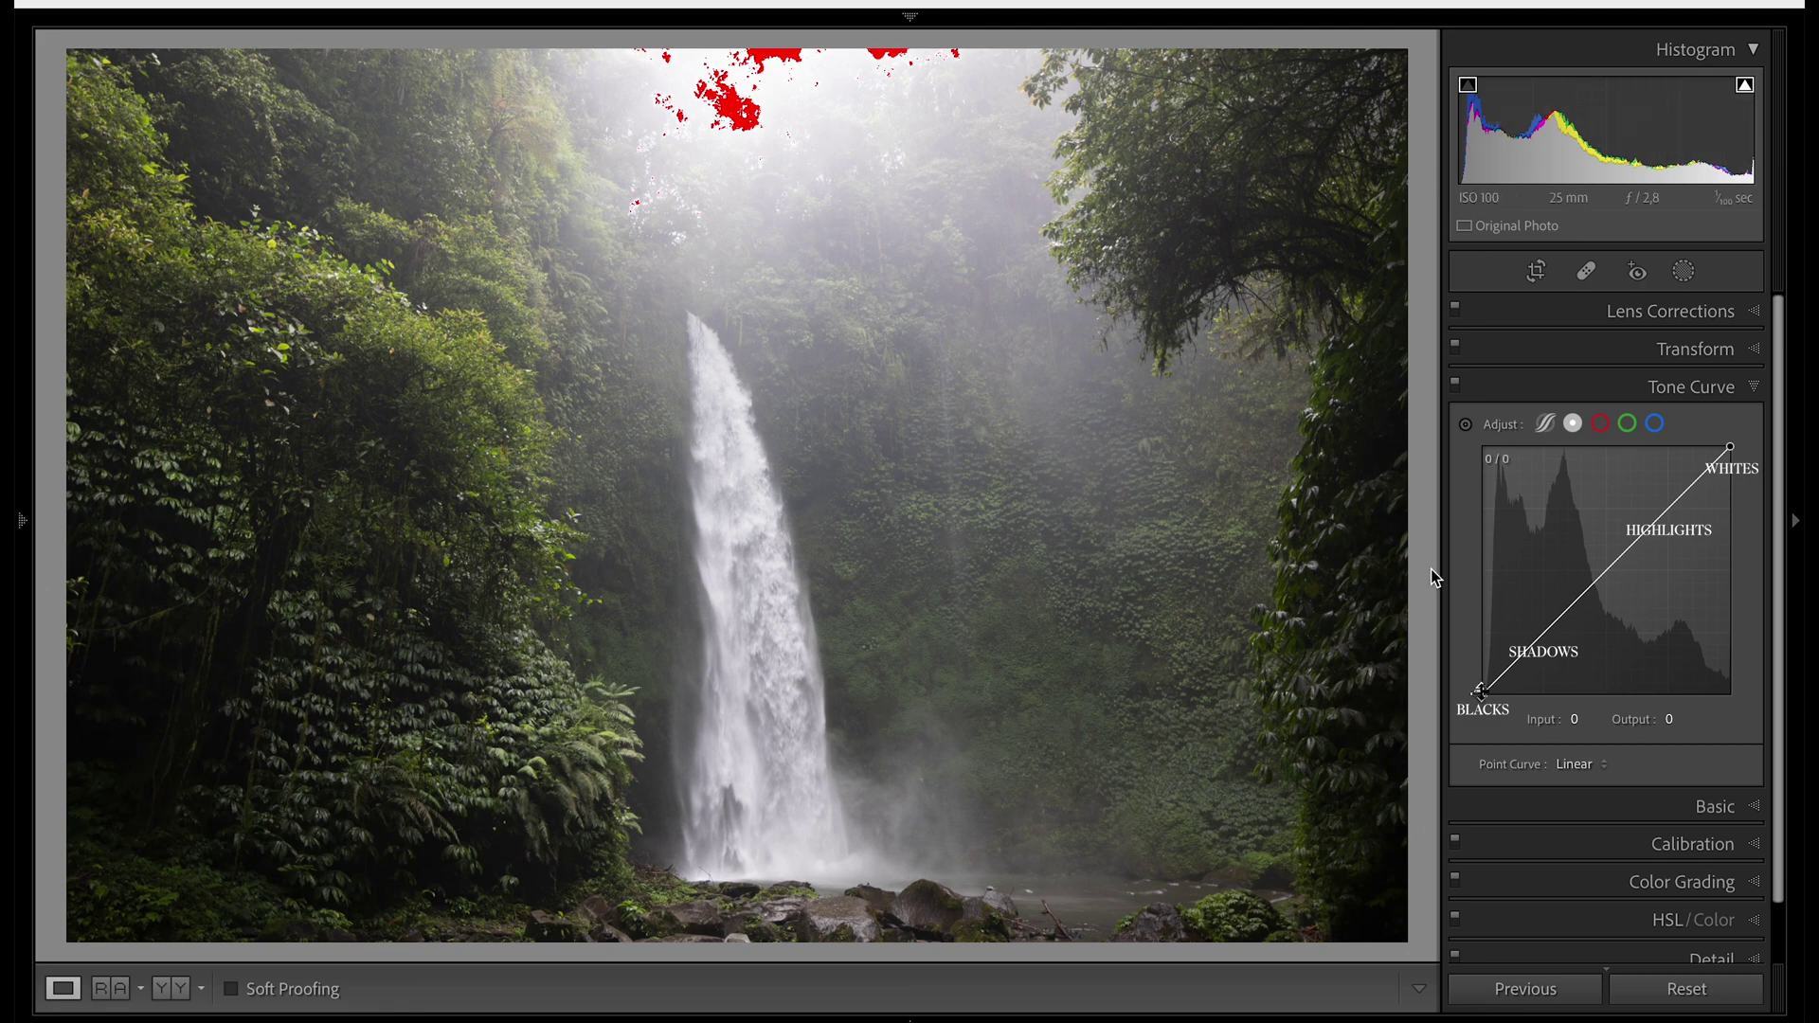
drag(1483, 694, 1453, 663)
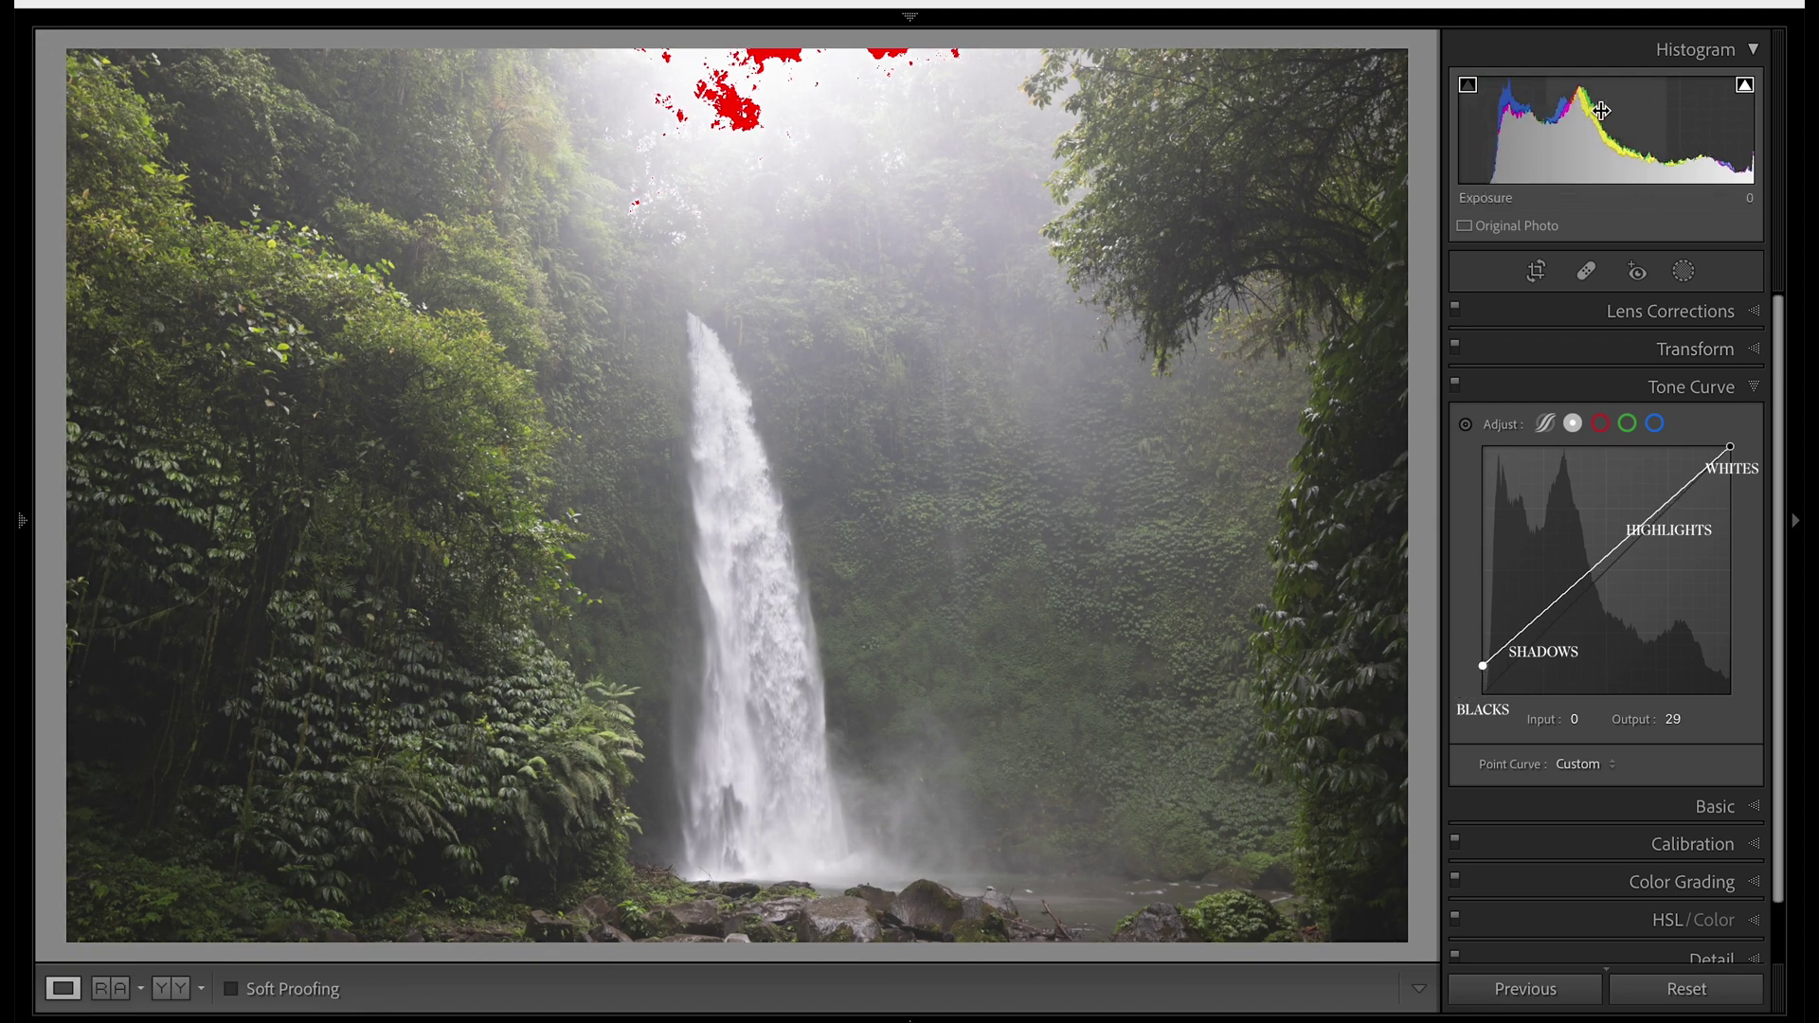
drag(1485, 660, 1480, 722)
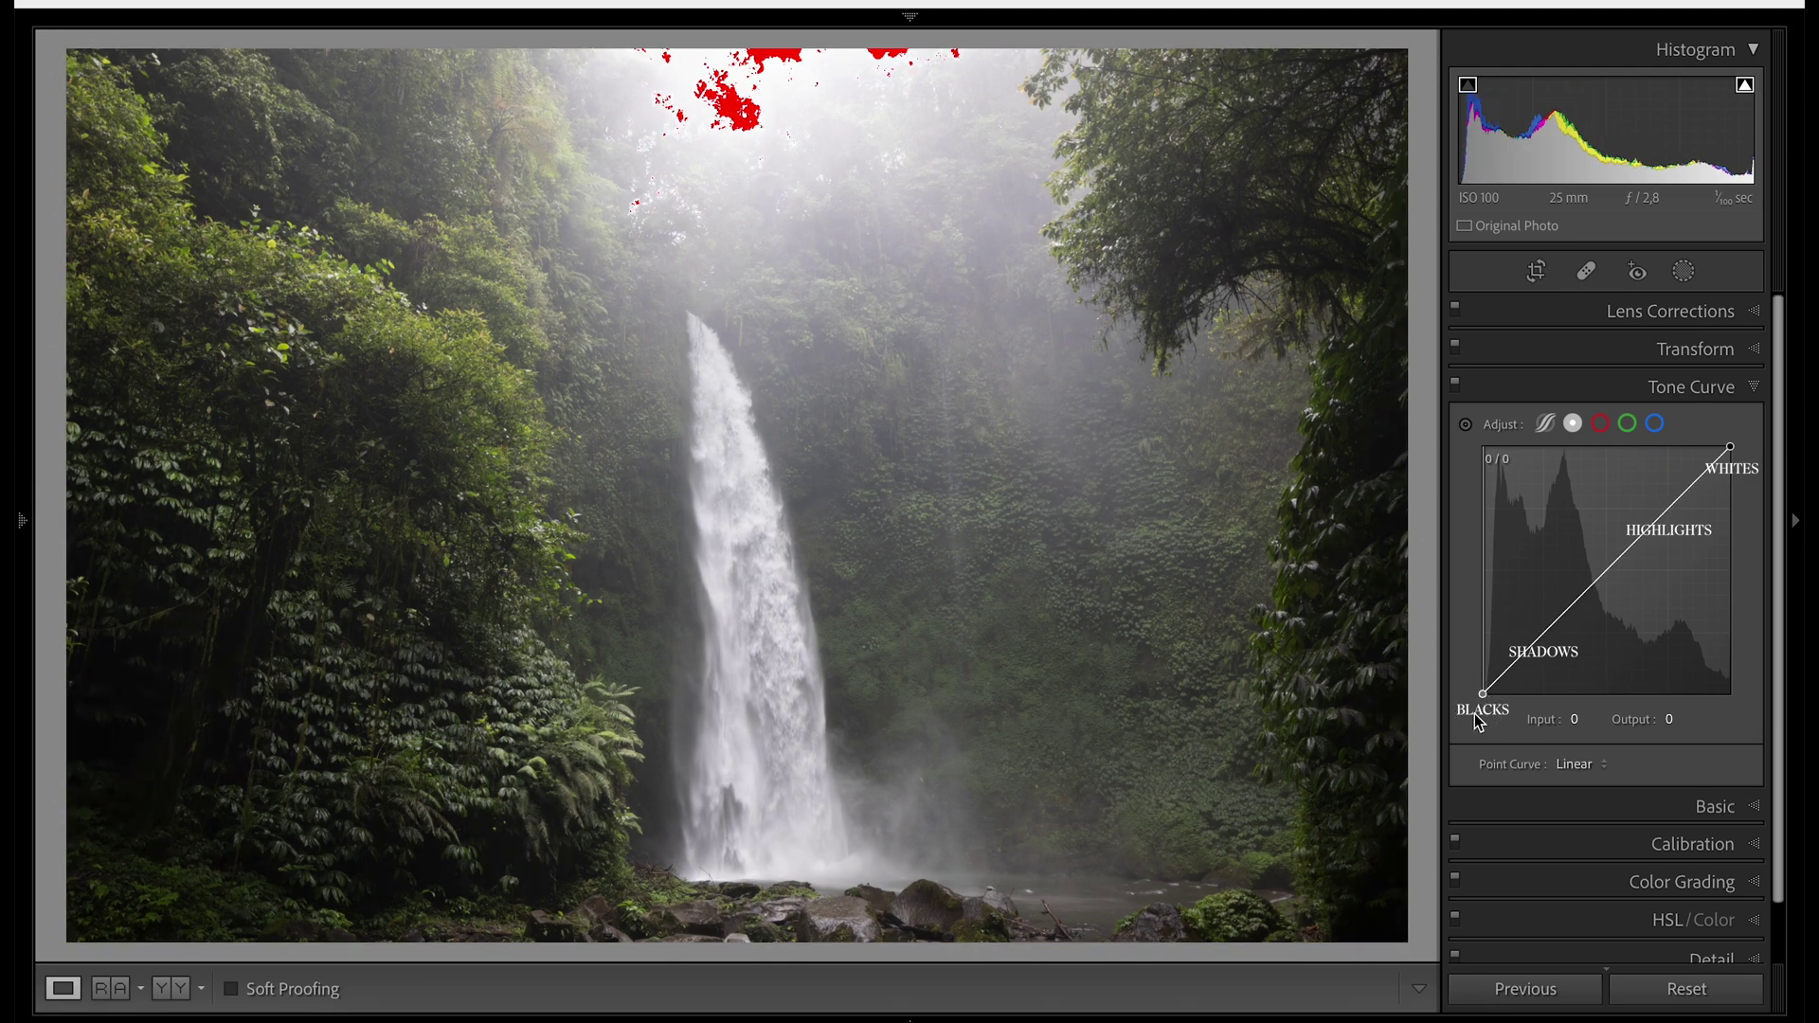
Move the tone curve's black point to input 37, output 0, and compare the photo with and without clipping warnings
drag(1479, 722, 1520, 737)
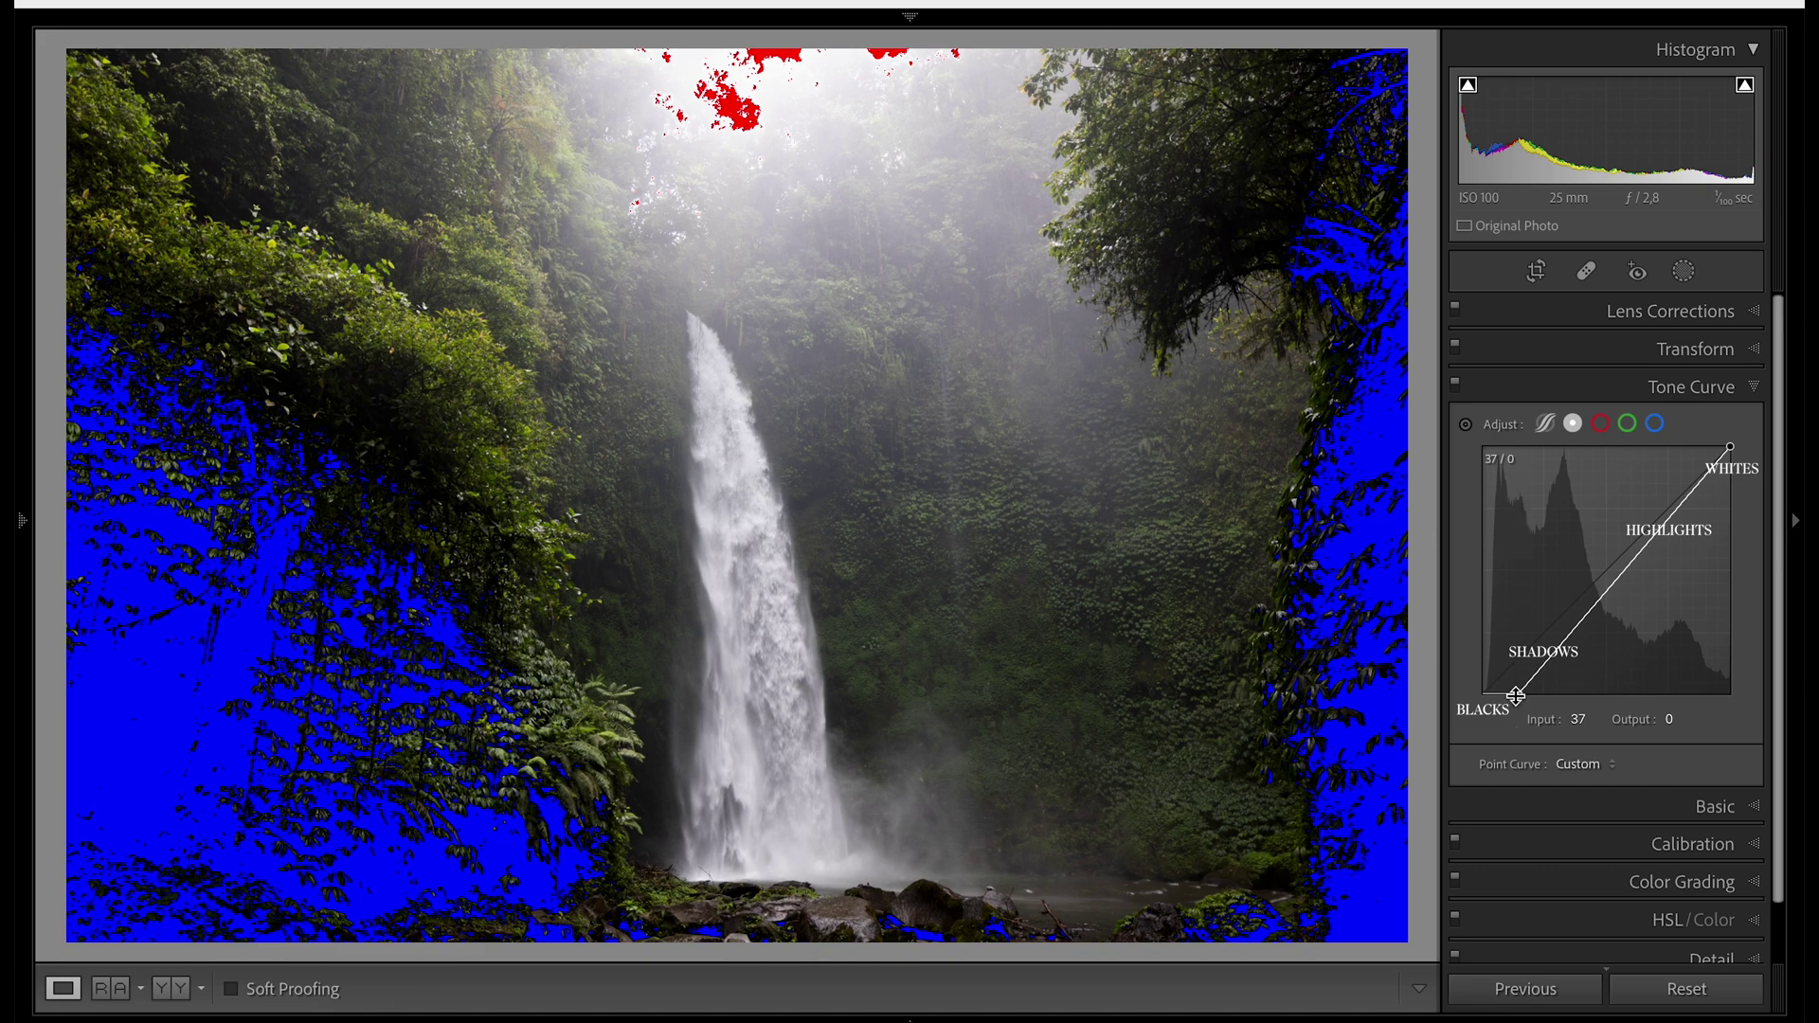
click(606, 4)
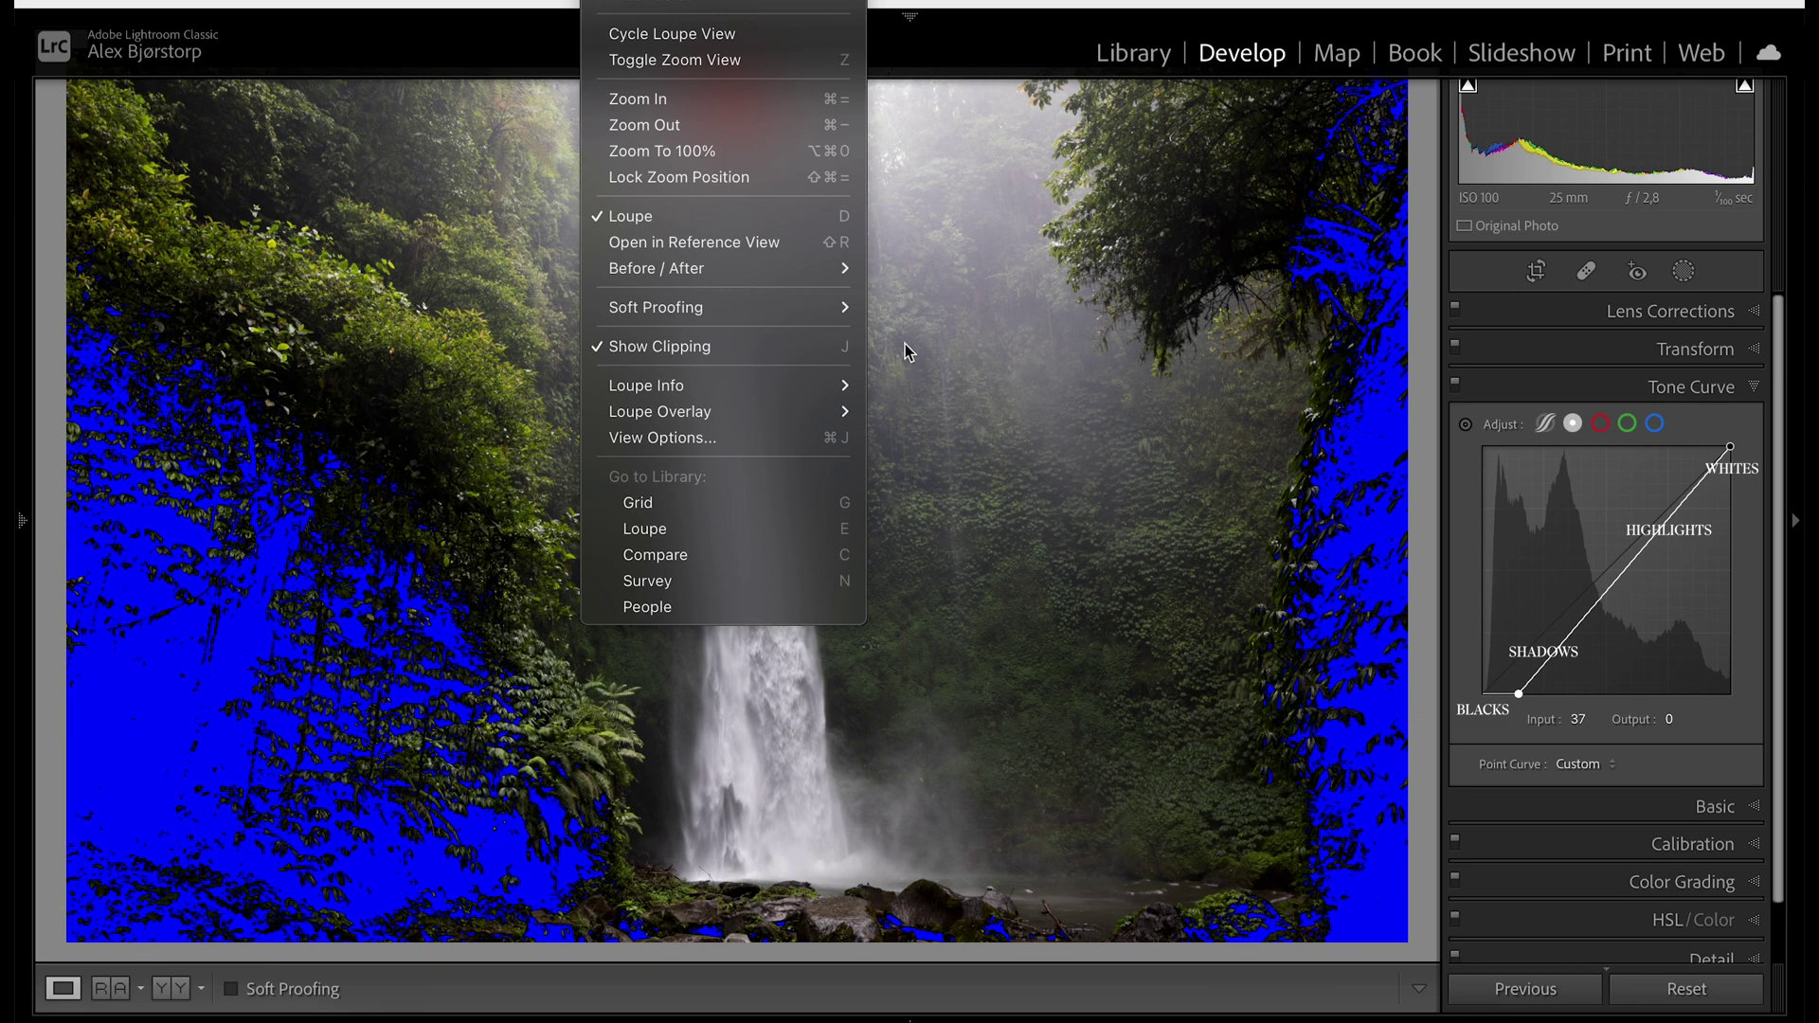
click(828, 360)
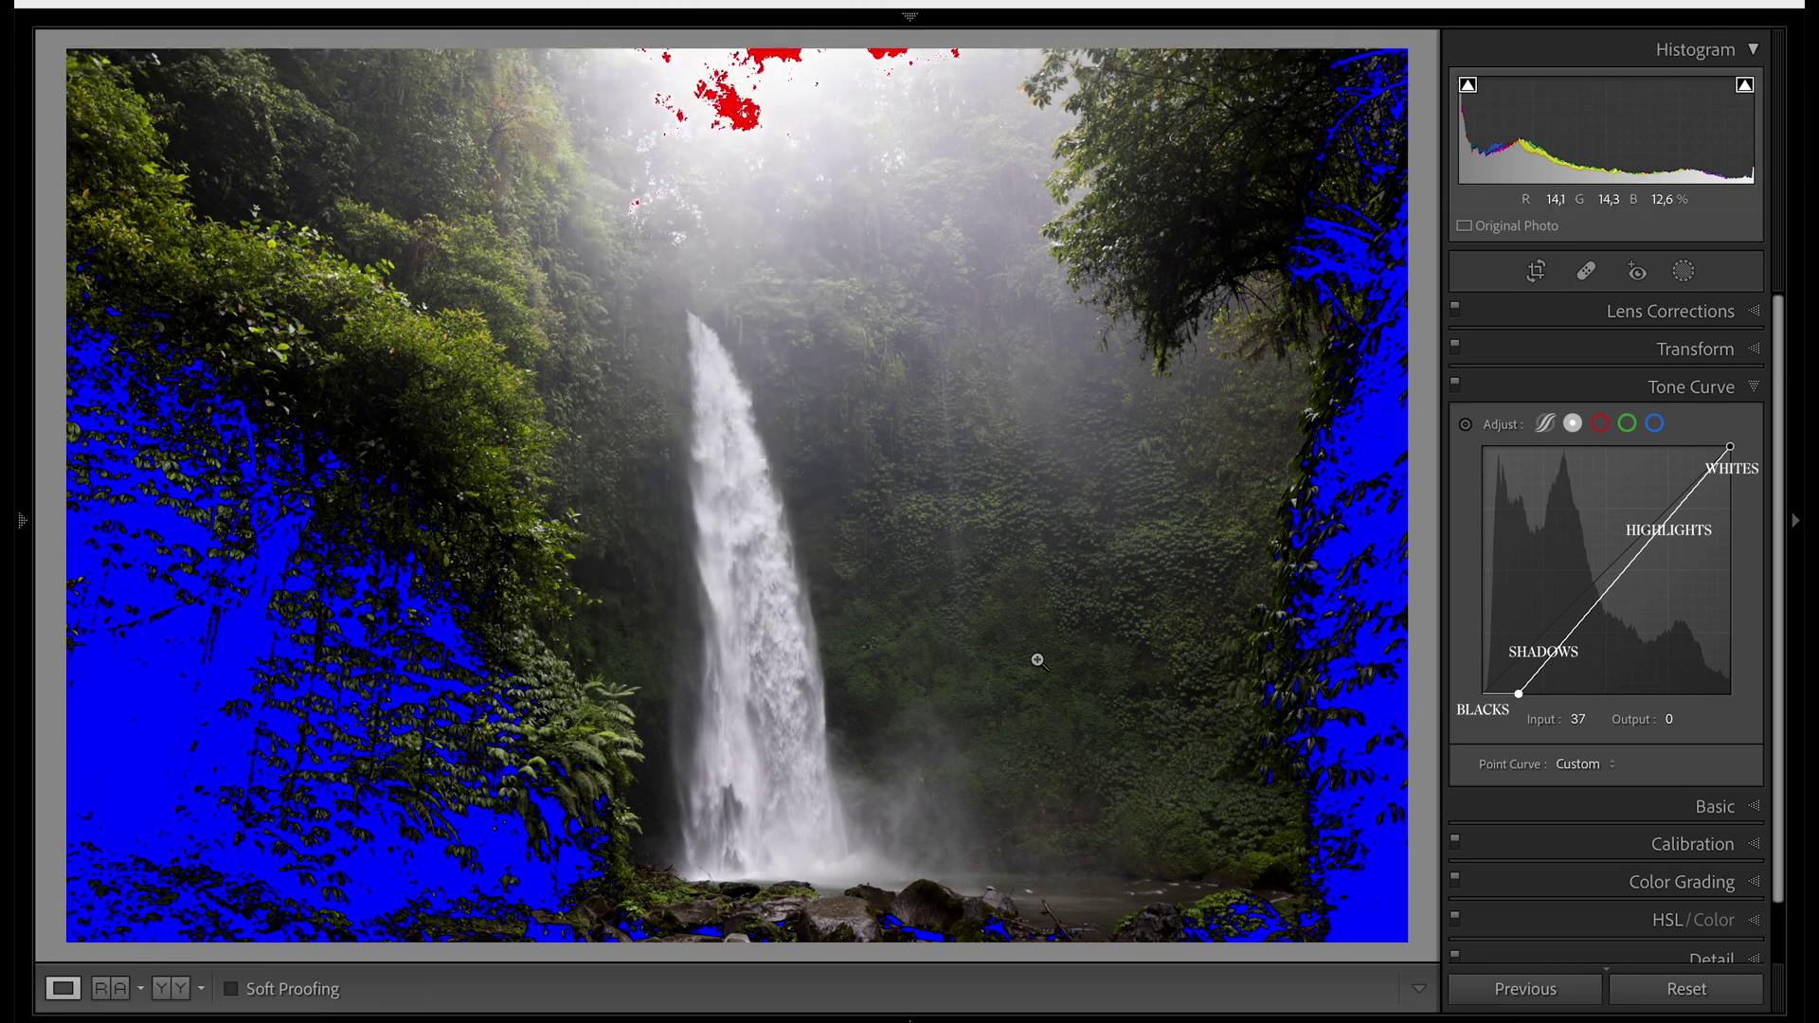
key(j)
key(j)
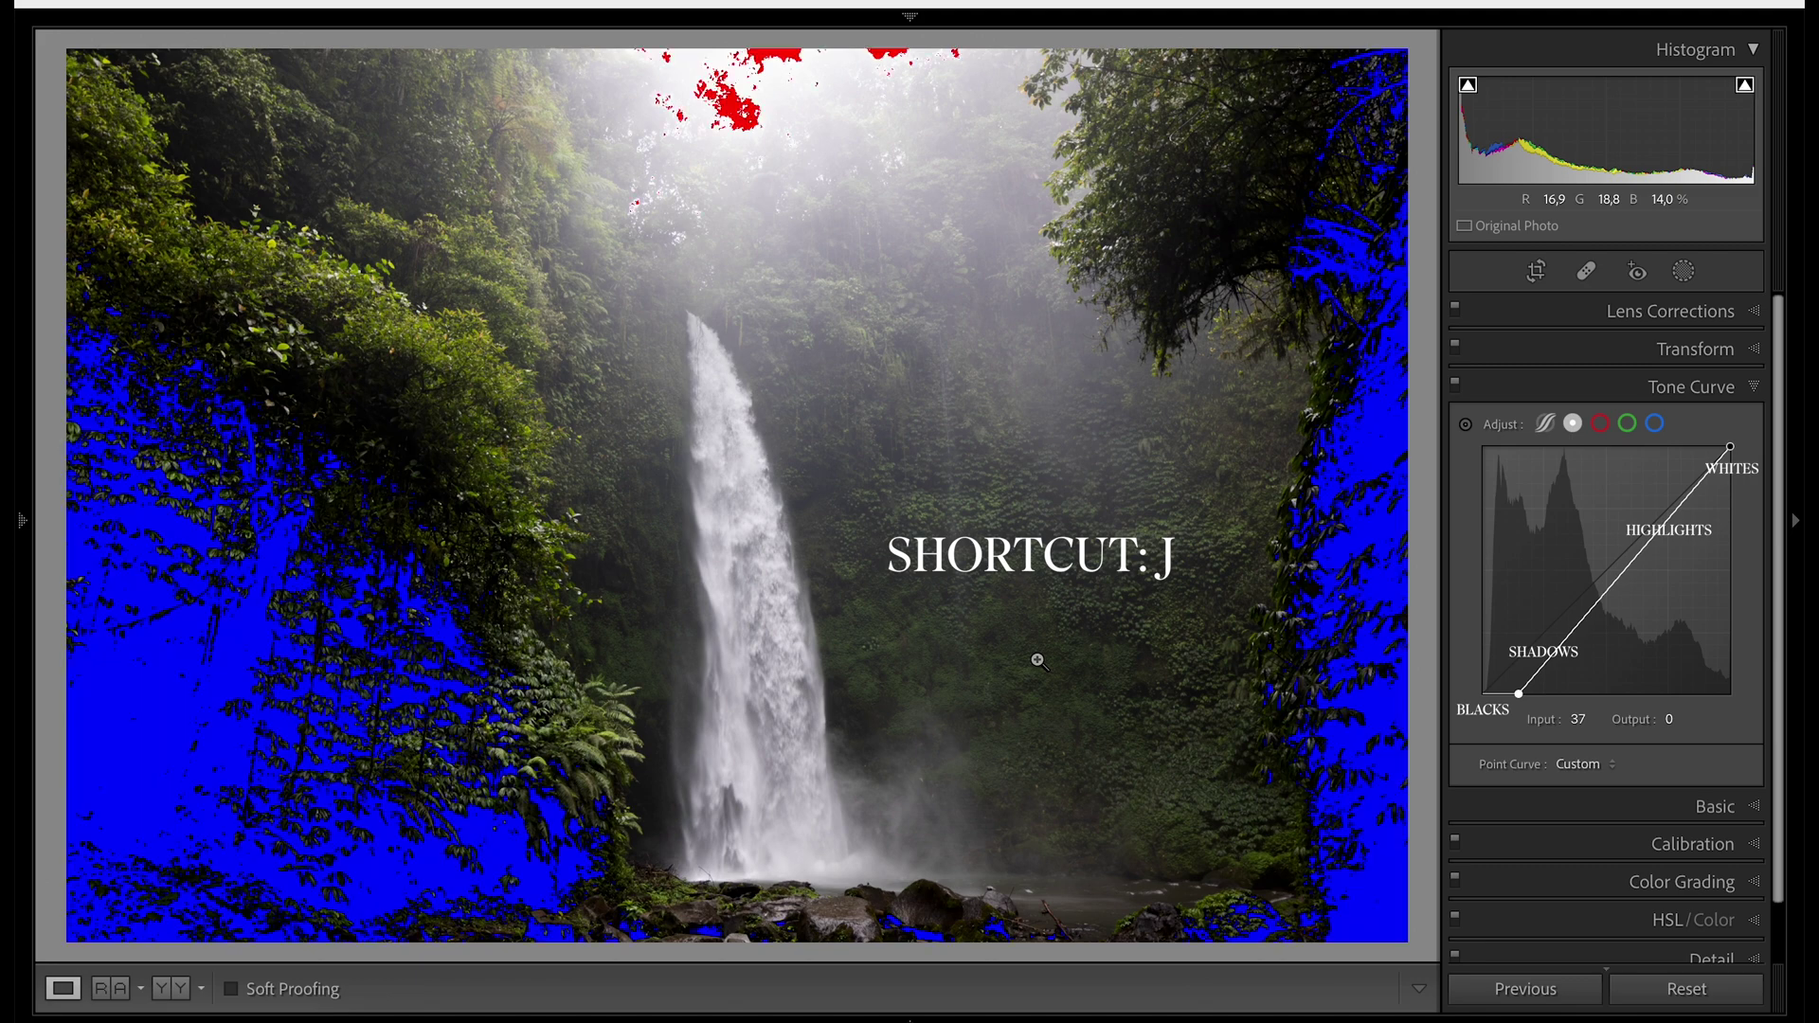
key(j)
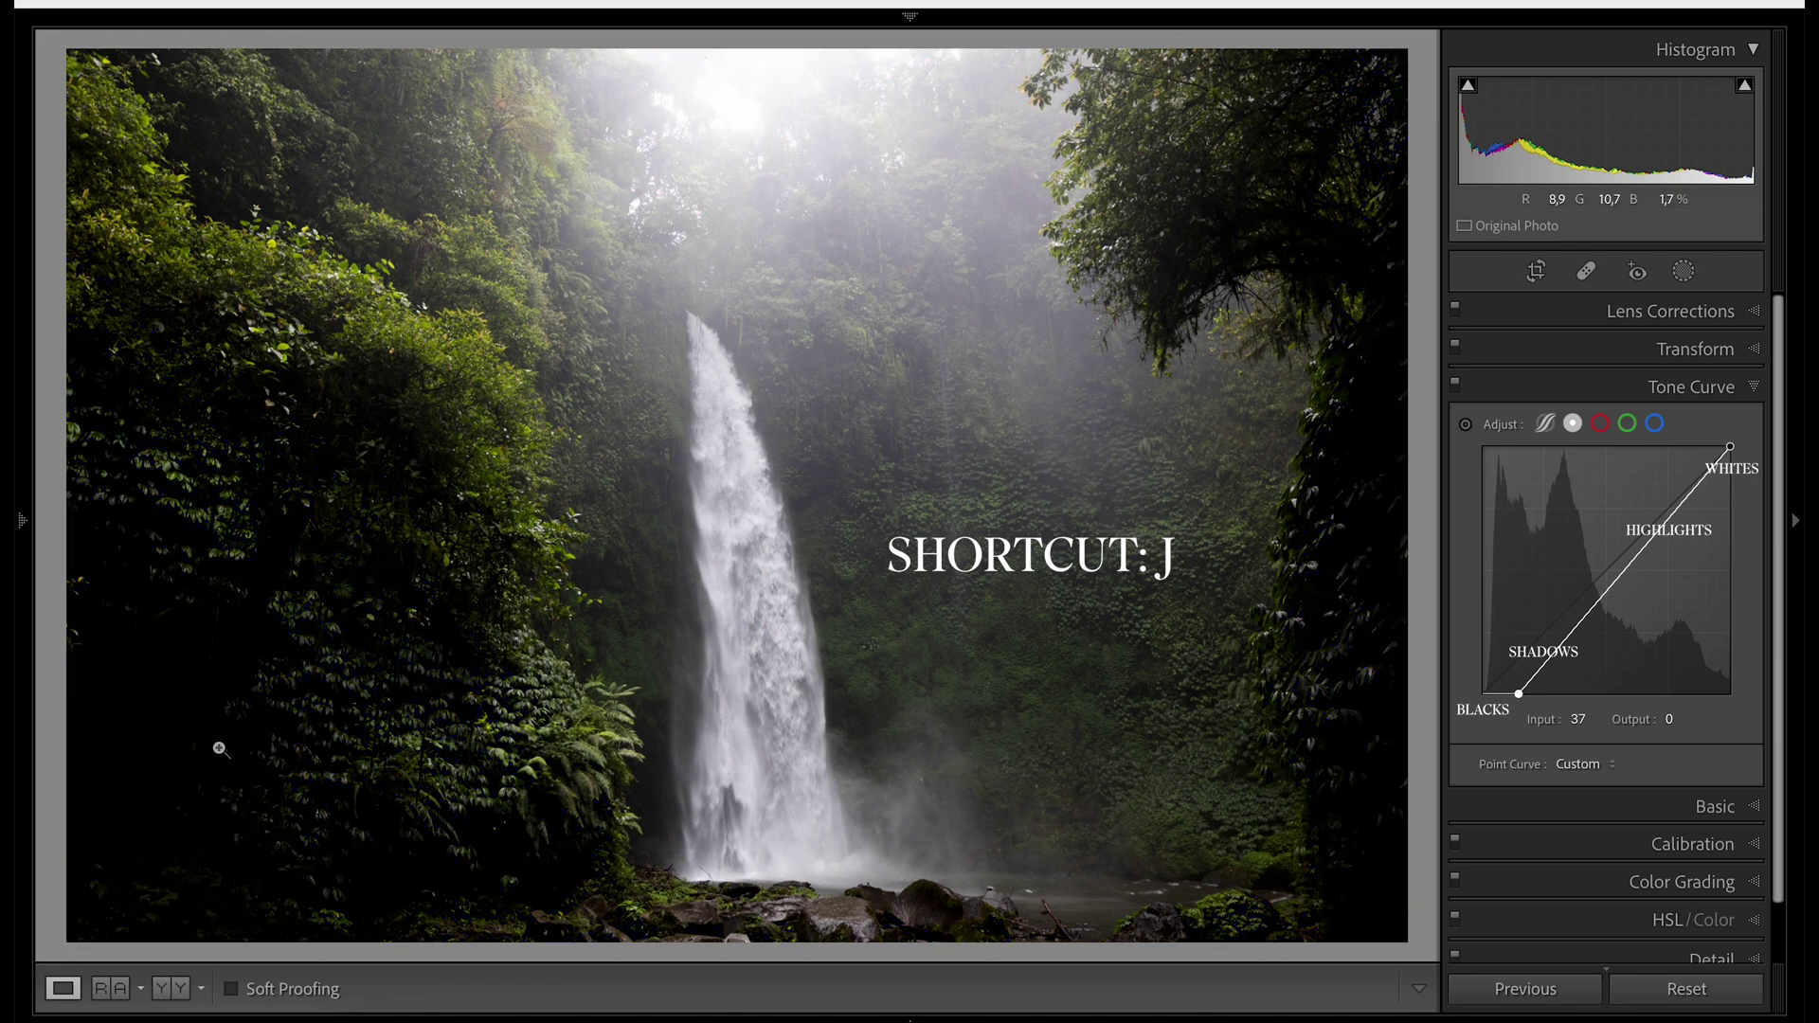
key(j)
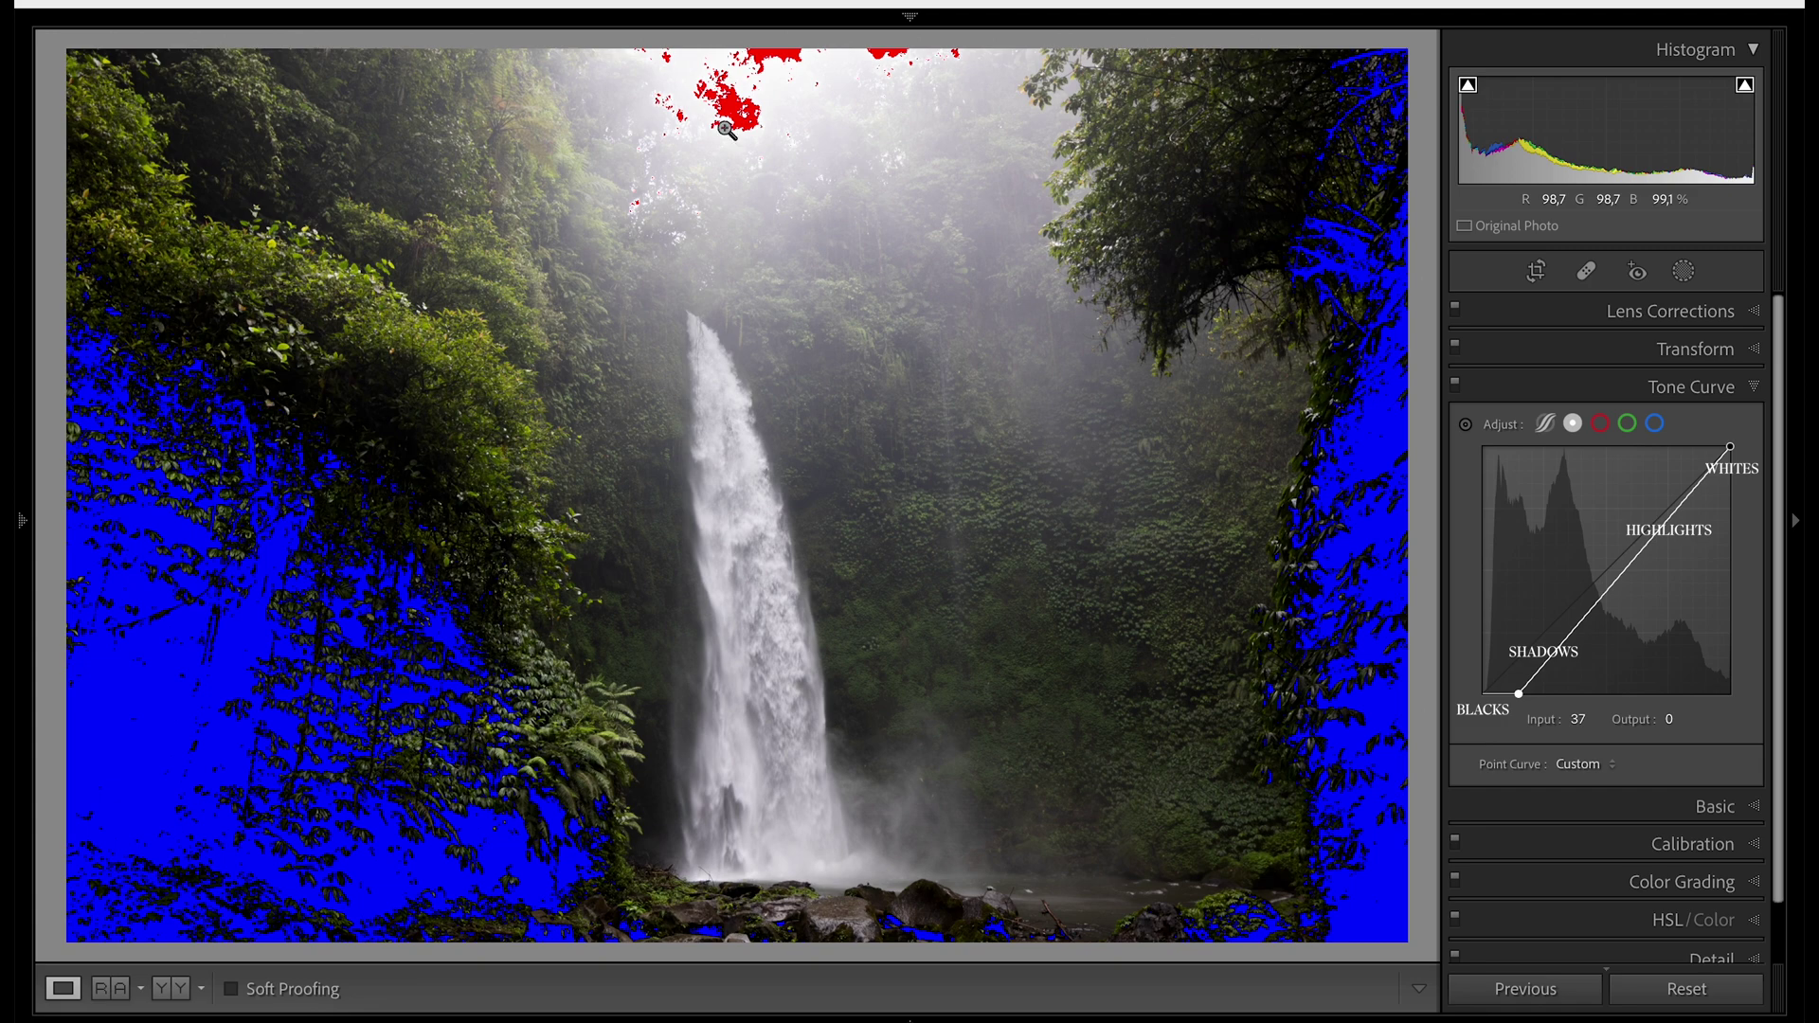
key(j)
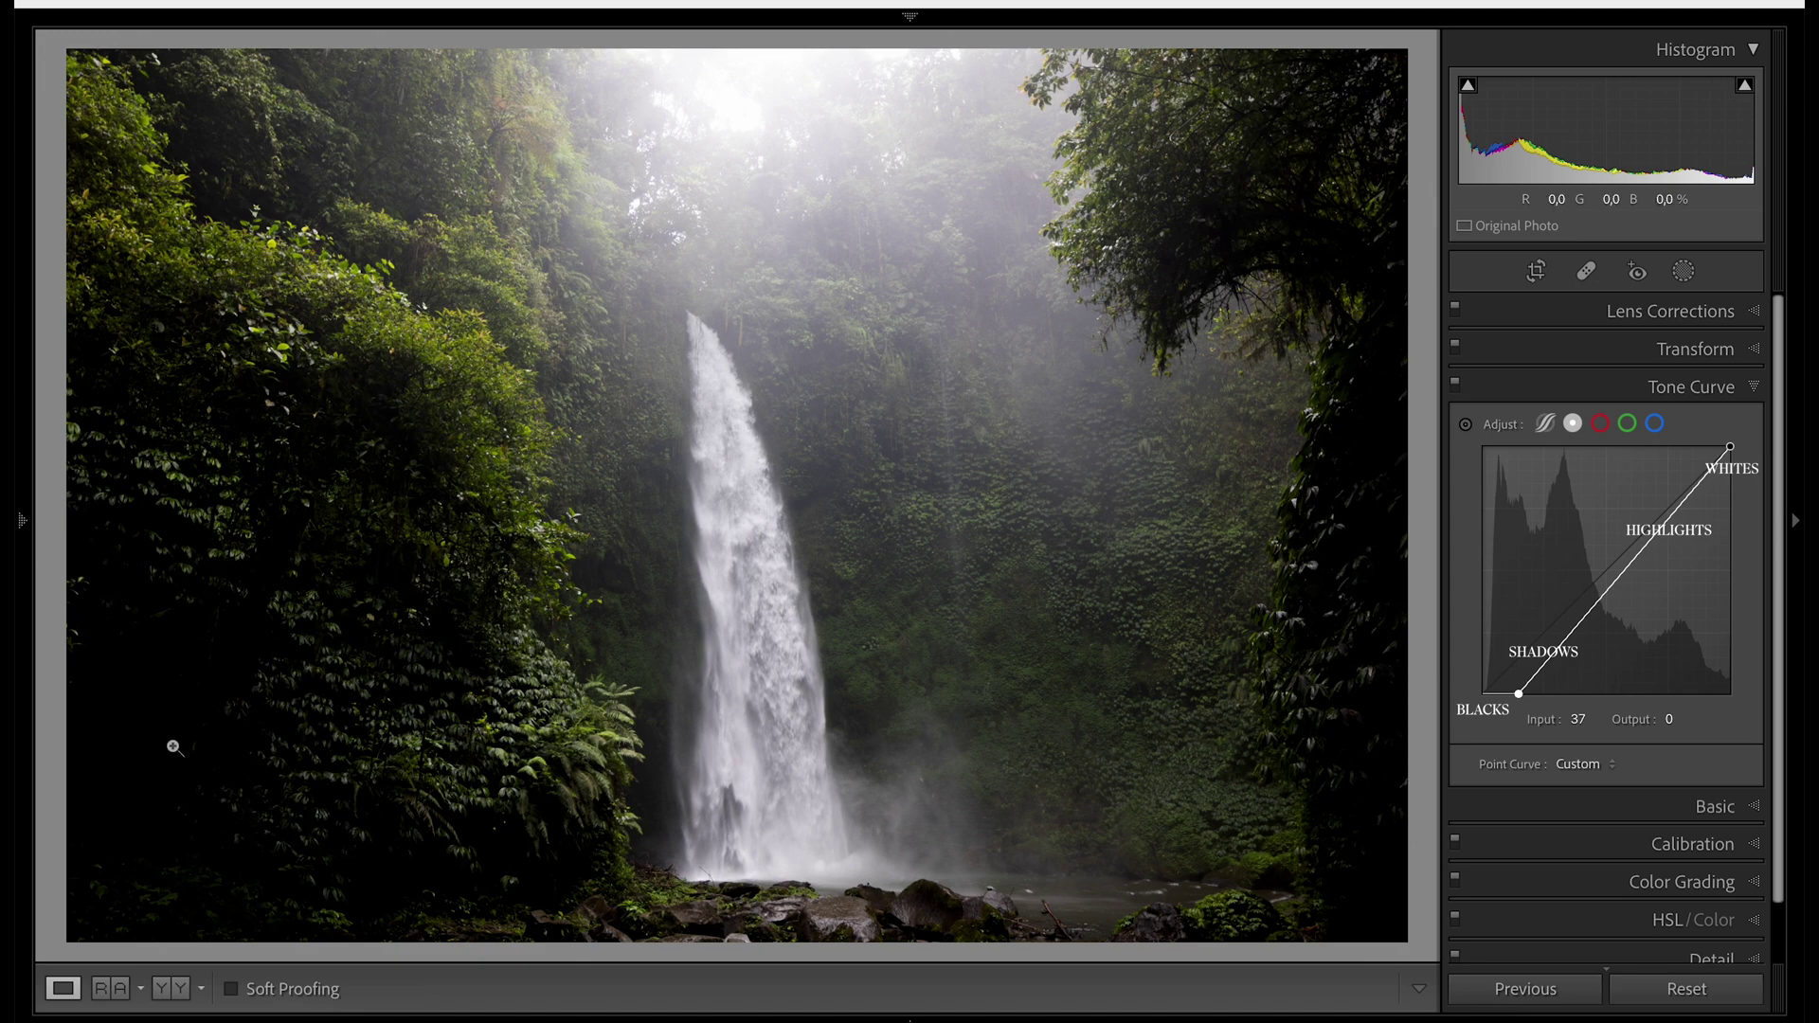
Examine the crushed blacks in the dark foliage left of the waterfall with clipping warnings off and on, and reset the tone curve
click(166, 706)
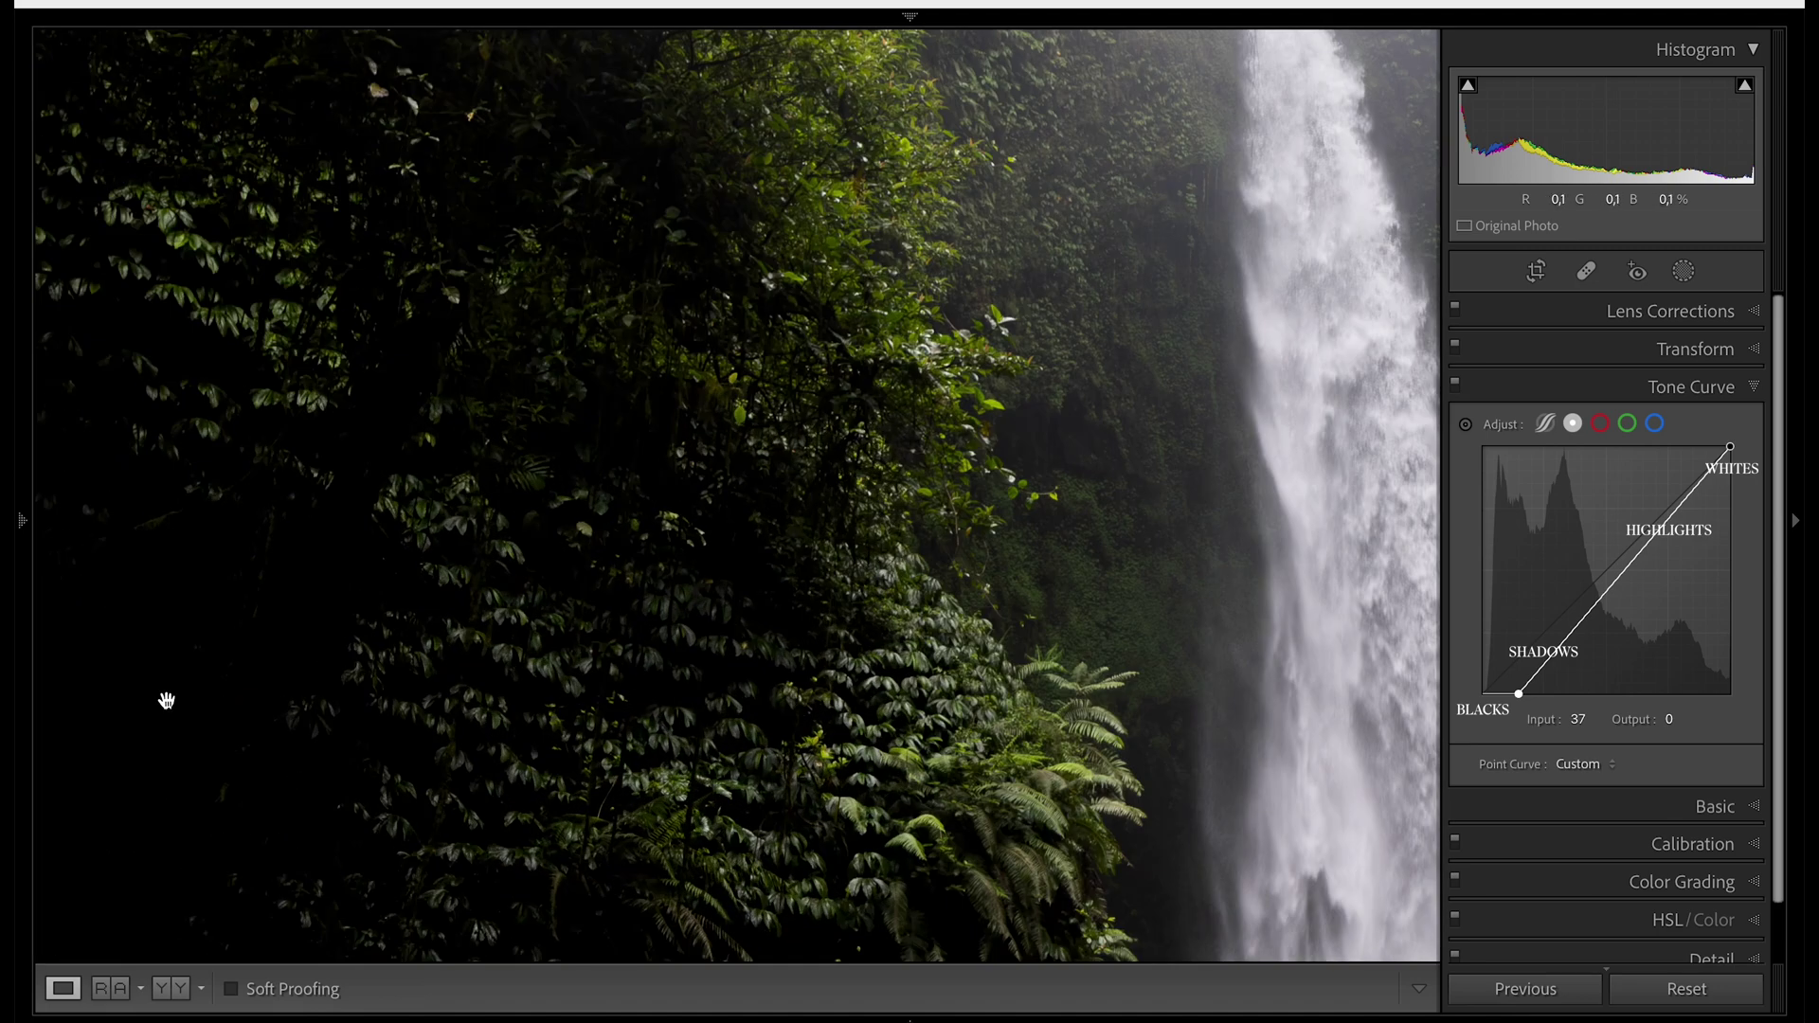
drag(162, 698, 257, 671)
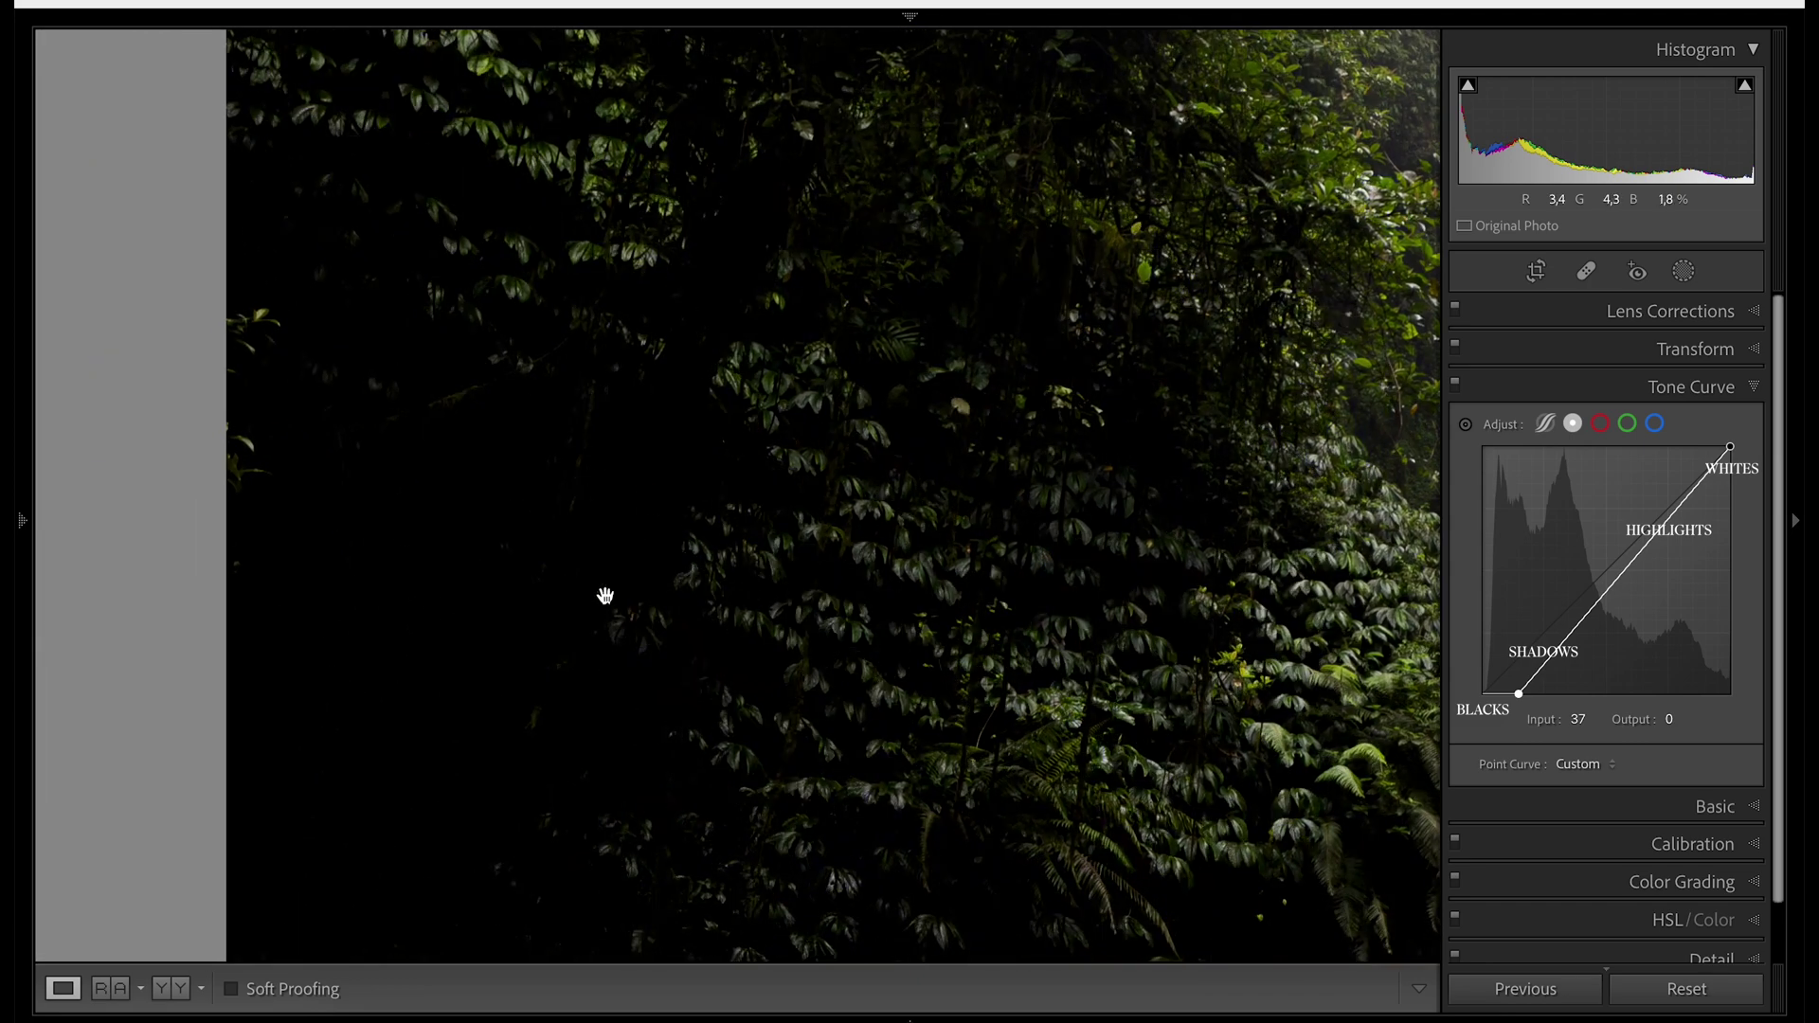
drag(634, 536, 530, 549)
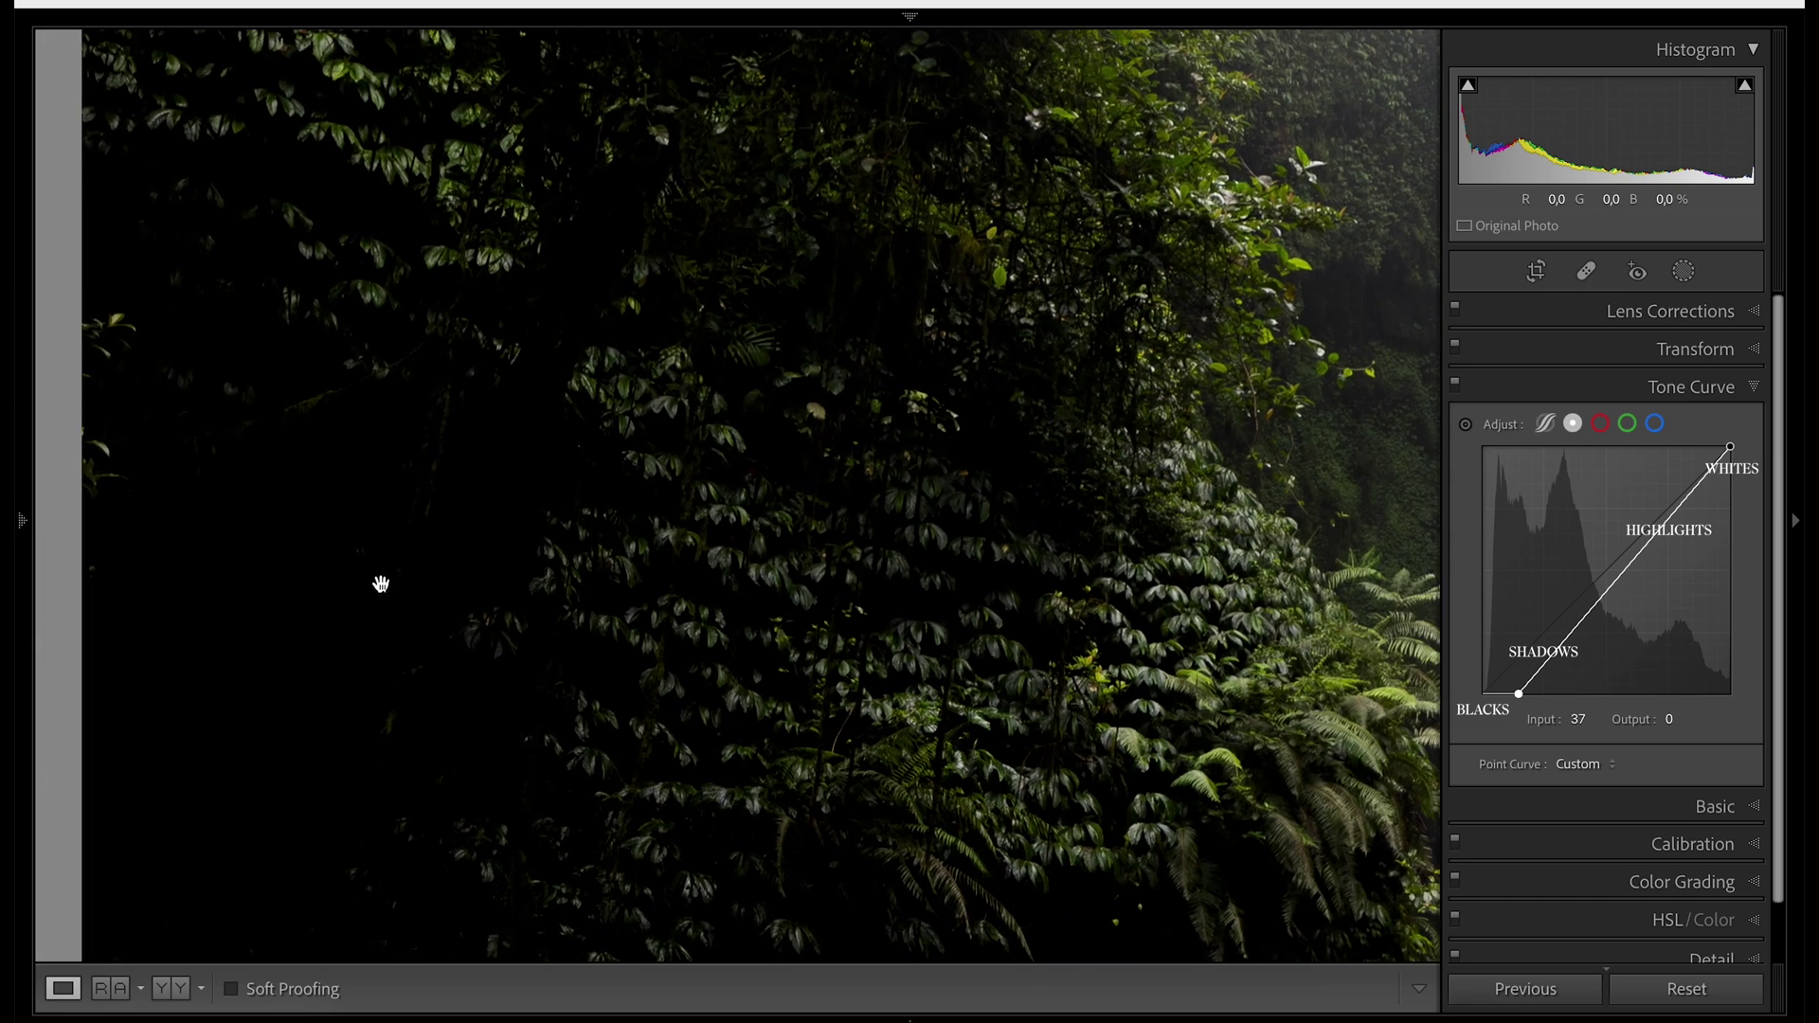
click(417, 574)
key(j)
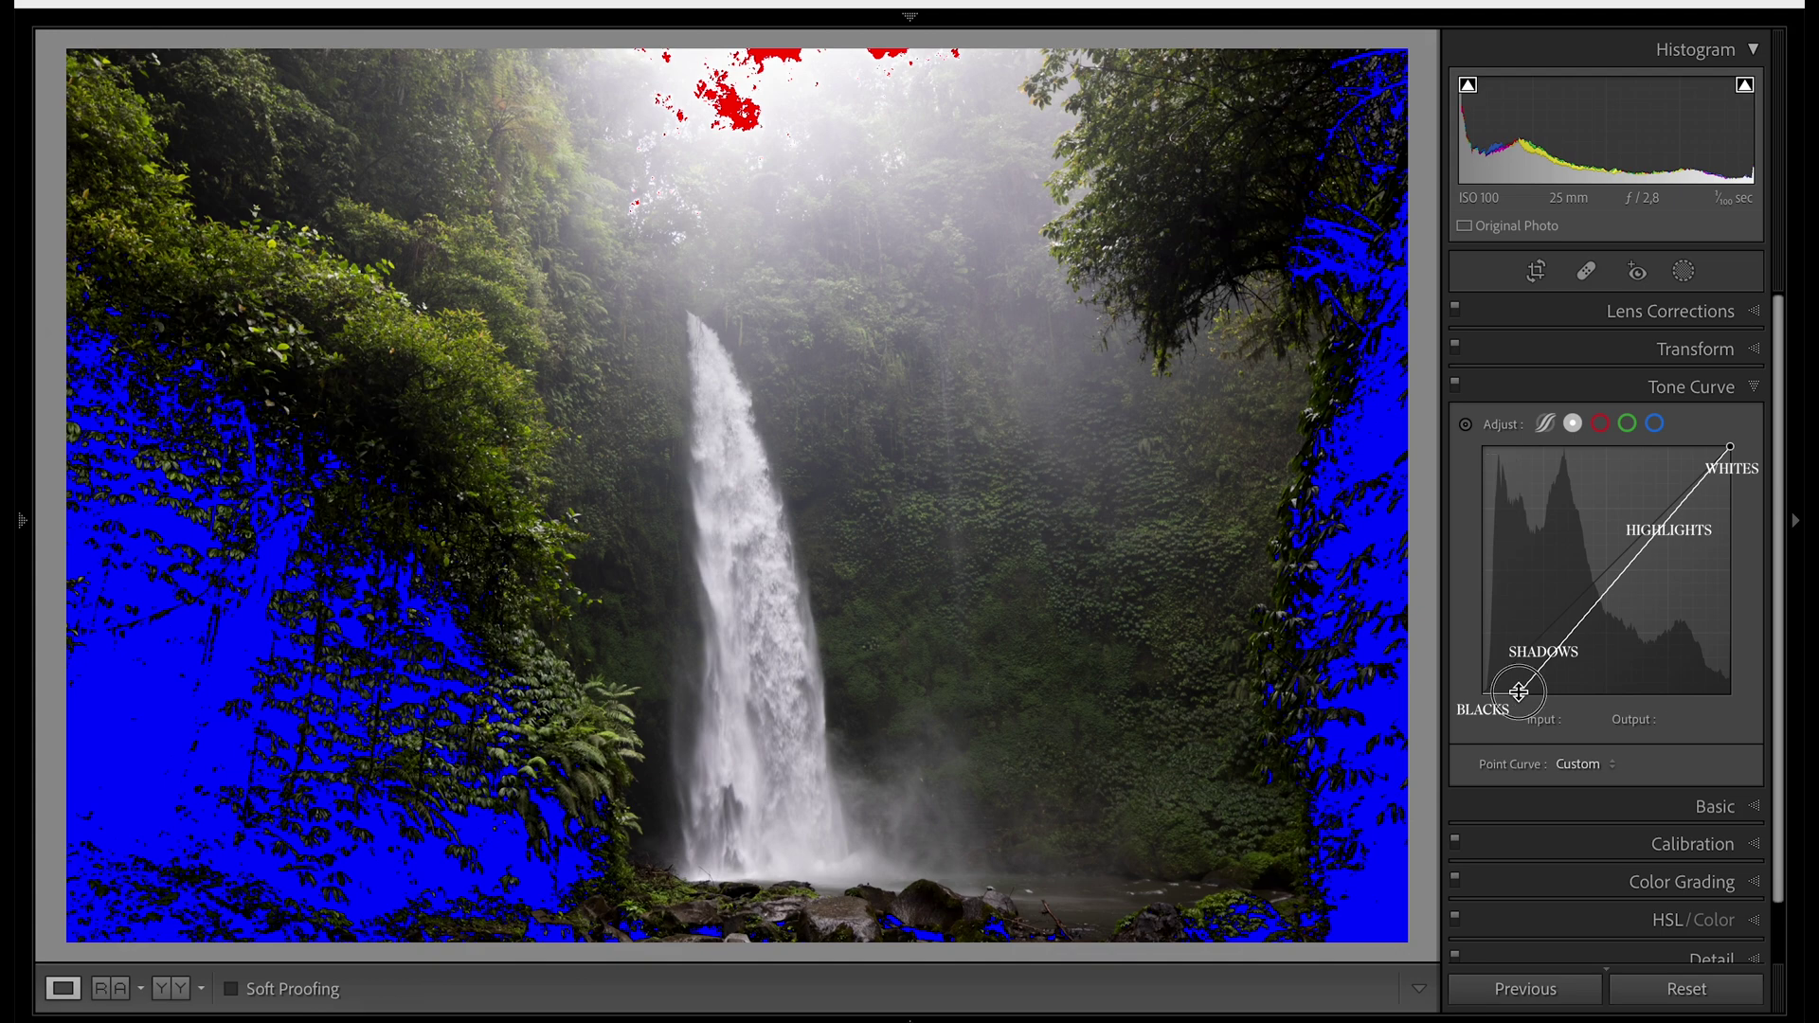
double_click(1503, 427)
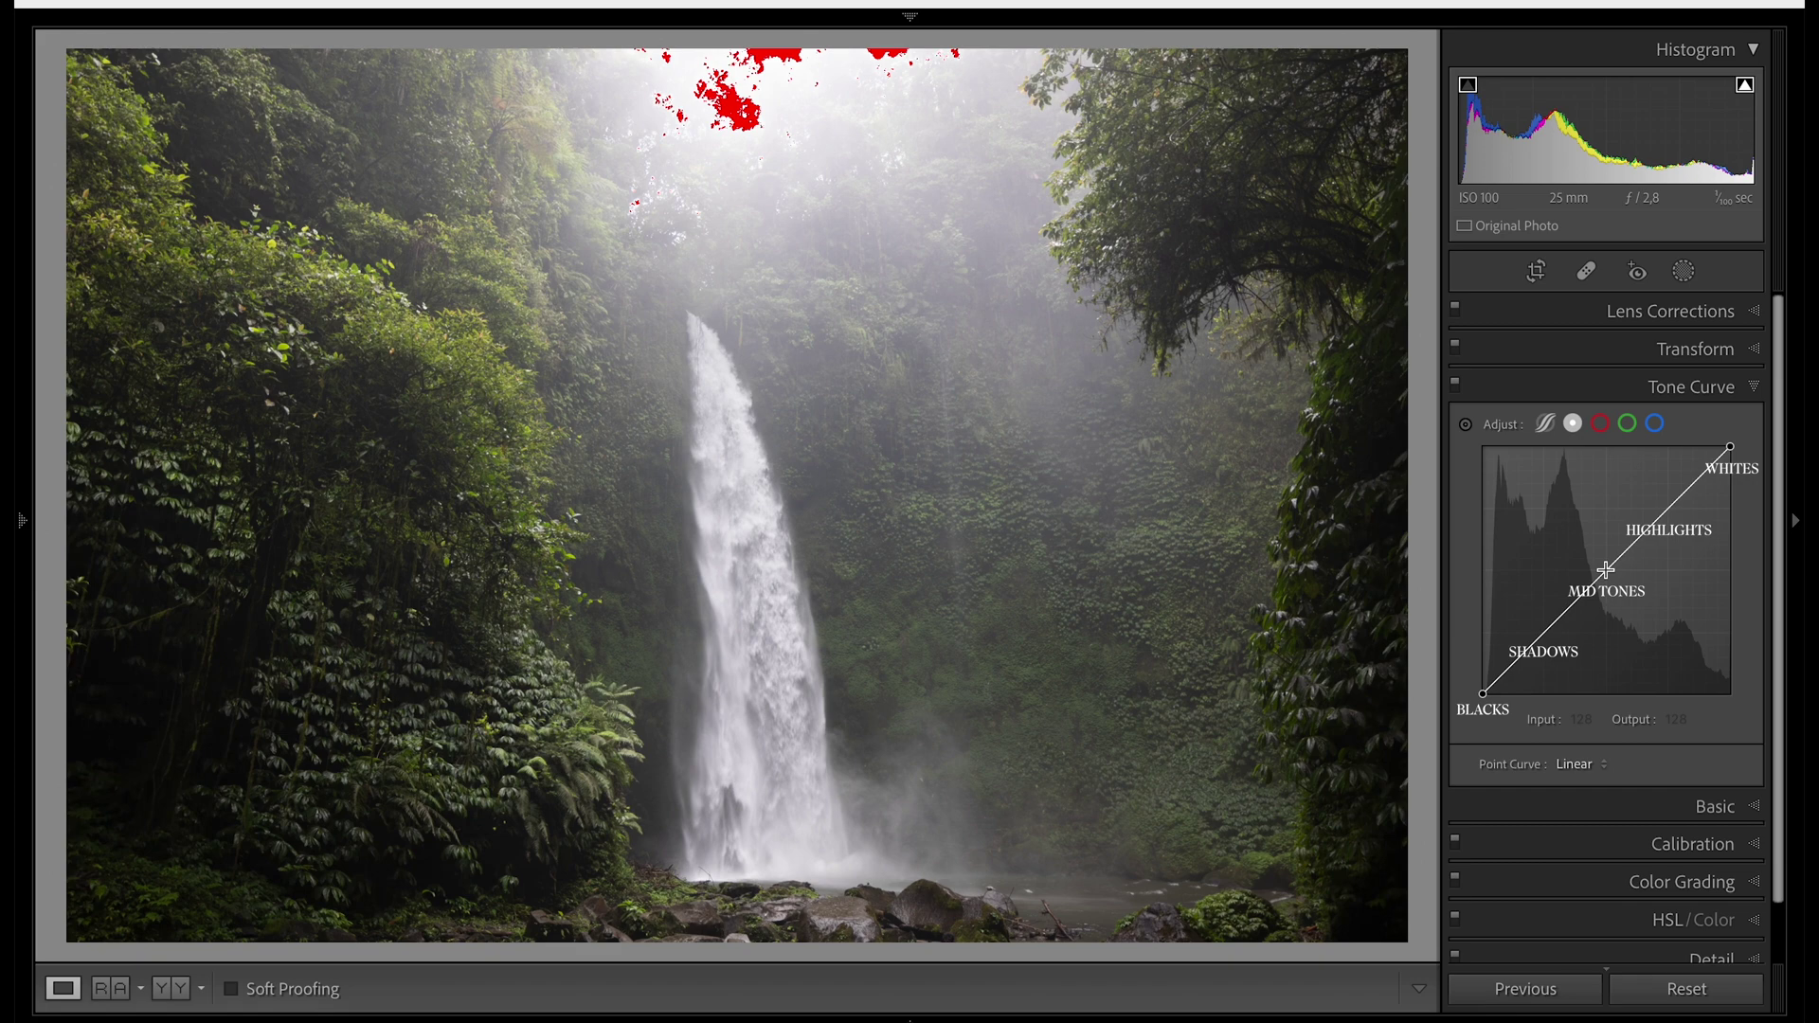
Try the basic Highlights adjustment at −100 and +100, and set it back to 0
click(1715, 809)
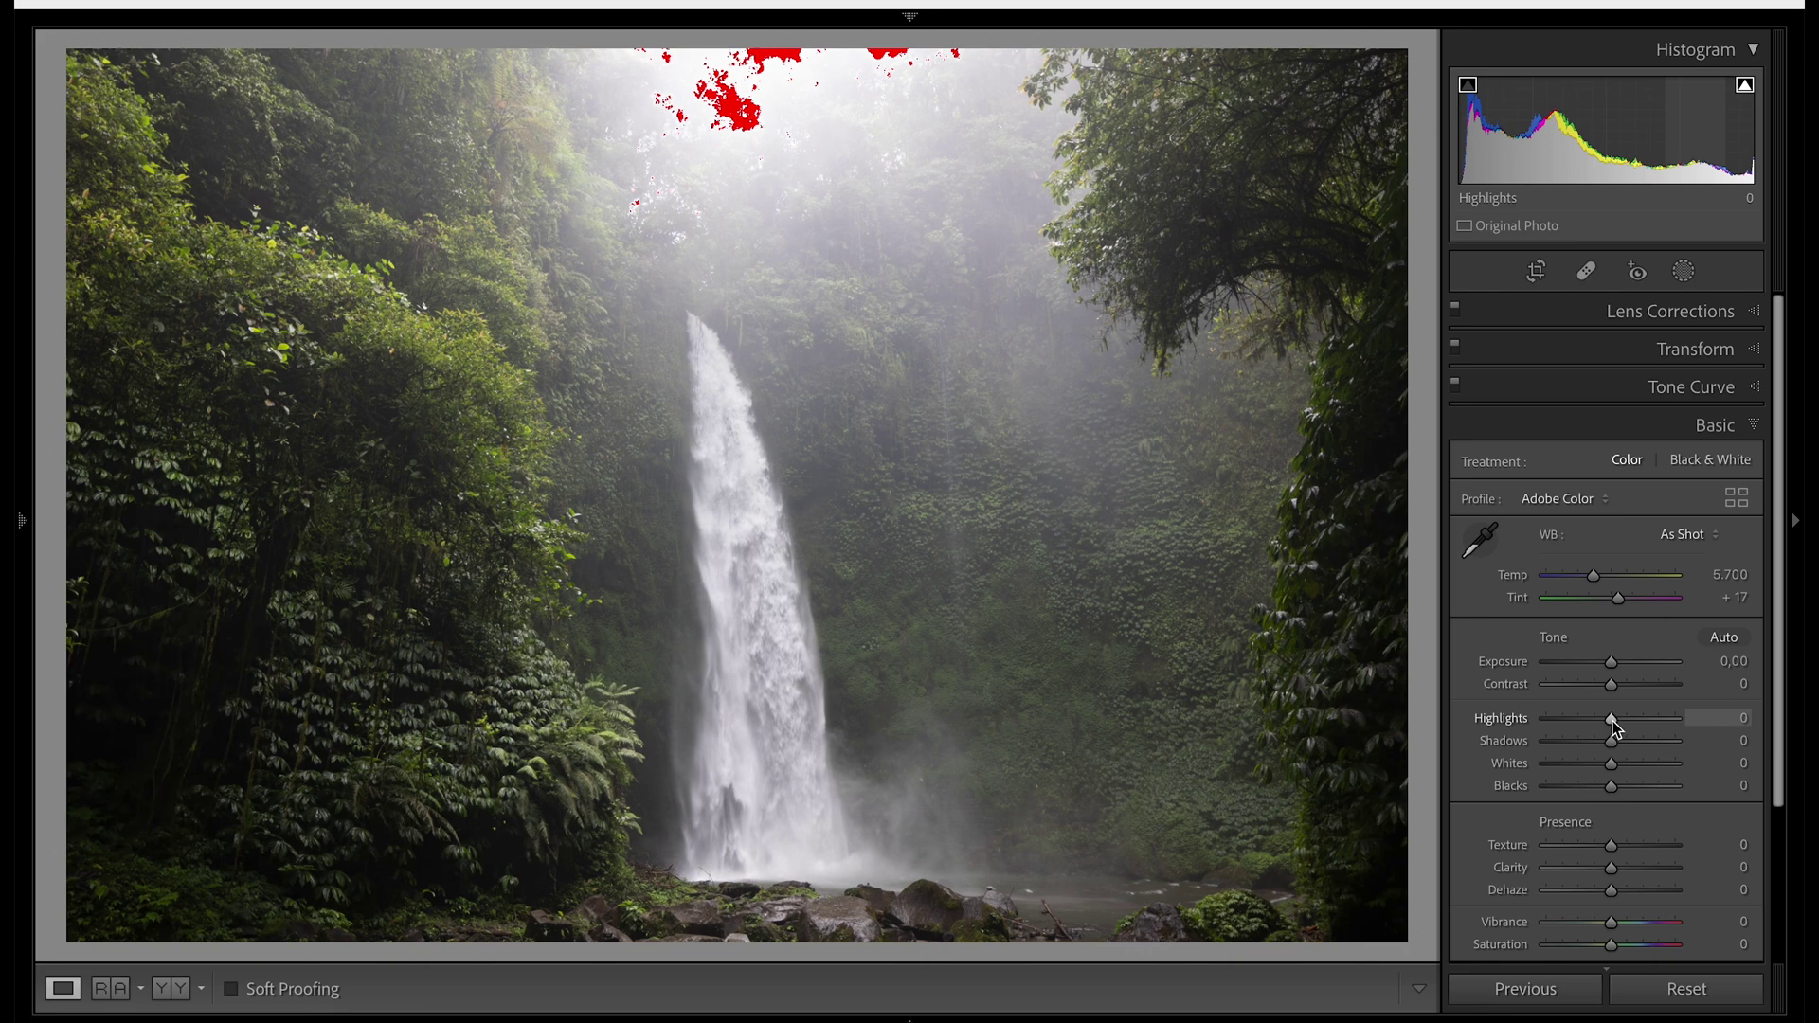
drag(1613, 724, 1548, 725)
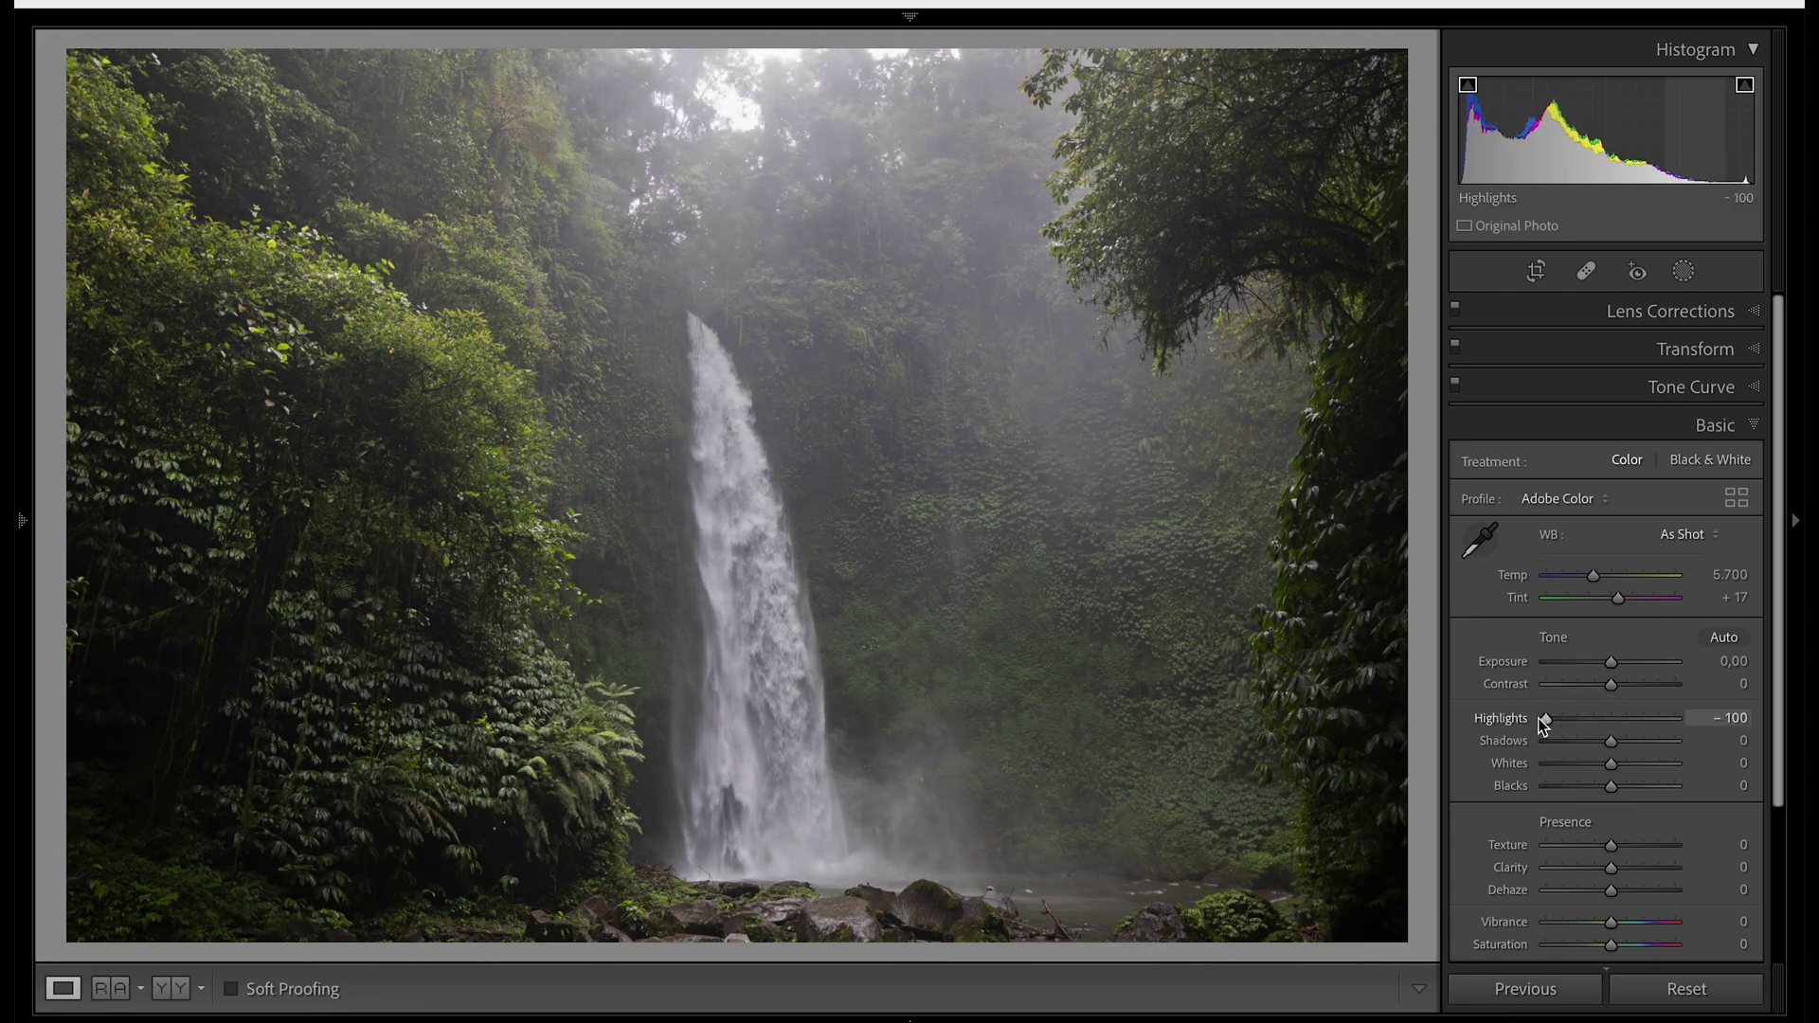
drag(1544, 723, 1702, 734)
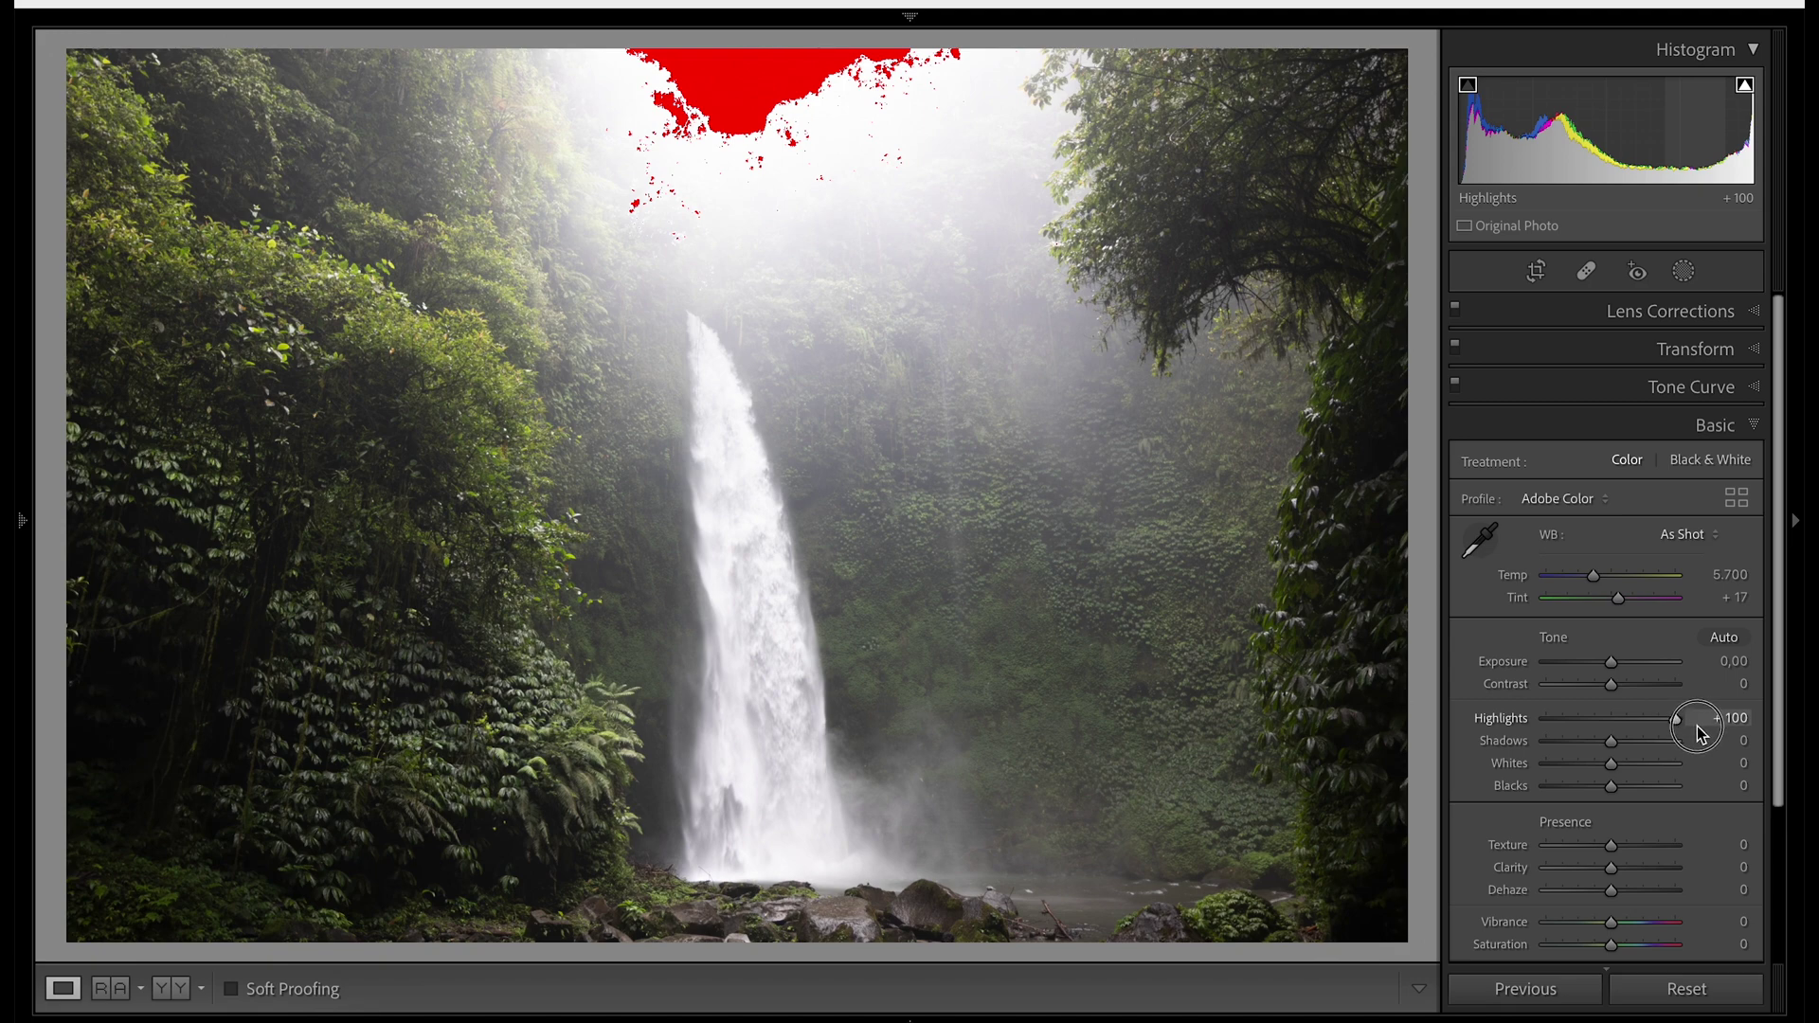
drag(1696, 732, 1610, 720)
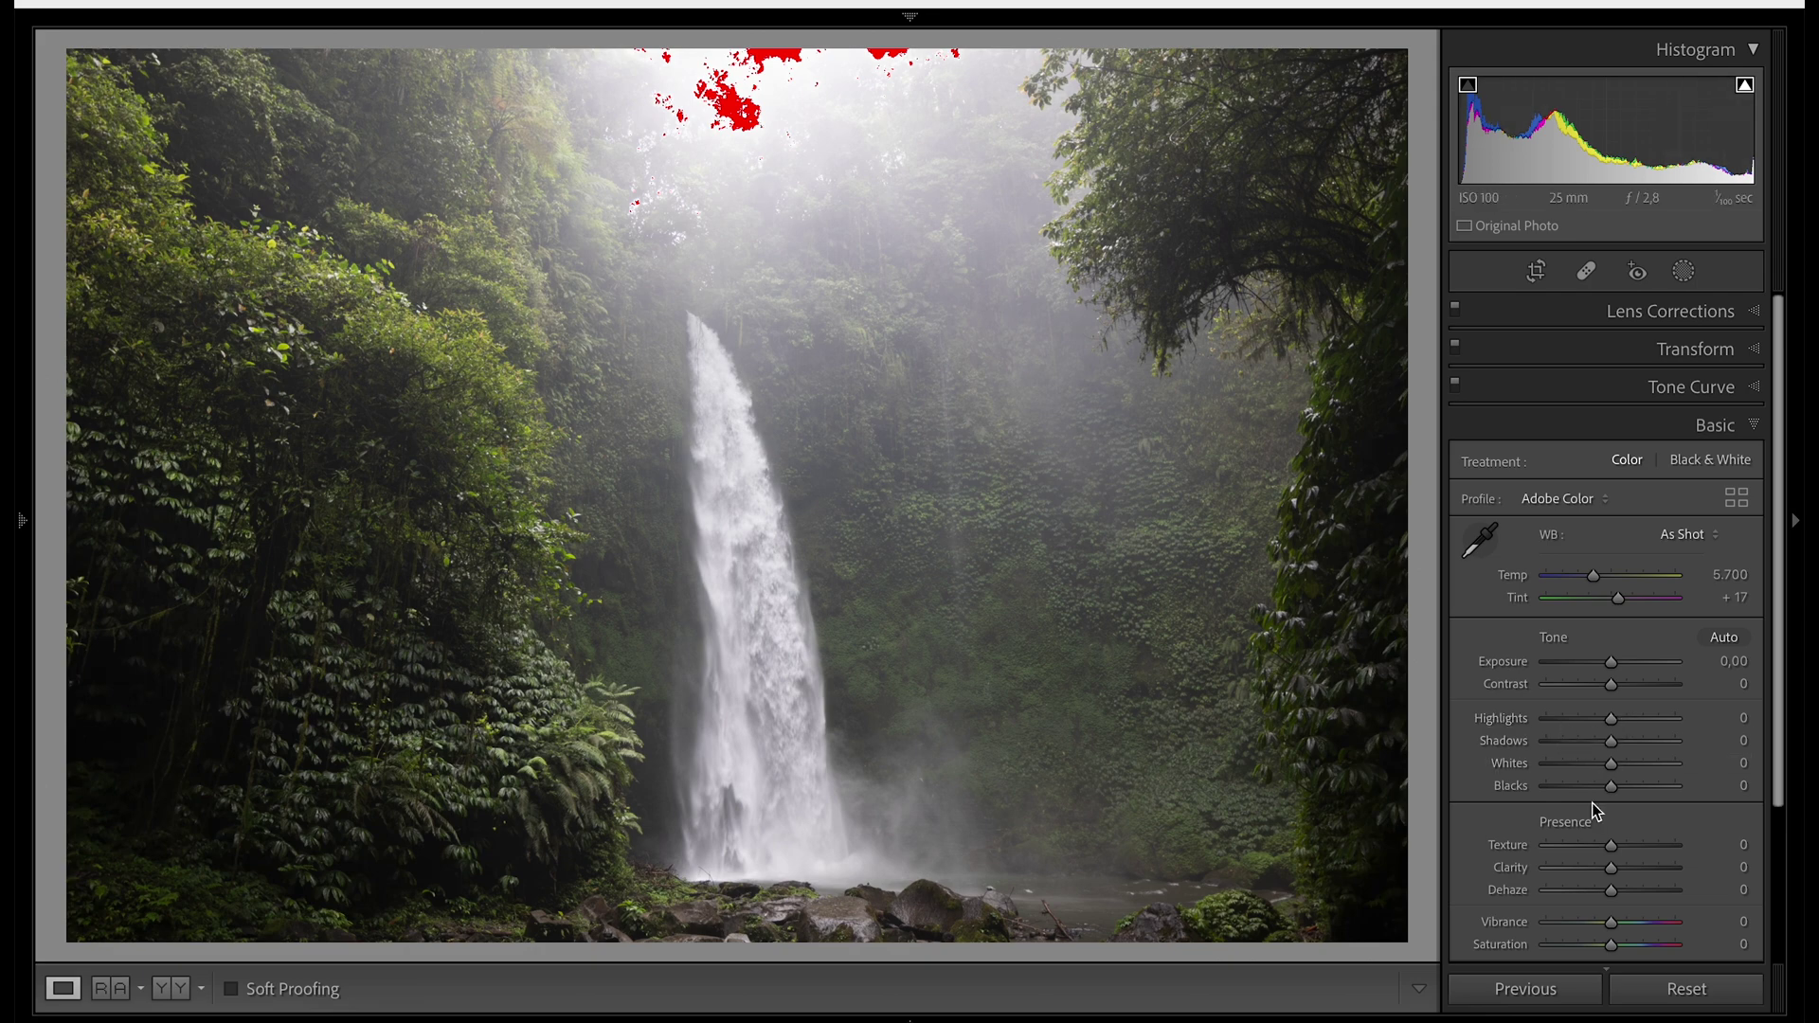
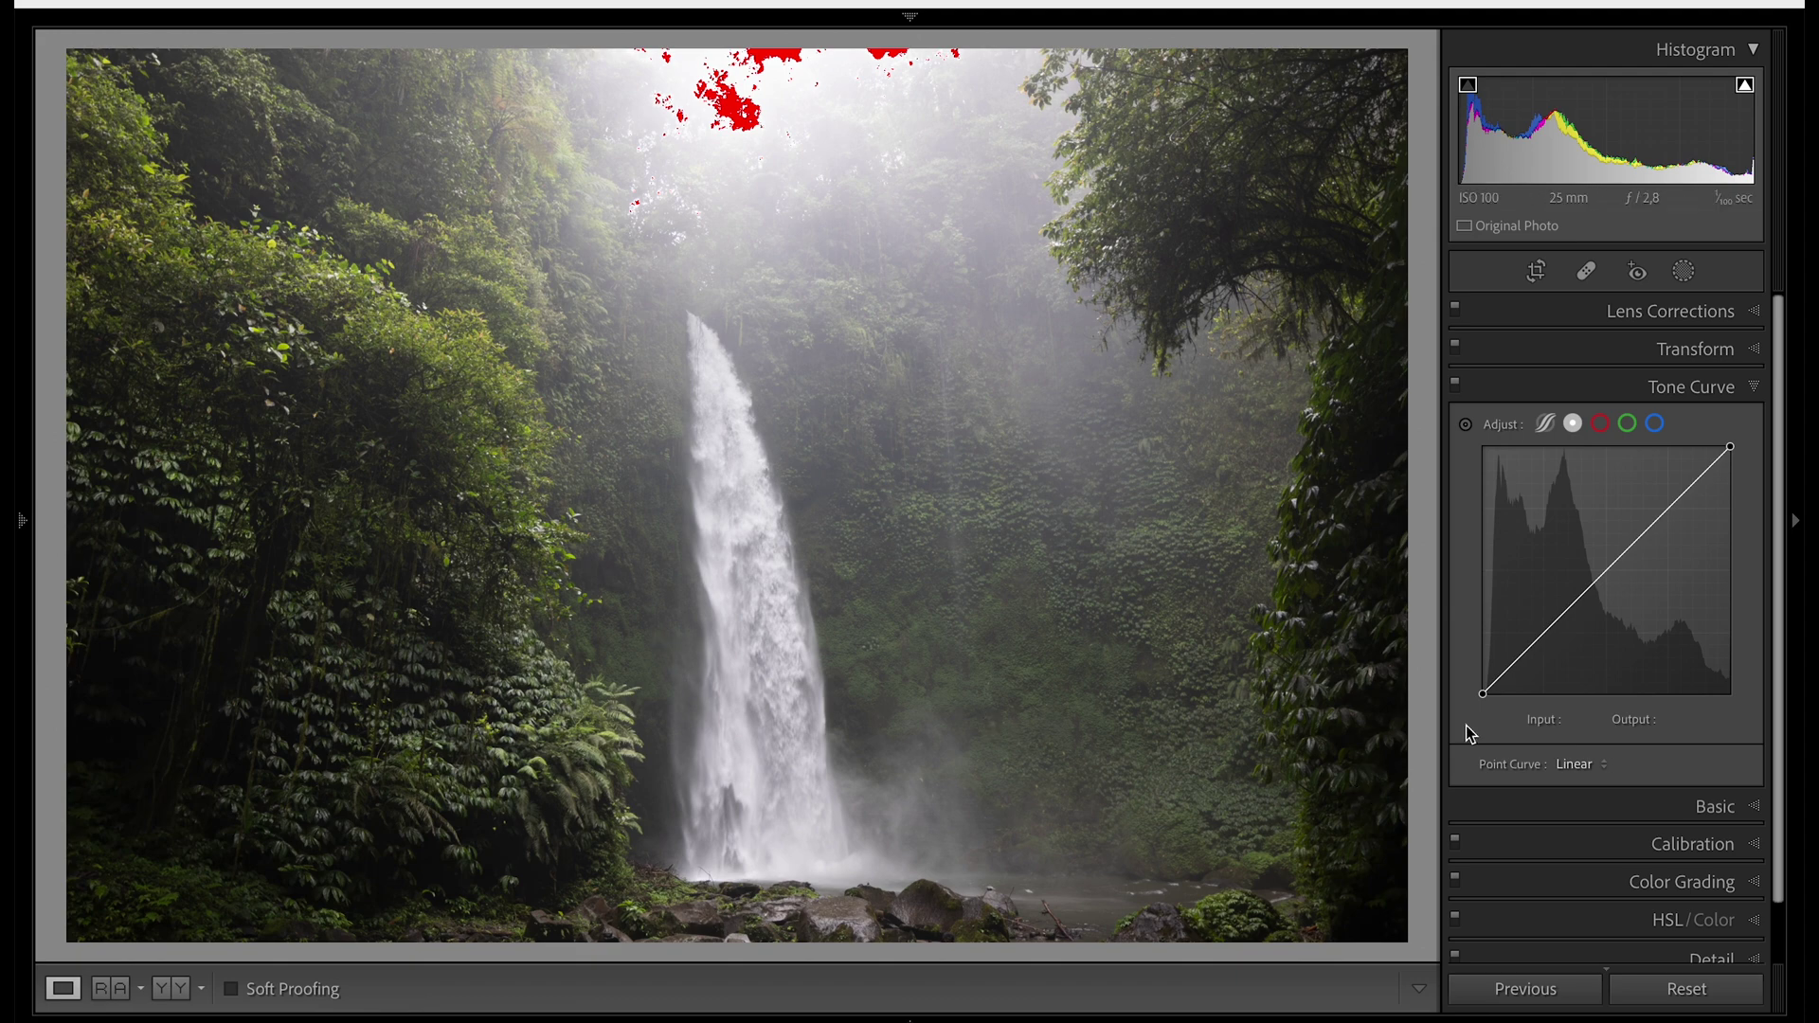
Shape an S-curve with shadow, midtone and highlight points, raising the highlights to input 189, output 207 and lowering the shadows to input 64, output 45
click(1543, 635)
click(1608, 569)
click(1671, 507)
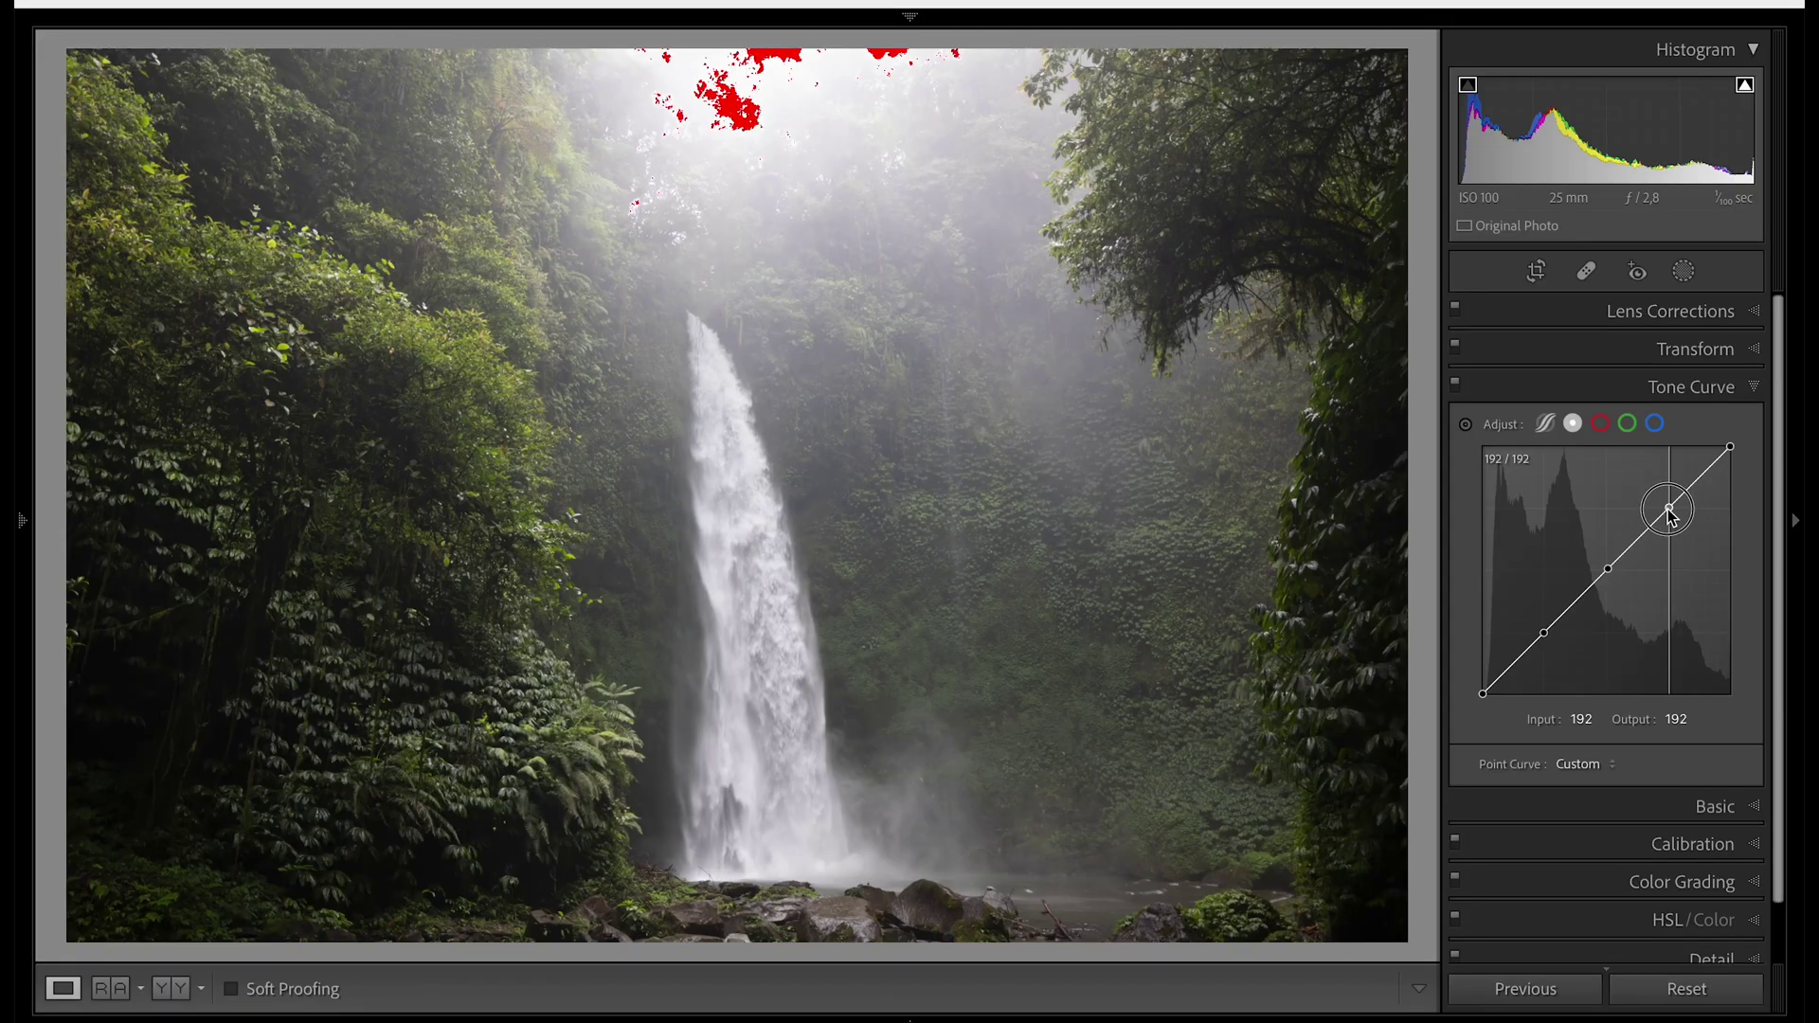
drag(1669, 509, 1667, 494)
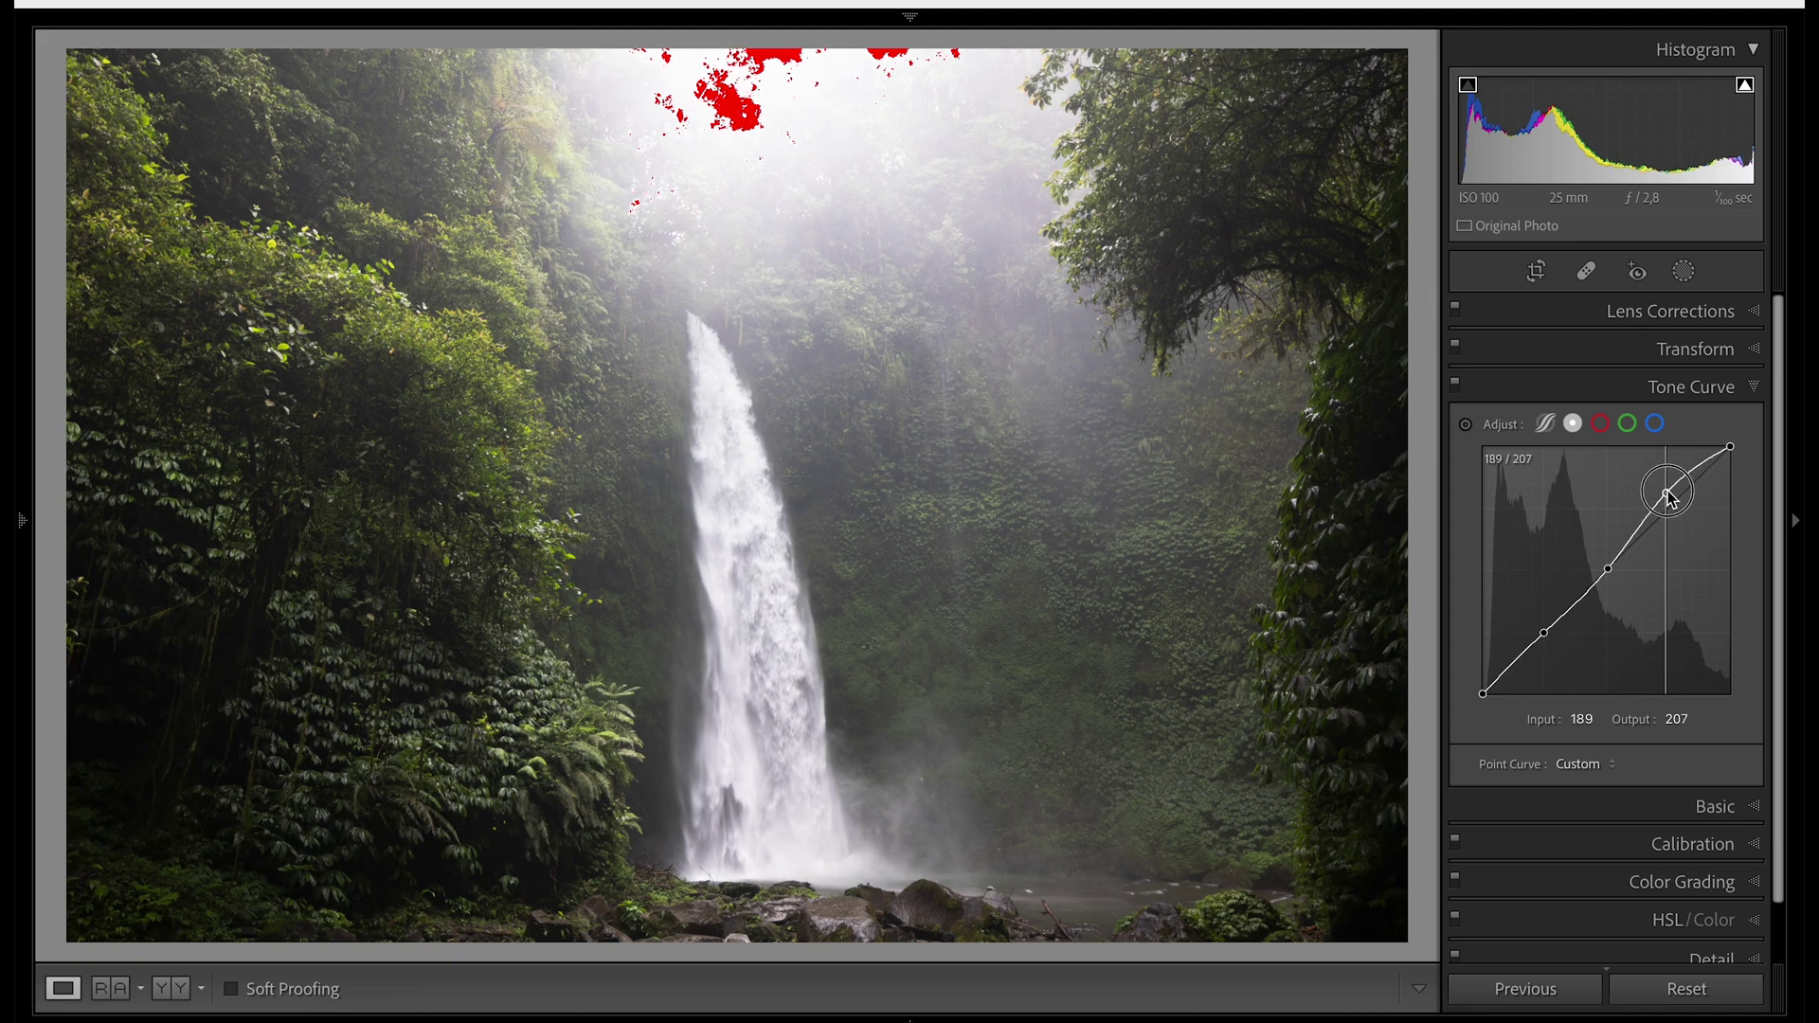
drag(1550, 632, 1548, 660)
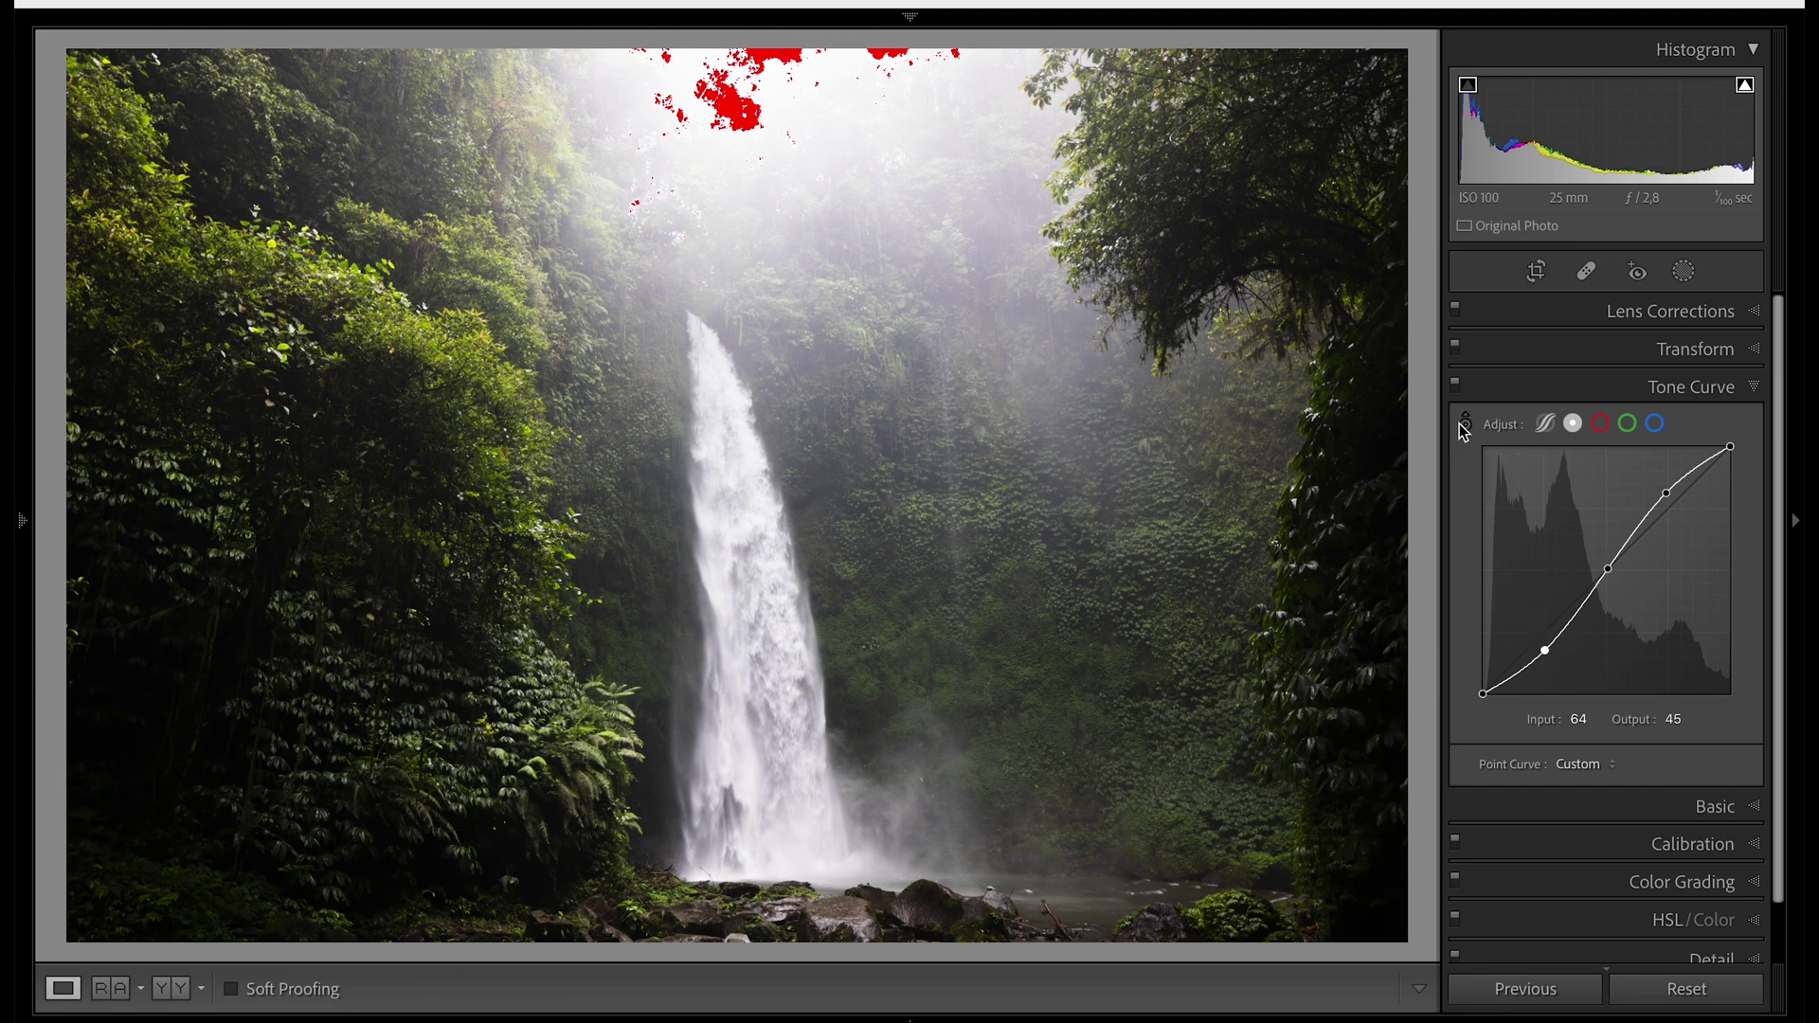
Compare the photo with and without the tone curve adjustment
click(1456, 384)
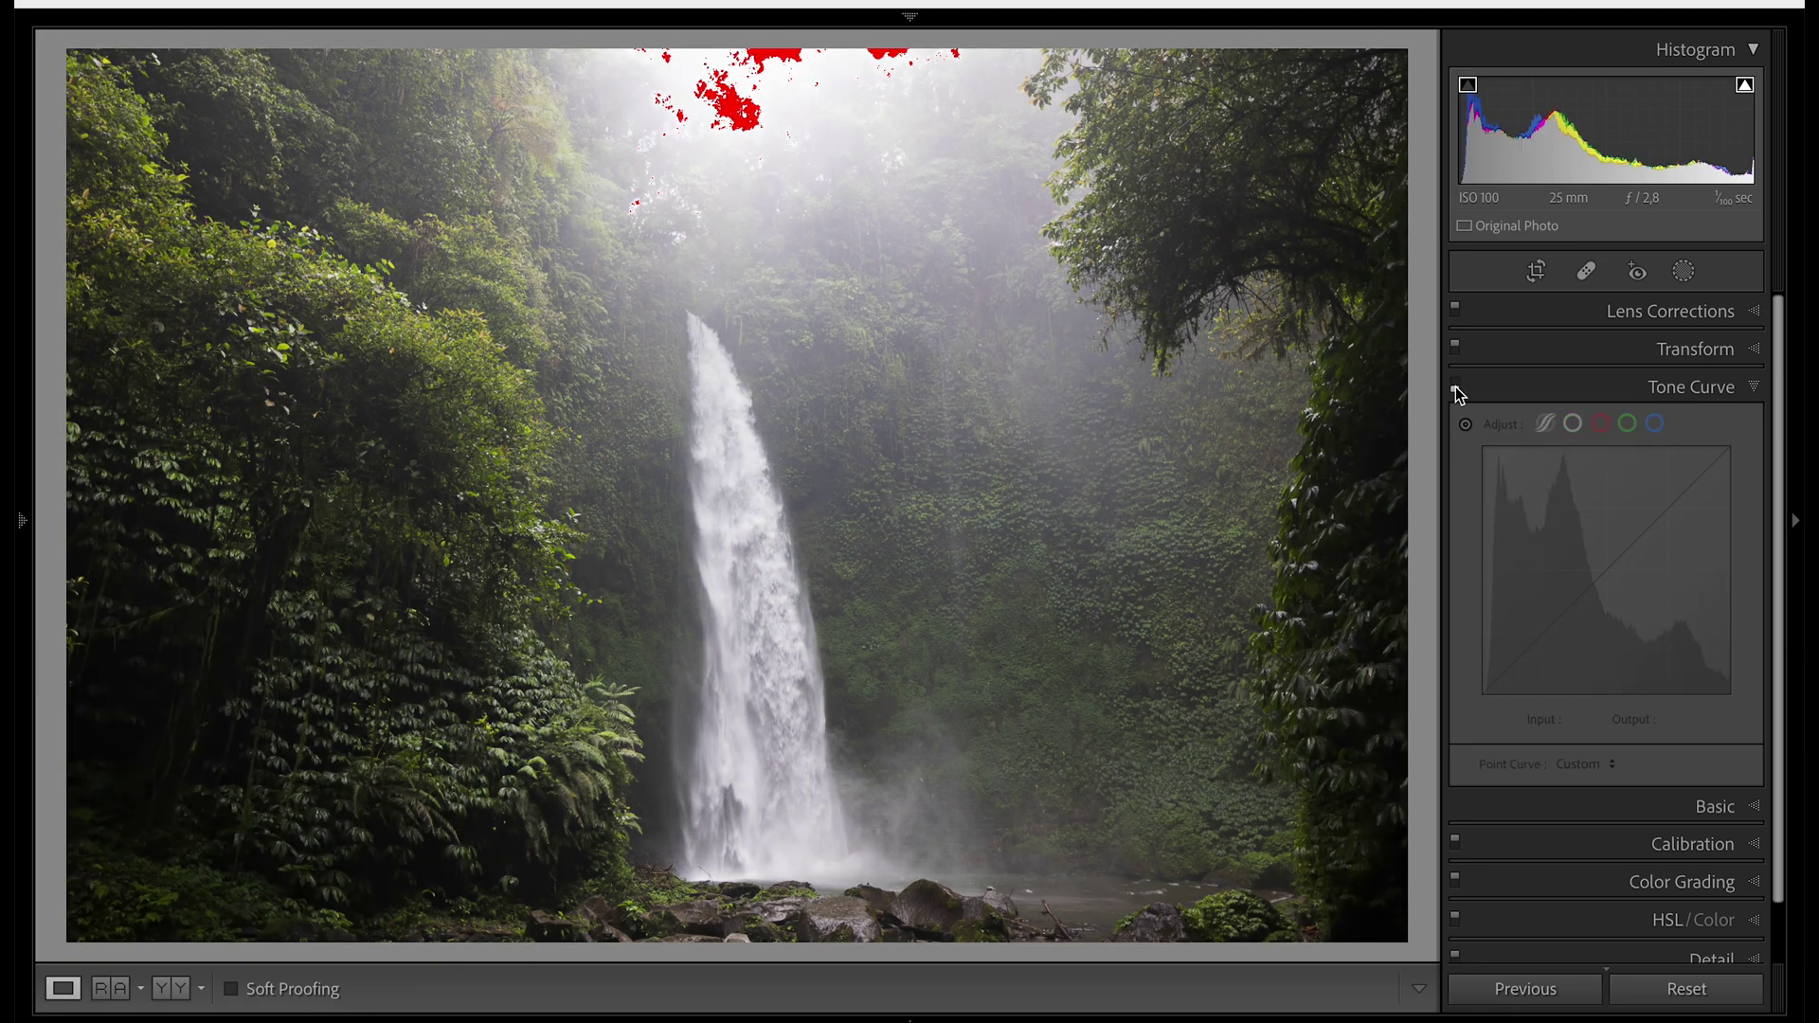
click(1456, 383)
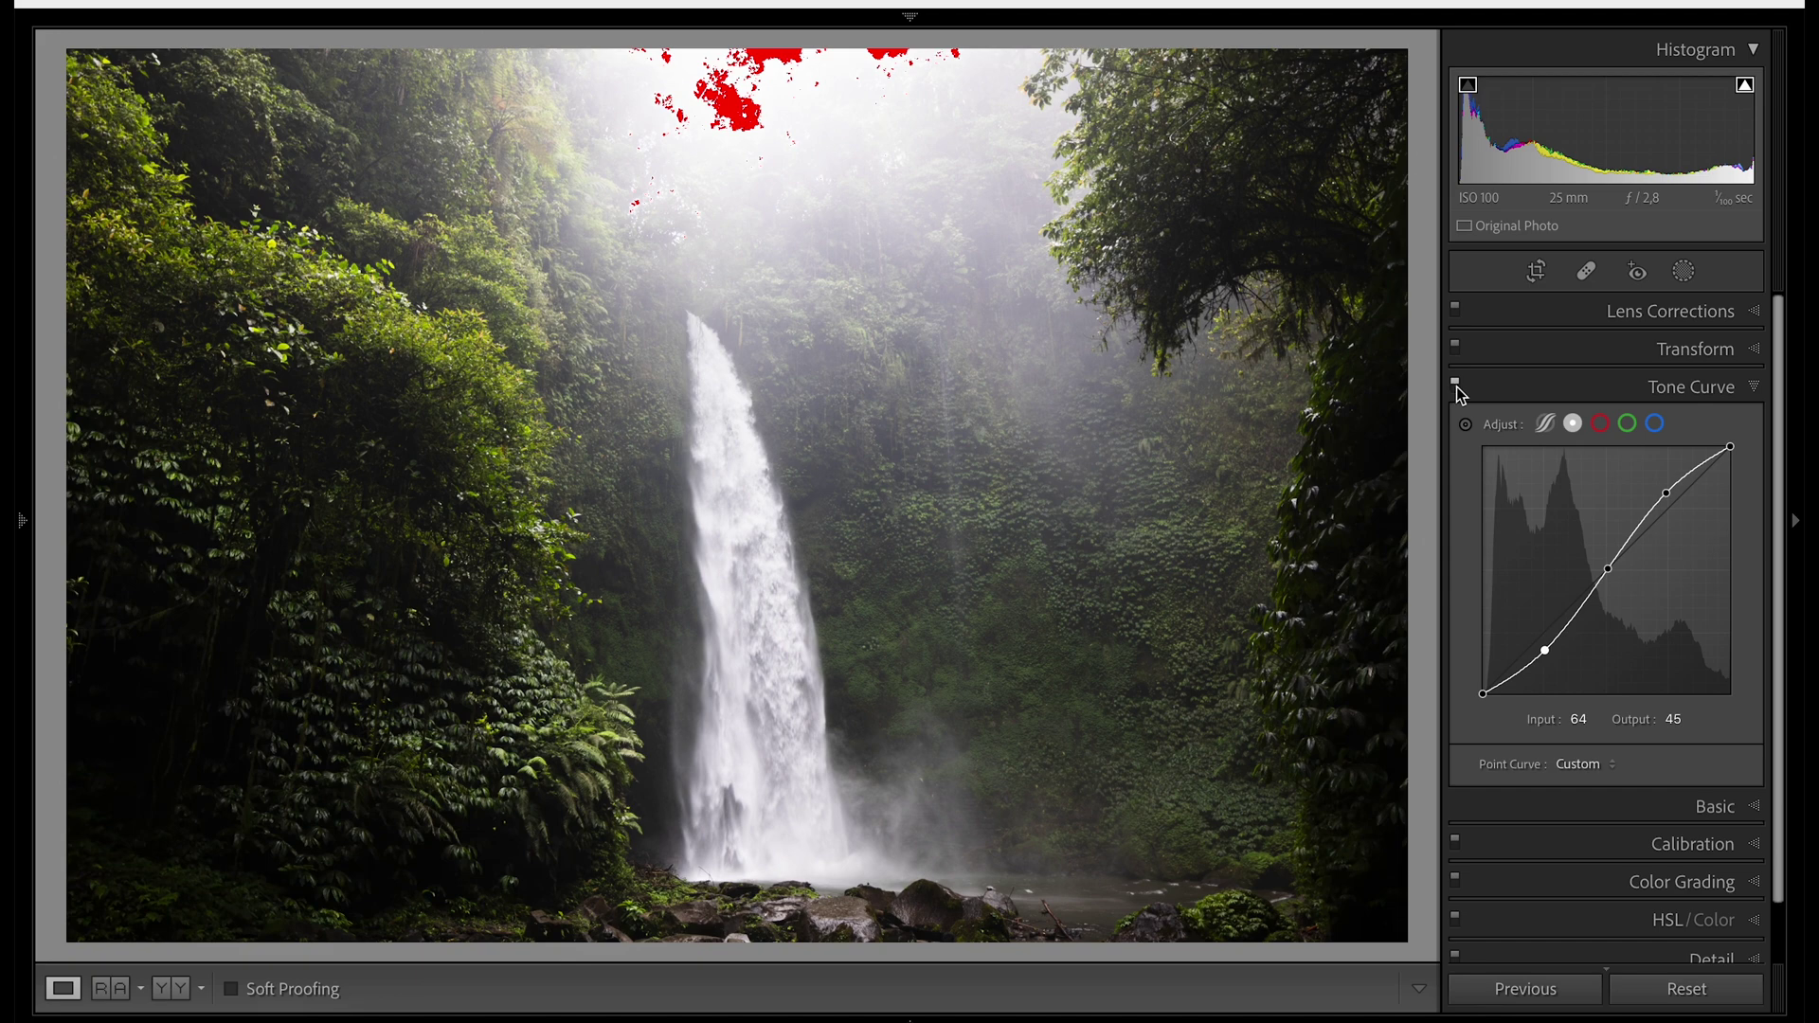
click(1456, 384)
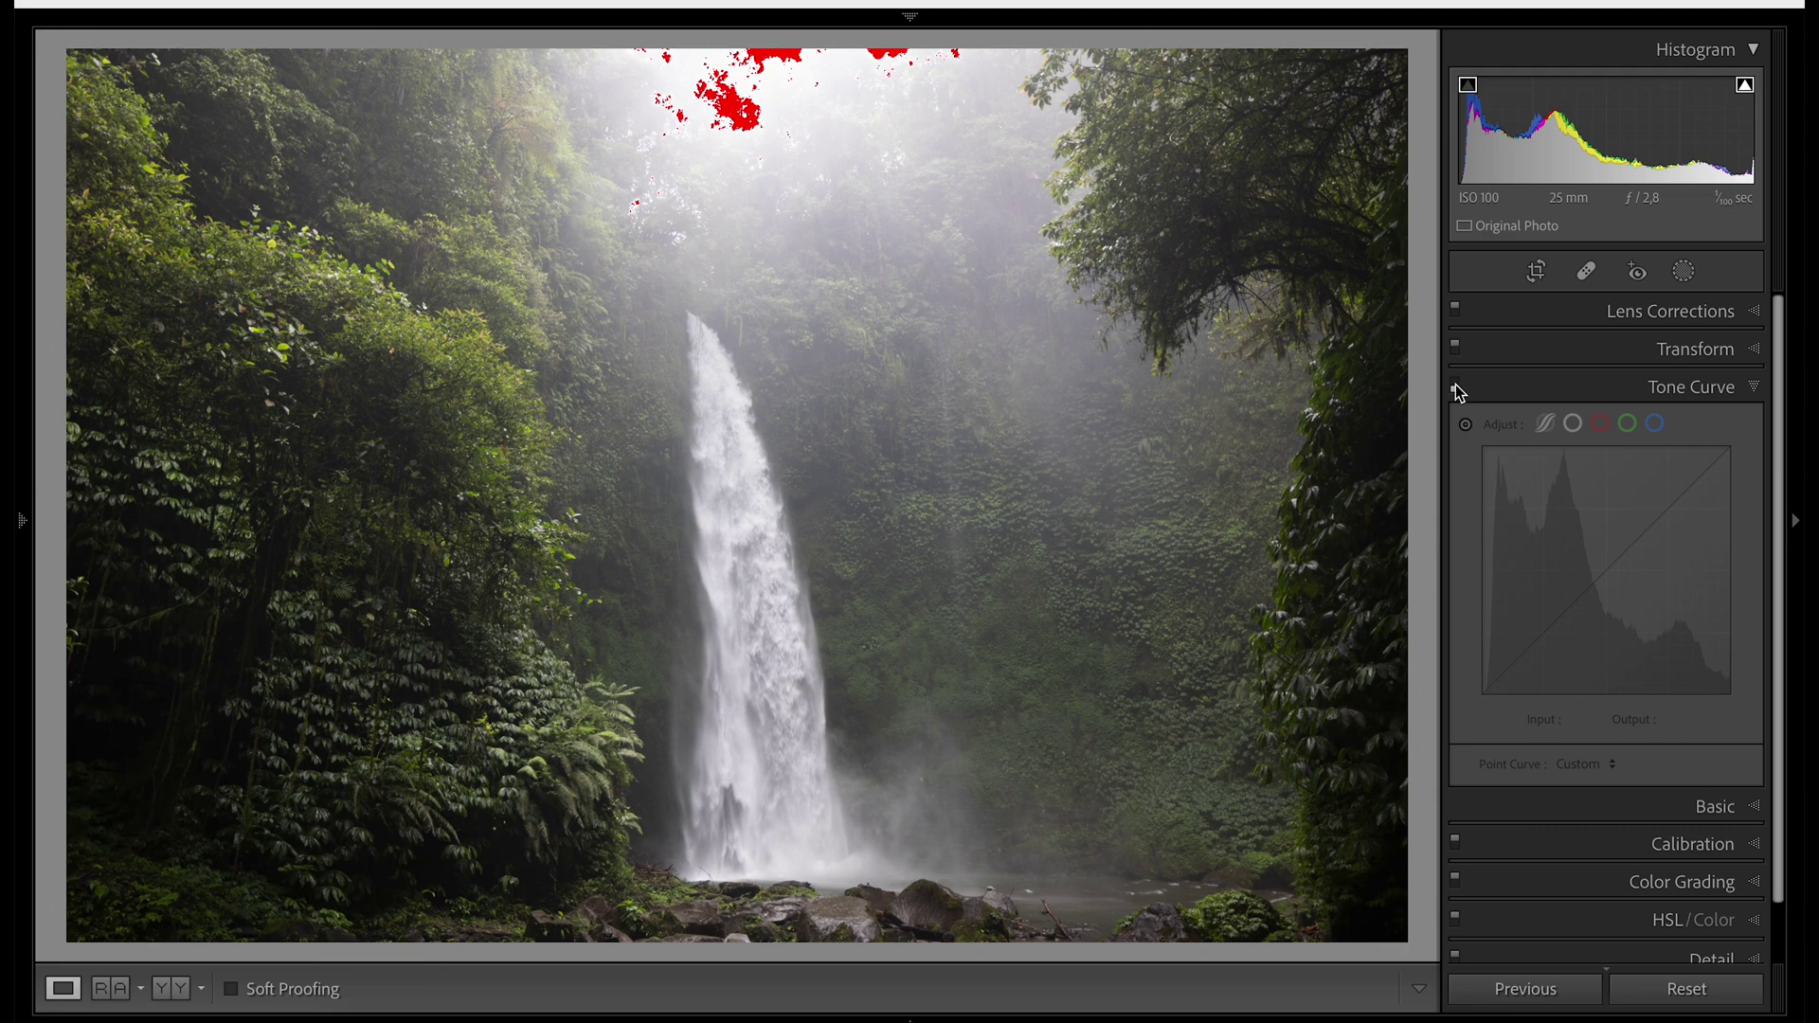
click(1456, 384)
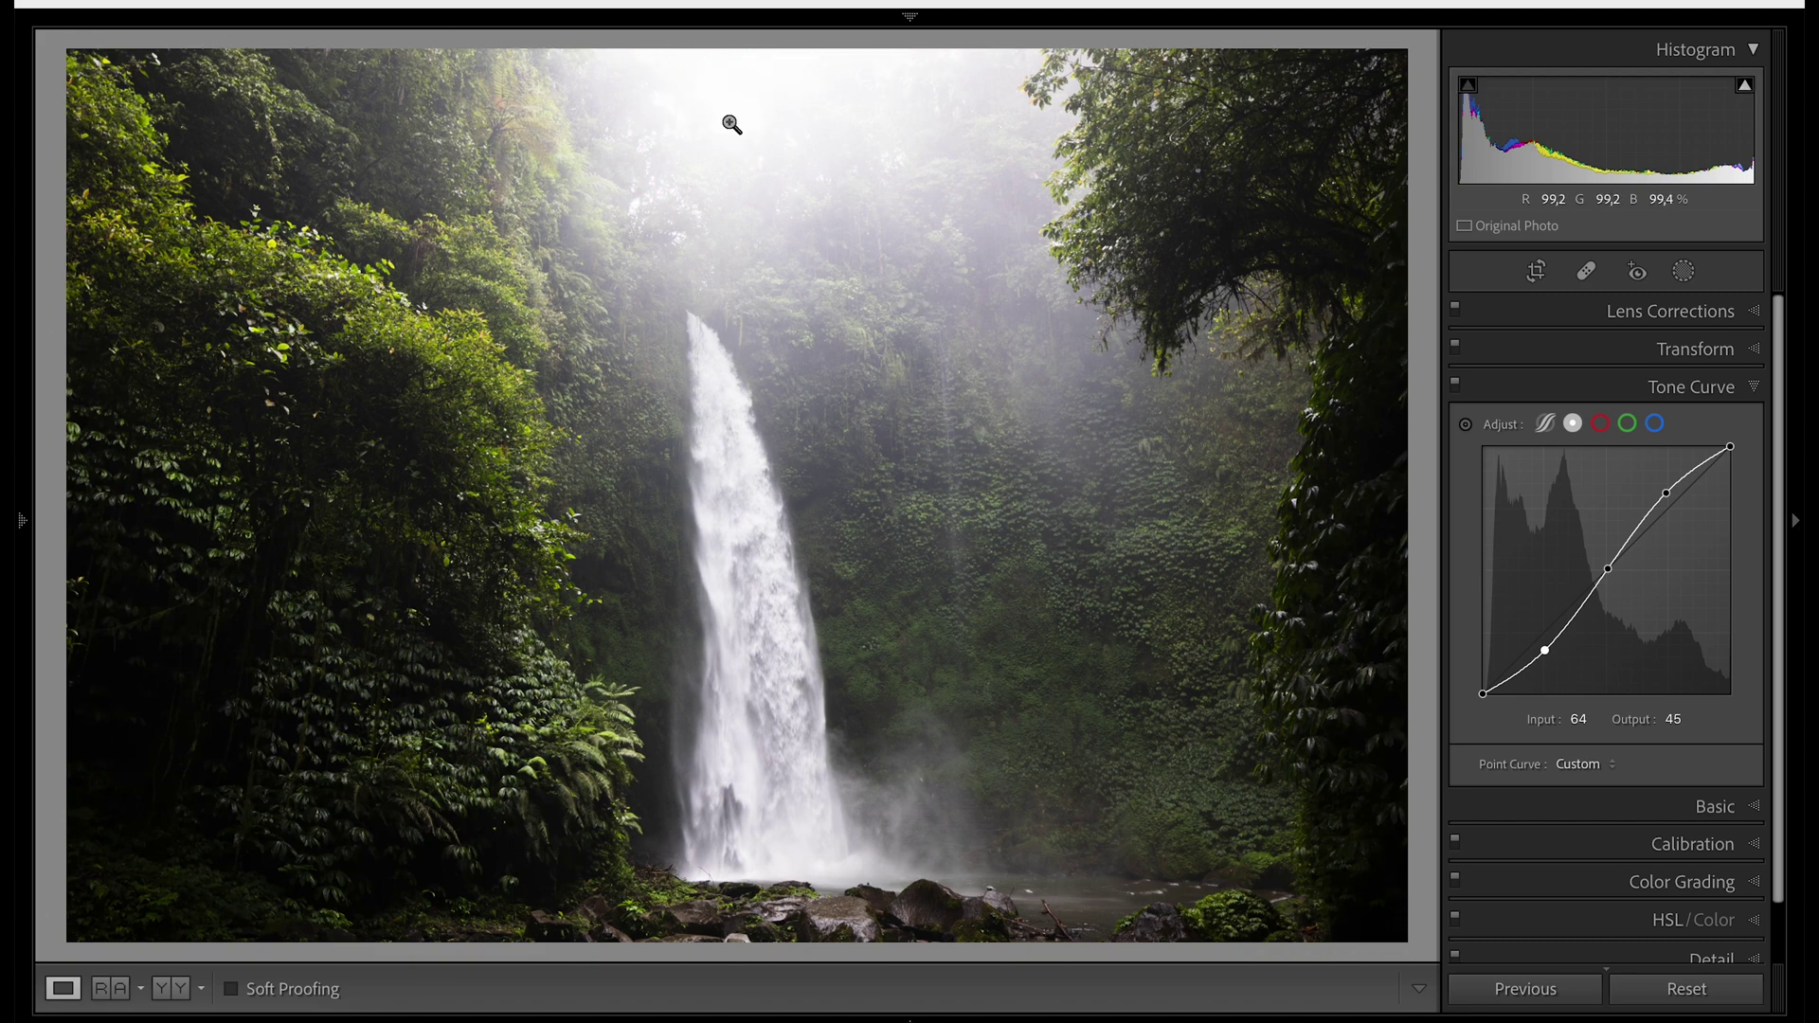
Examine the bright sky area above the waterfall up close for blown-out highlights
click(724, 112)
drag(722, 105, 650, 292)
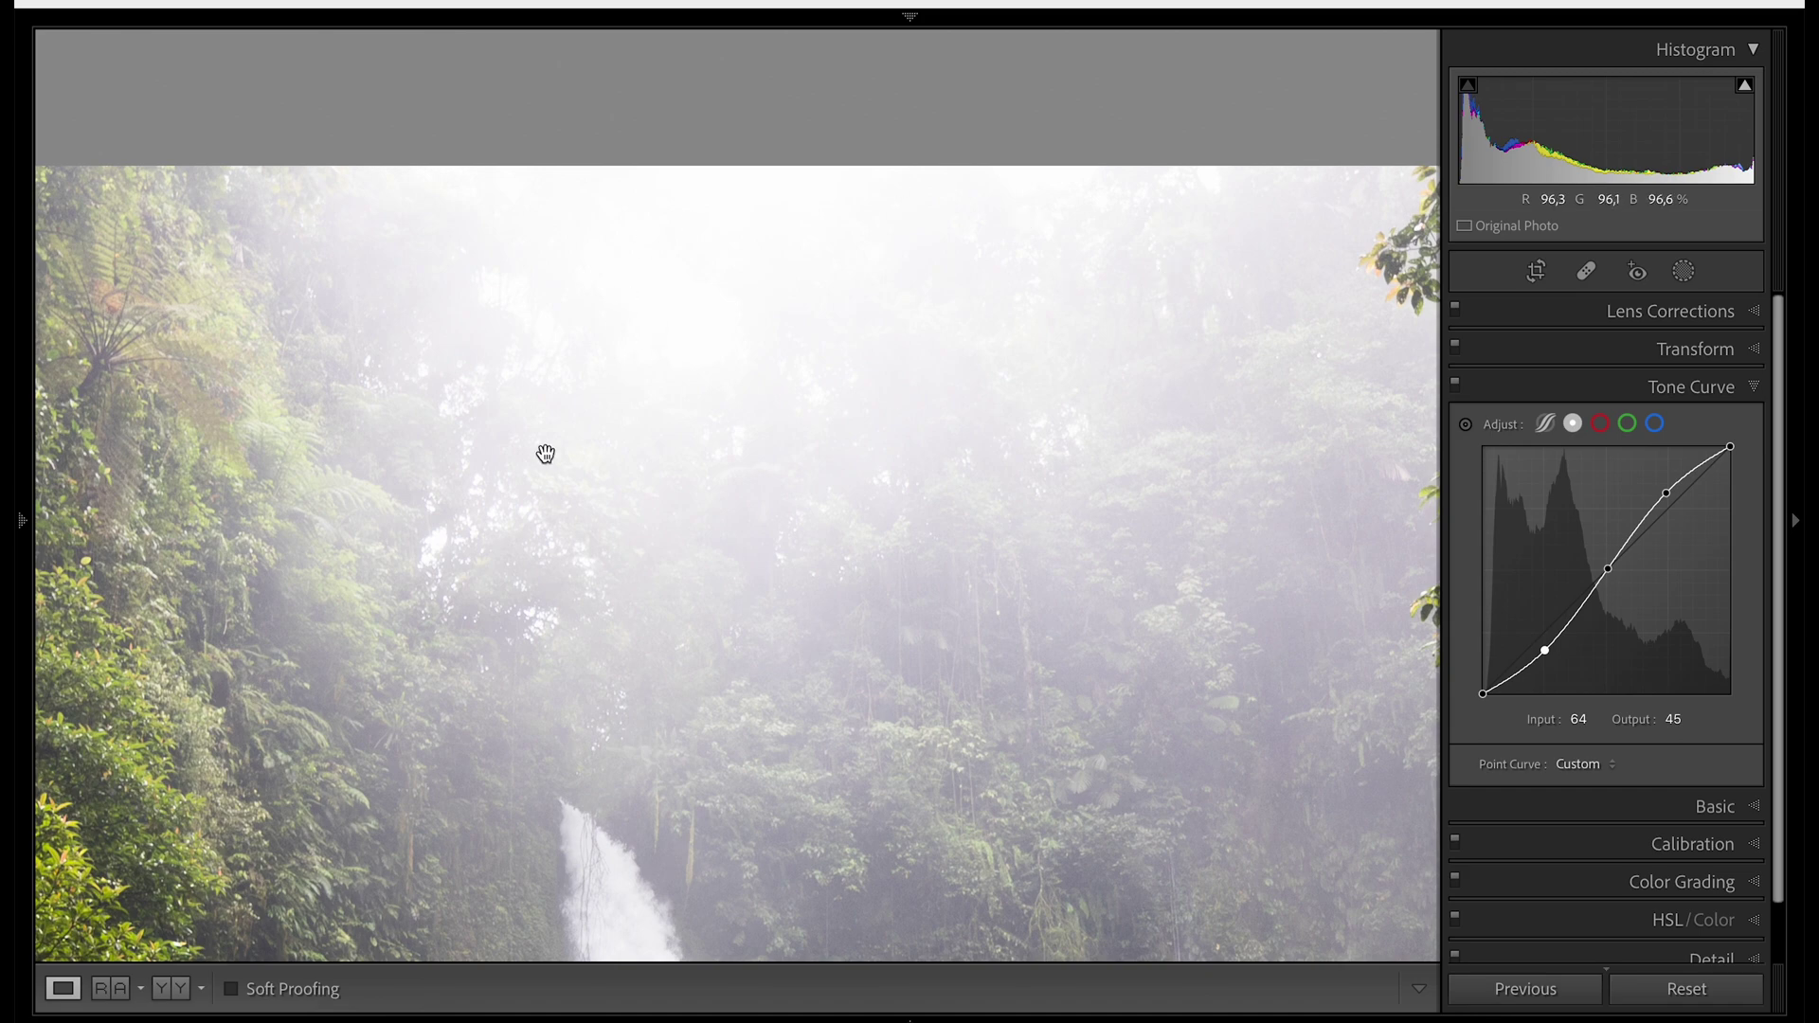
click(643, 404)
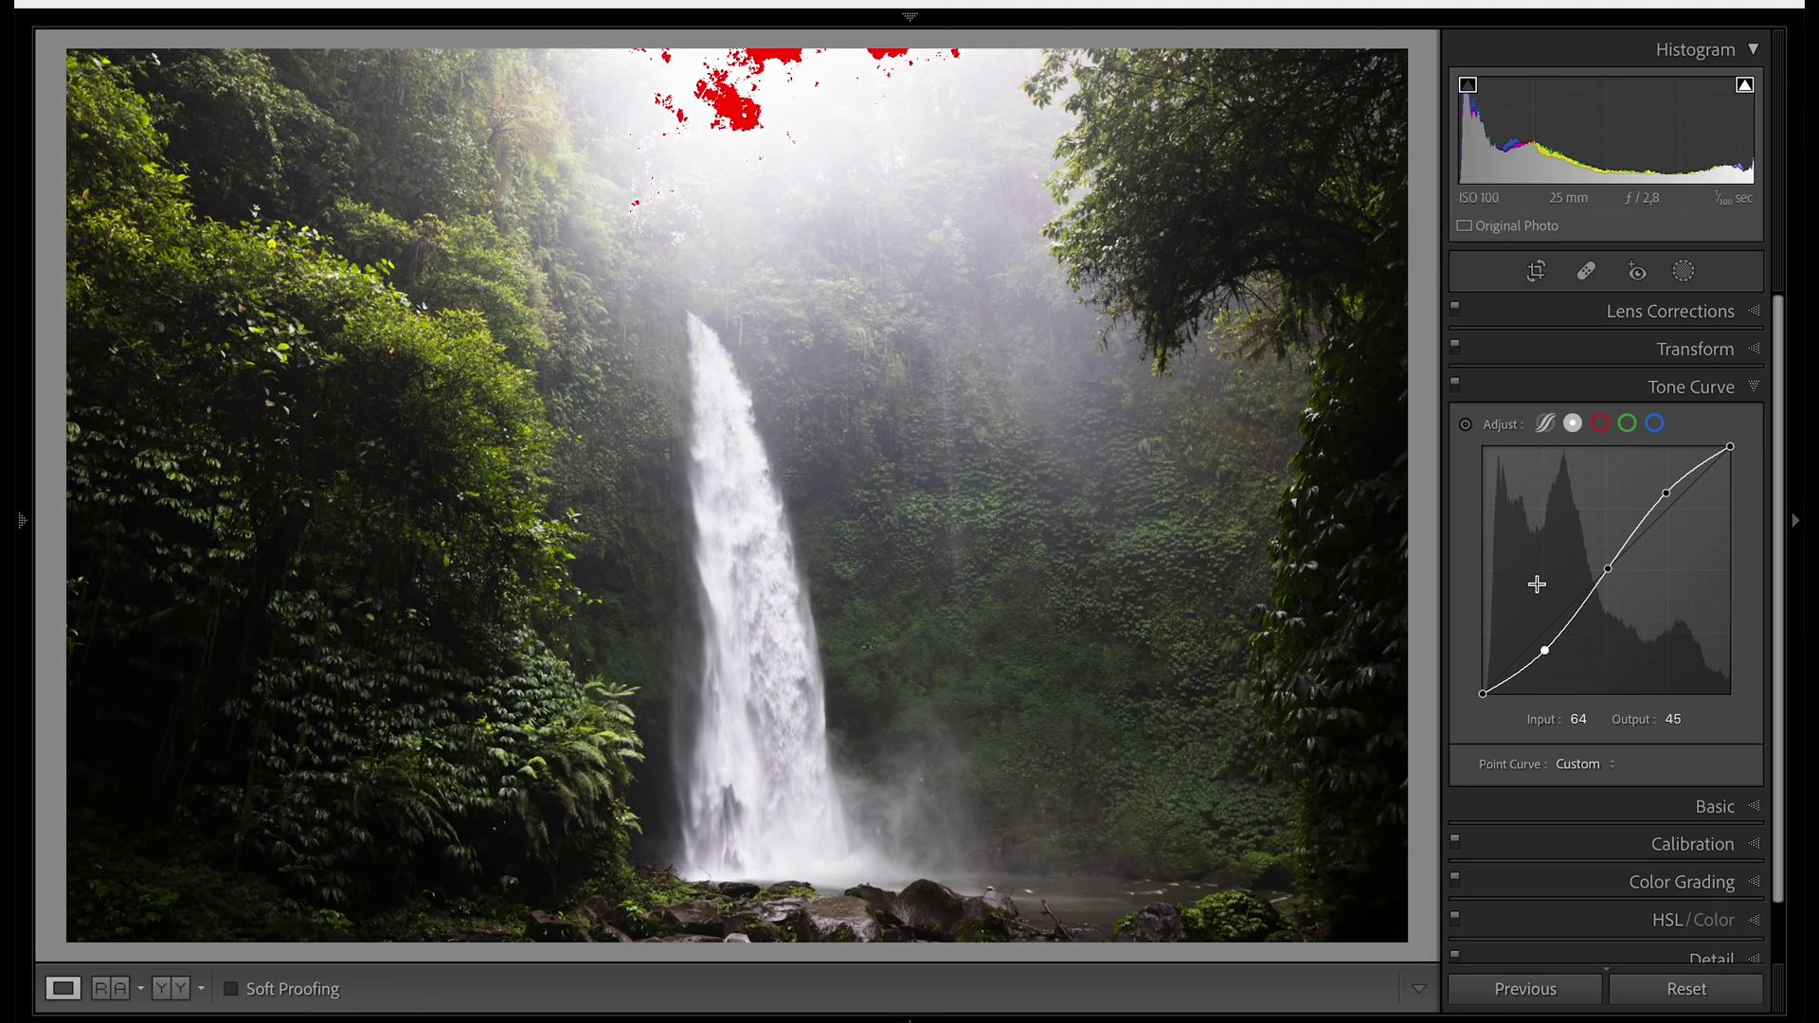
Raise the tone curve's midtone point to input 131, output 143, and switch the curve off to compare
click(1670, 494)
drag(1610, 569, 1609, 555)
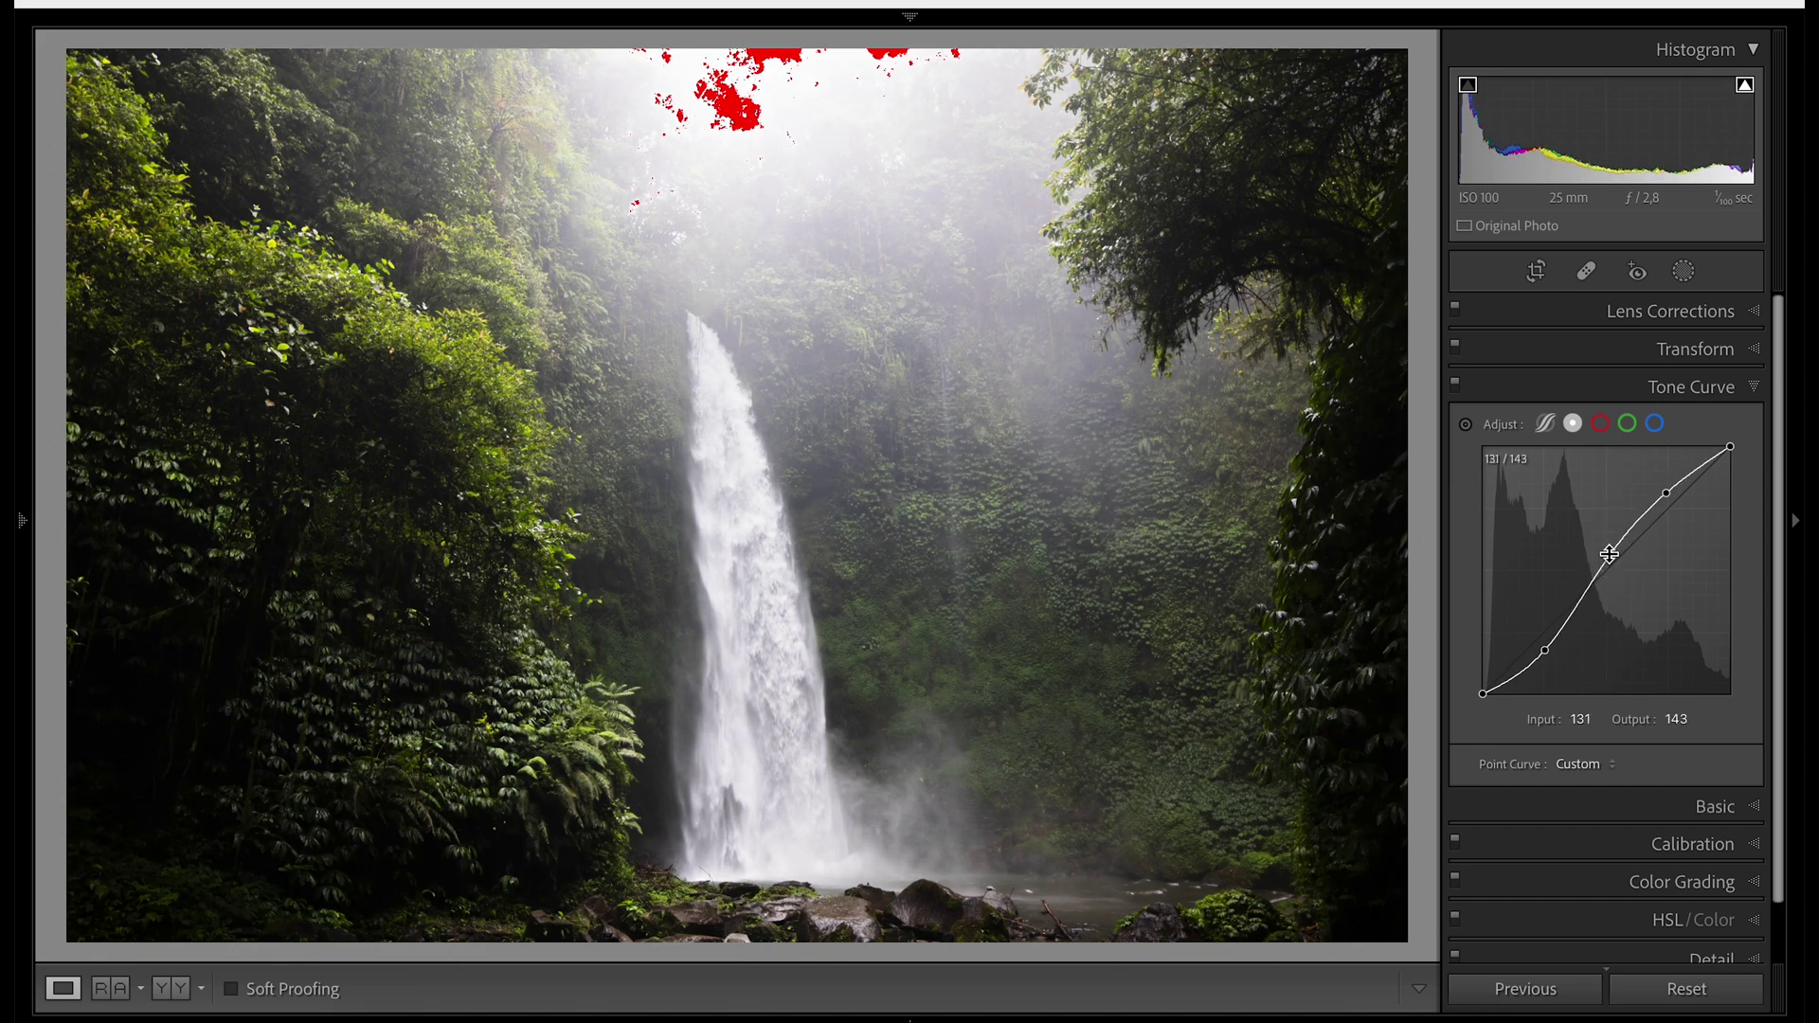
click(1455, 386)
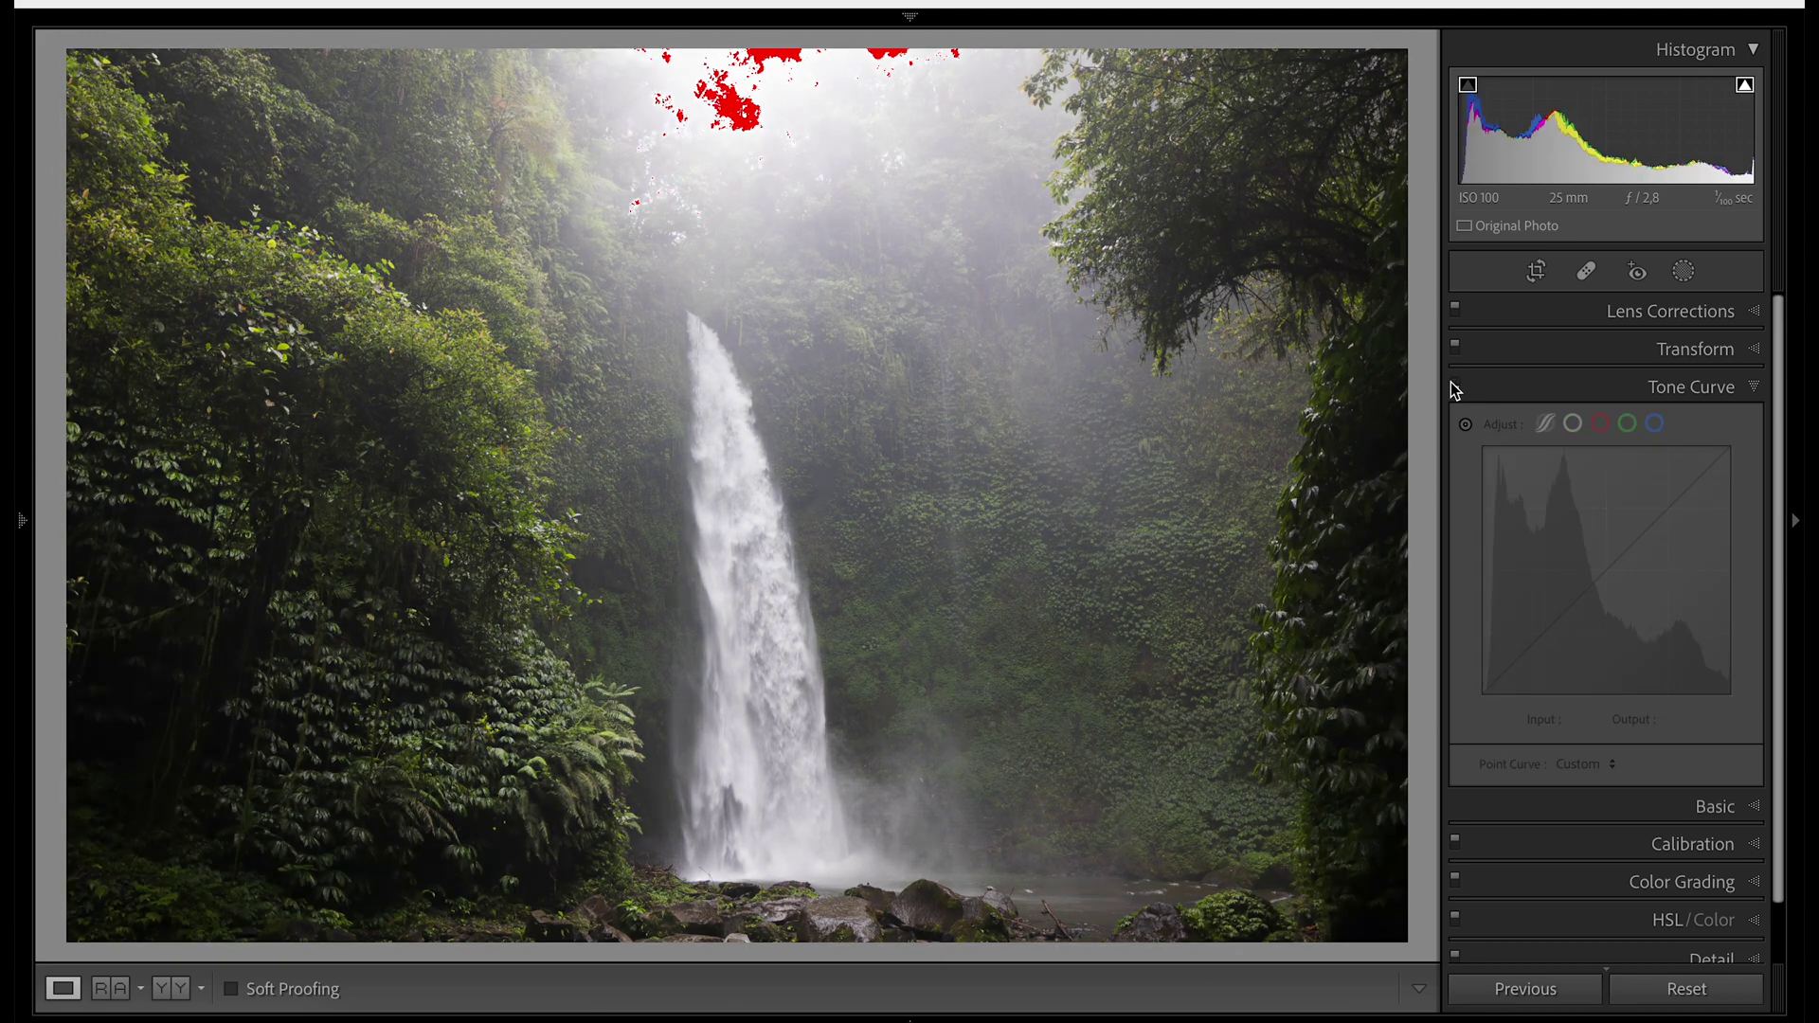
Toggle the tone curve on and off to compare the photo with and without it, leaving the curve on
click(1455, 385)
click(1454, 386)
click(1455, 386)
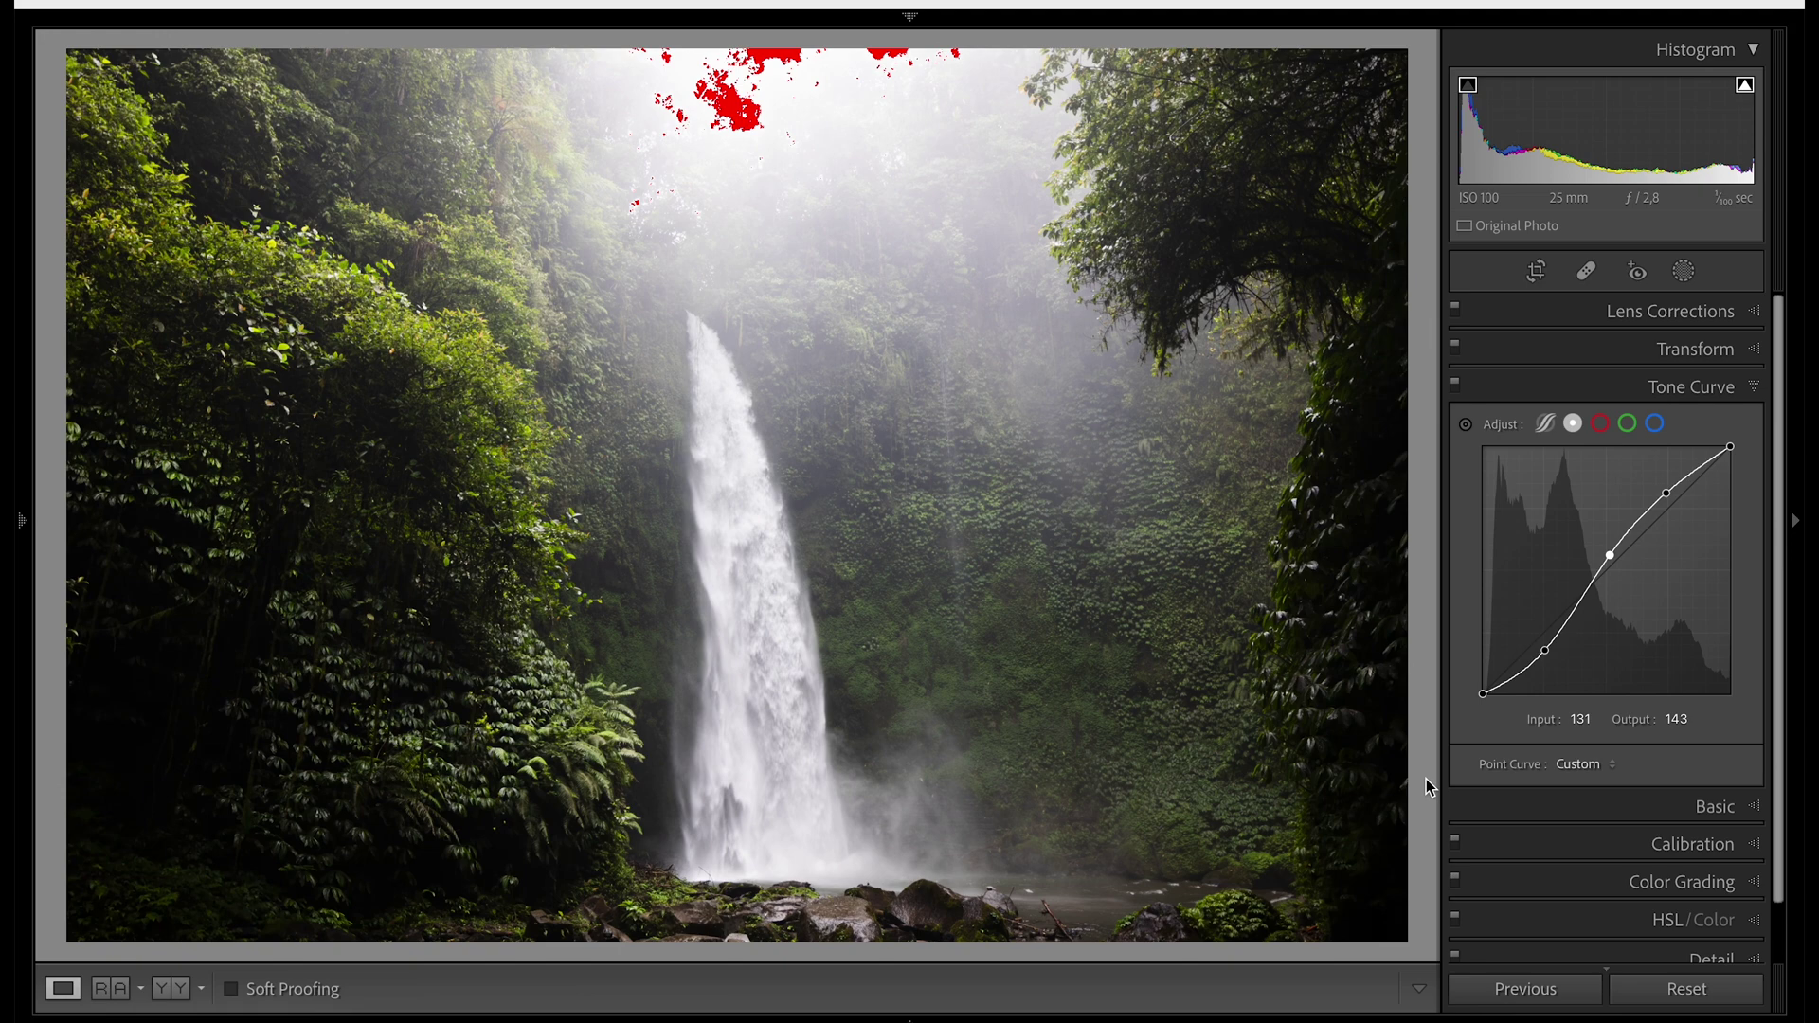
Undo the last midtone raise, and raise the tone curve's midtone point again to input 131, output 141
key(ctrl+z)
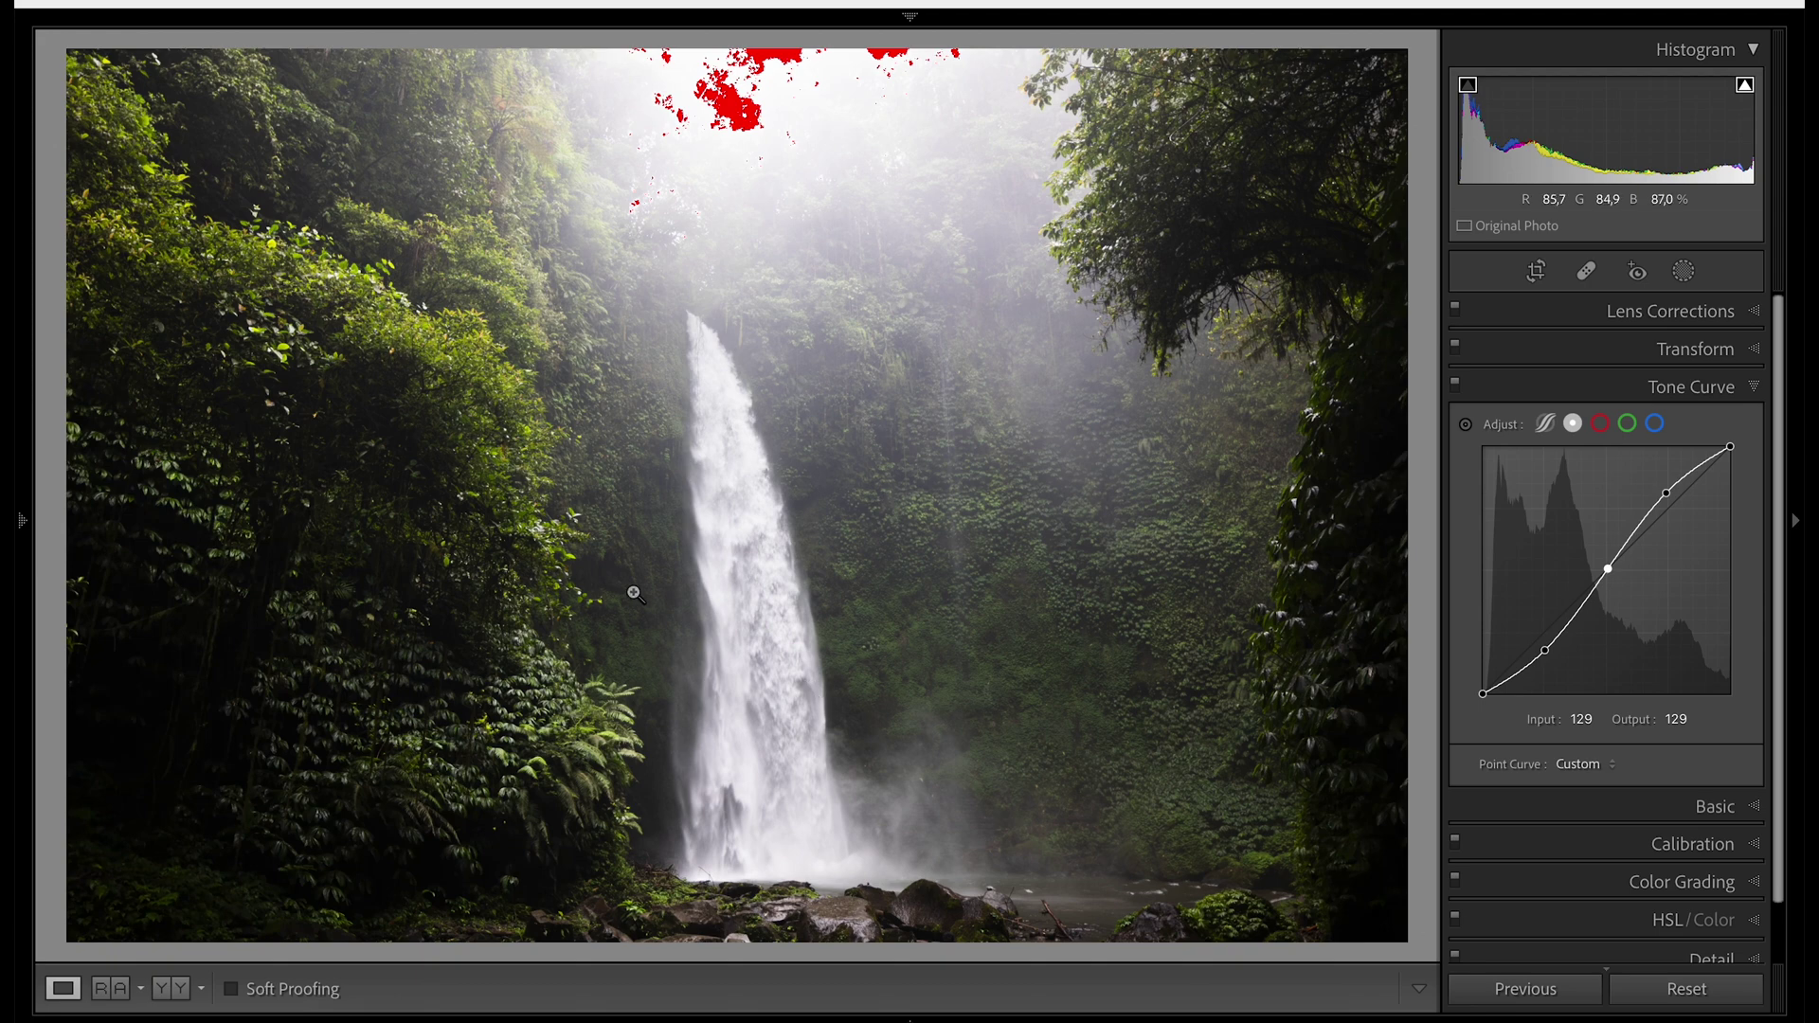
drag(1608, 569, 1611, 557)
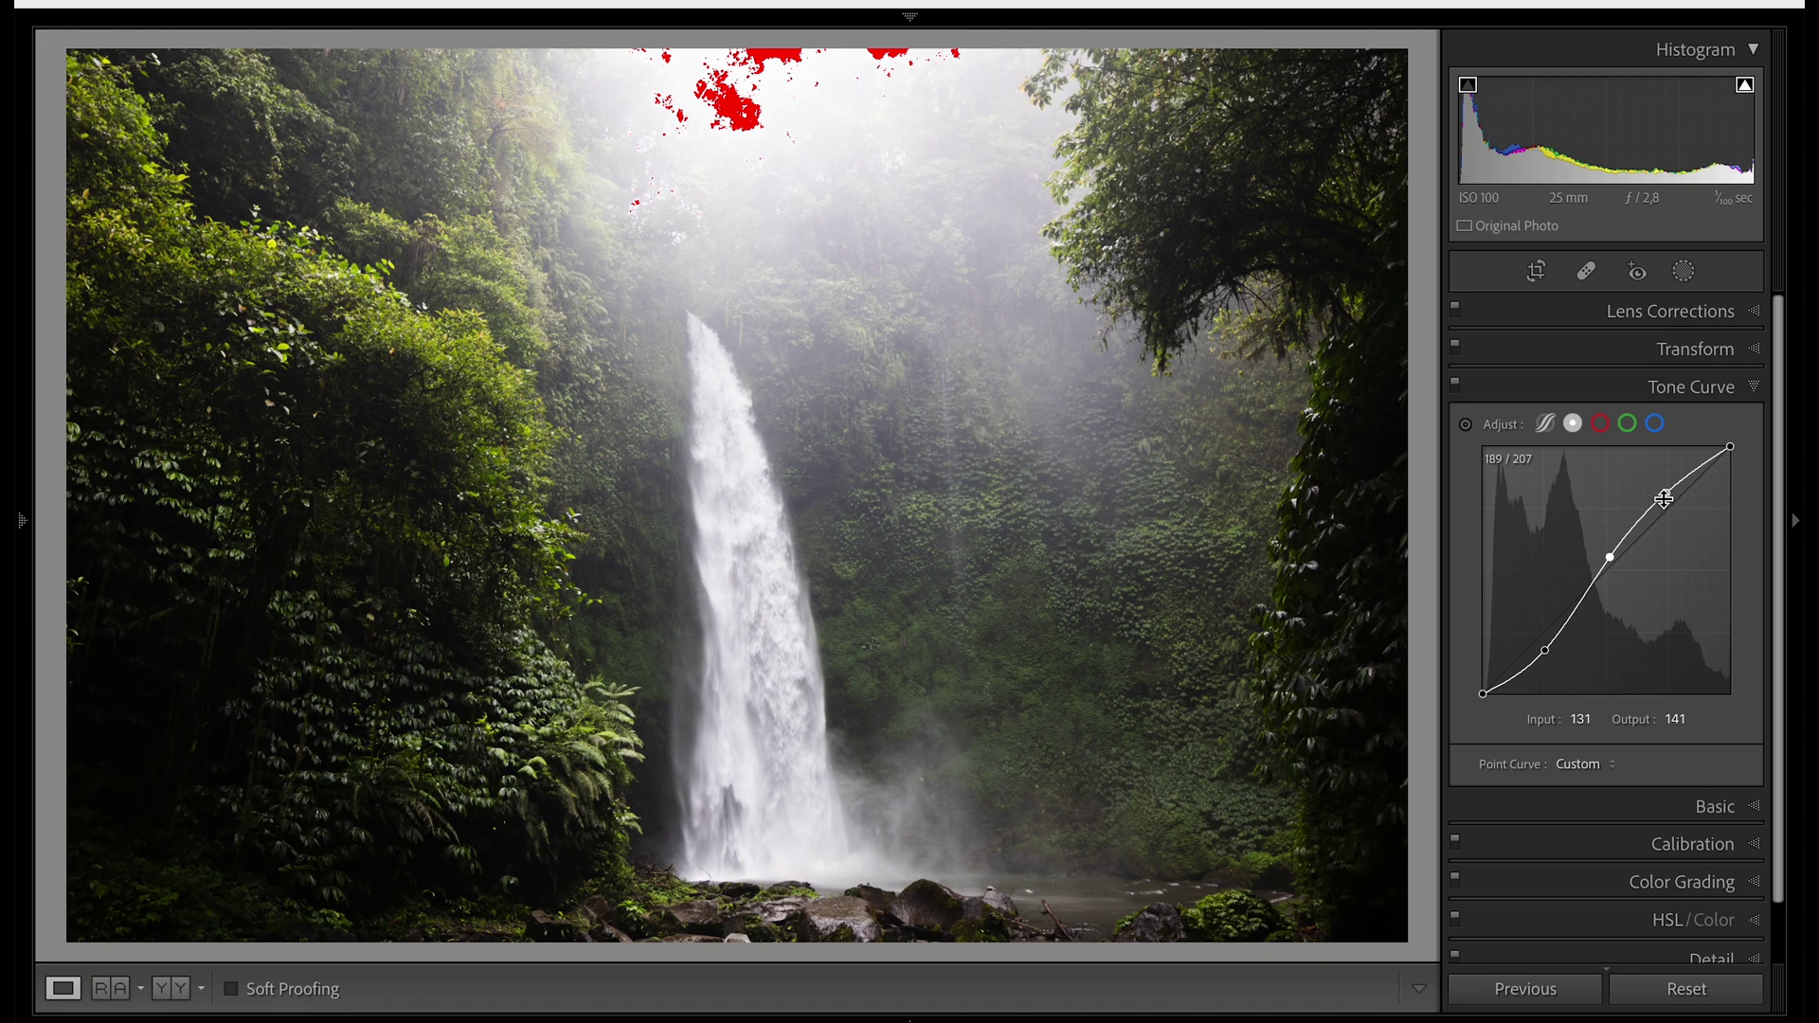
Strengthen the S-curve with highlights at input 193, output 224, lower shadows and midtones at input 130, output 141, and compare it with the curve off
drag(1668, 497, 1672, 479)
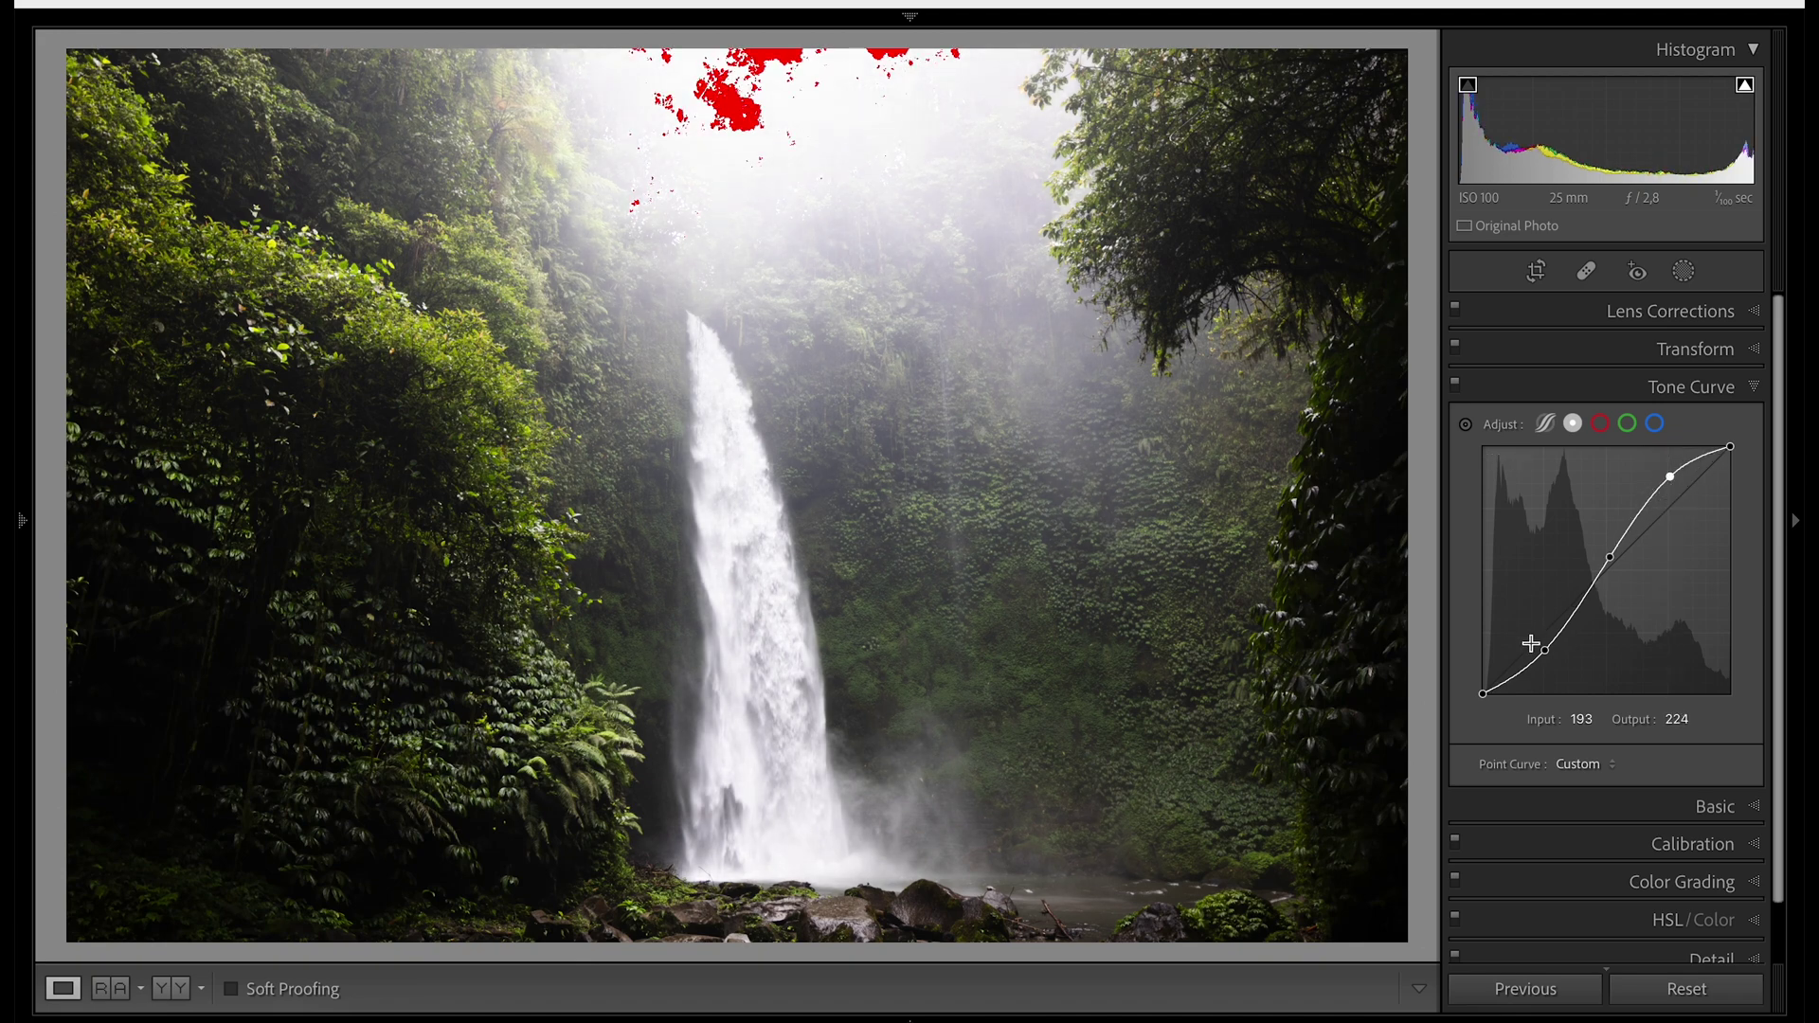
drag(1544, 651, 1542, 668)
drag(1611, 556, 1609, 559)
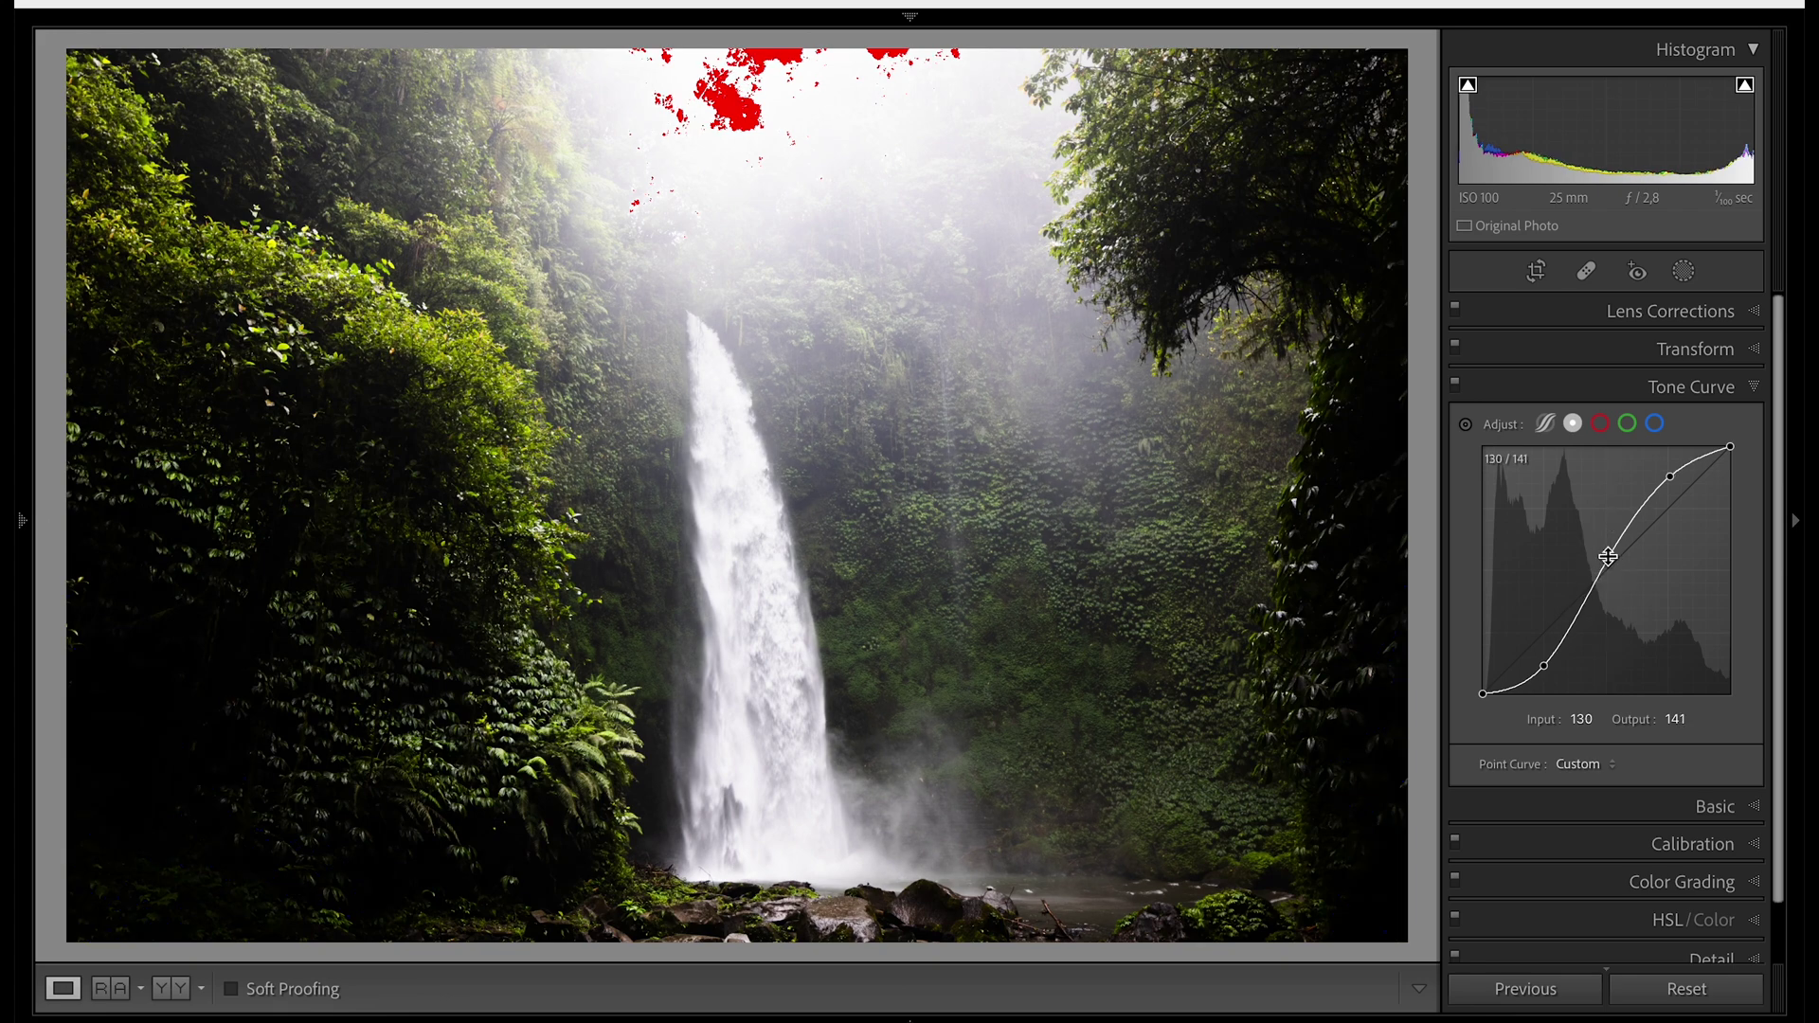
click(1456, 388)
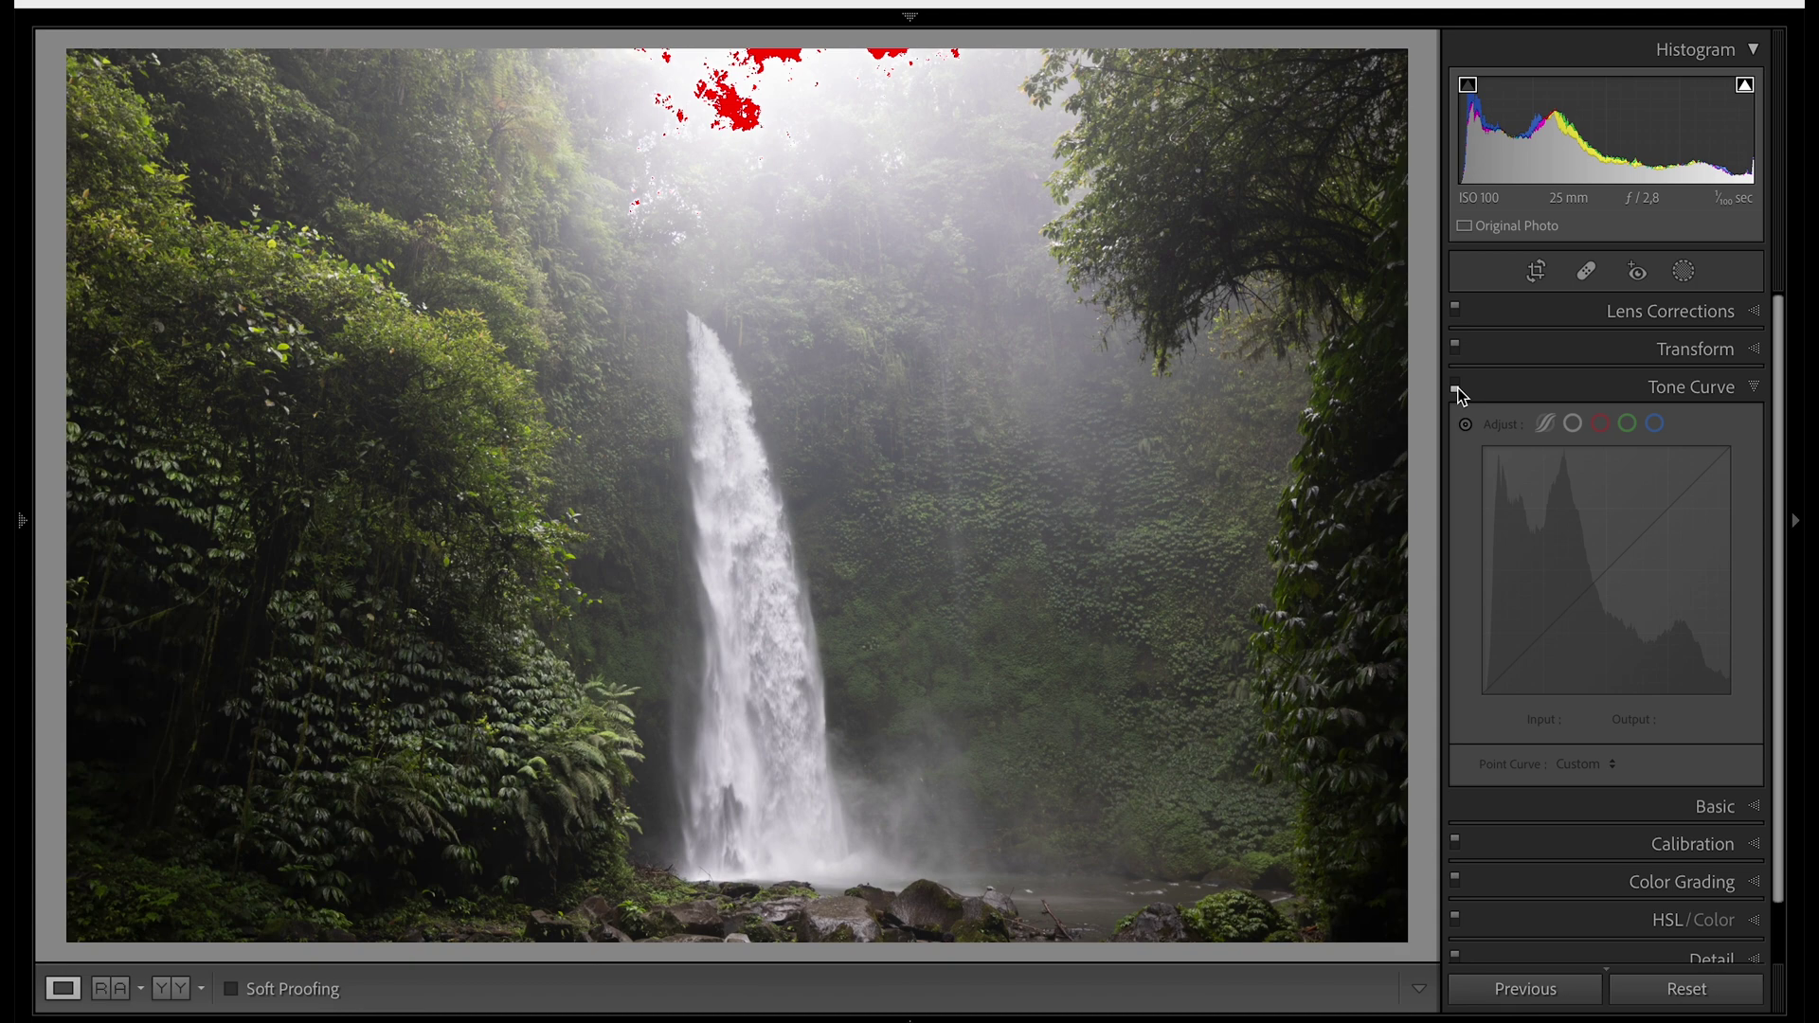
click(1457, 388)
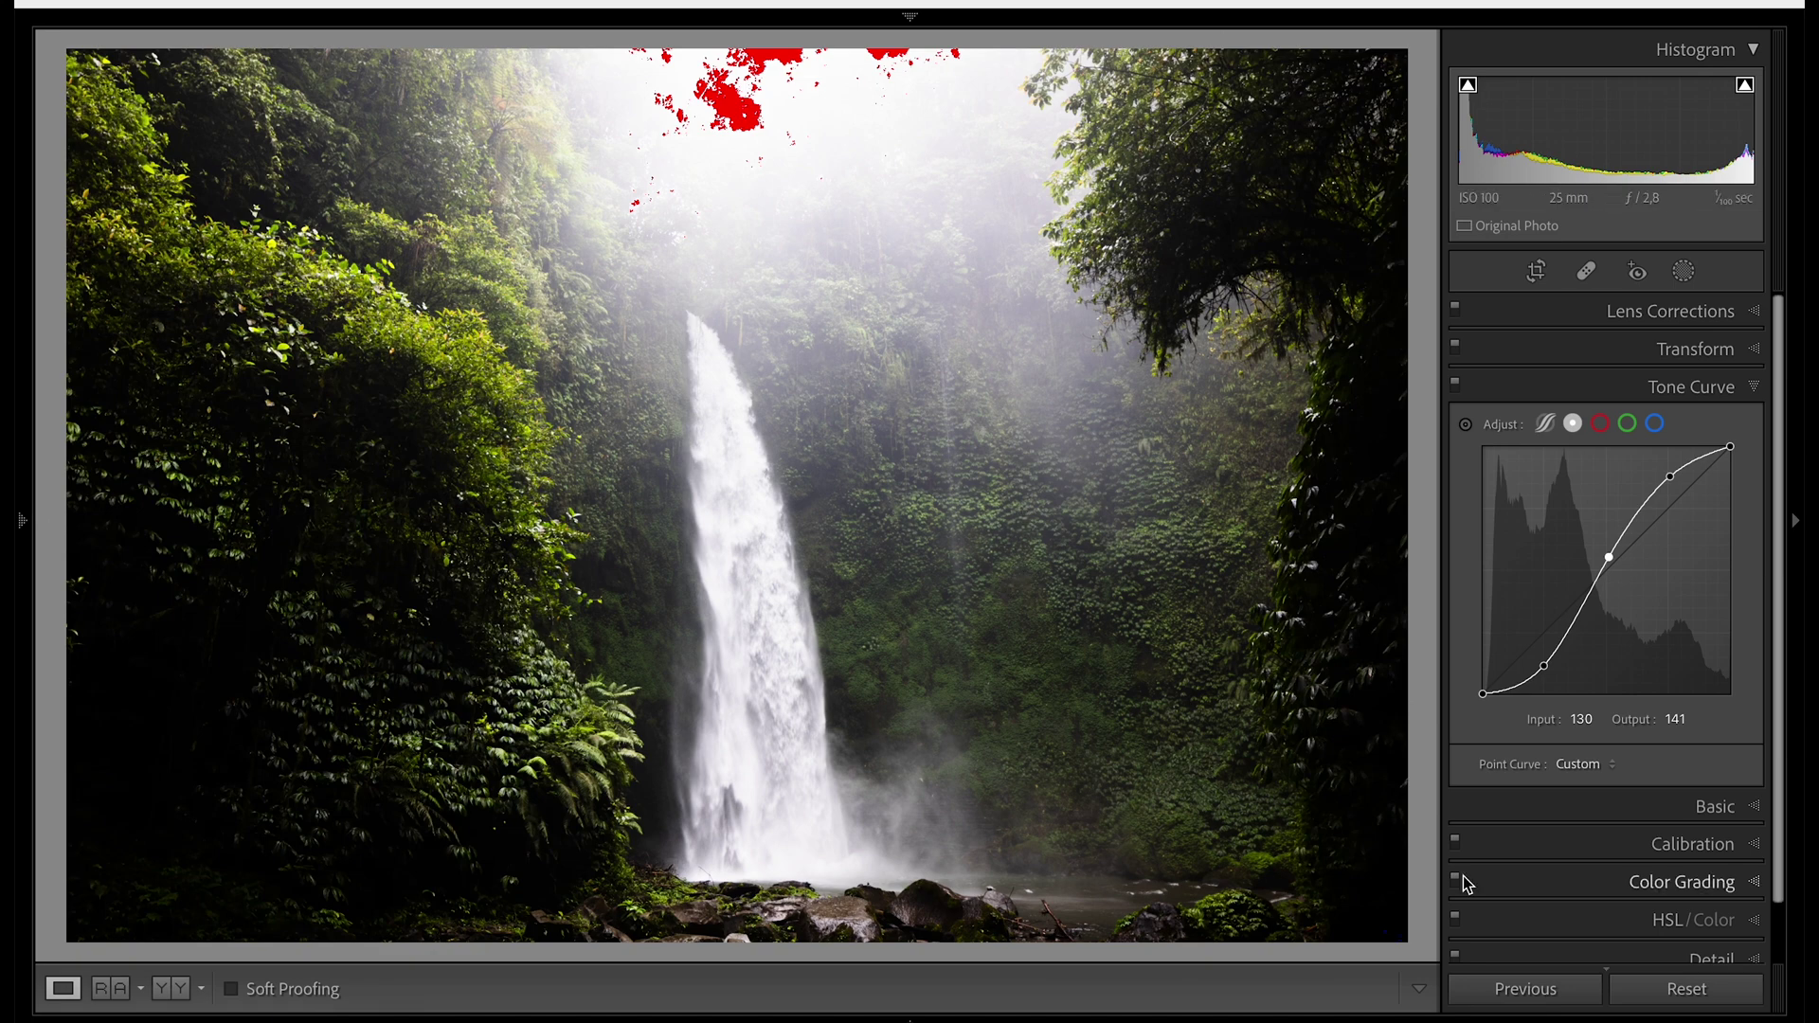
Set the basic Highlights to -54 and Shadows to +66, and compare the photo with and without the tone curve
click(1643, 814)
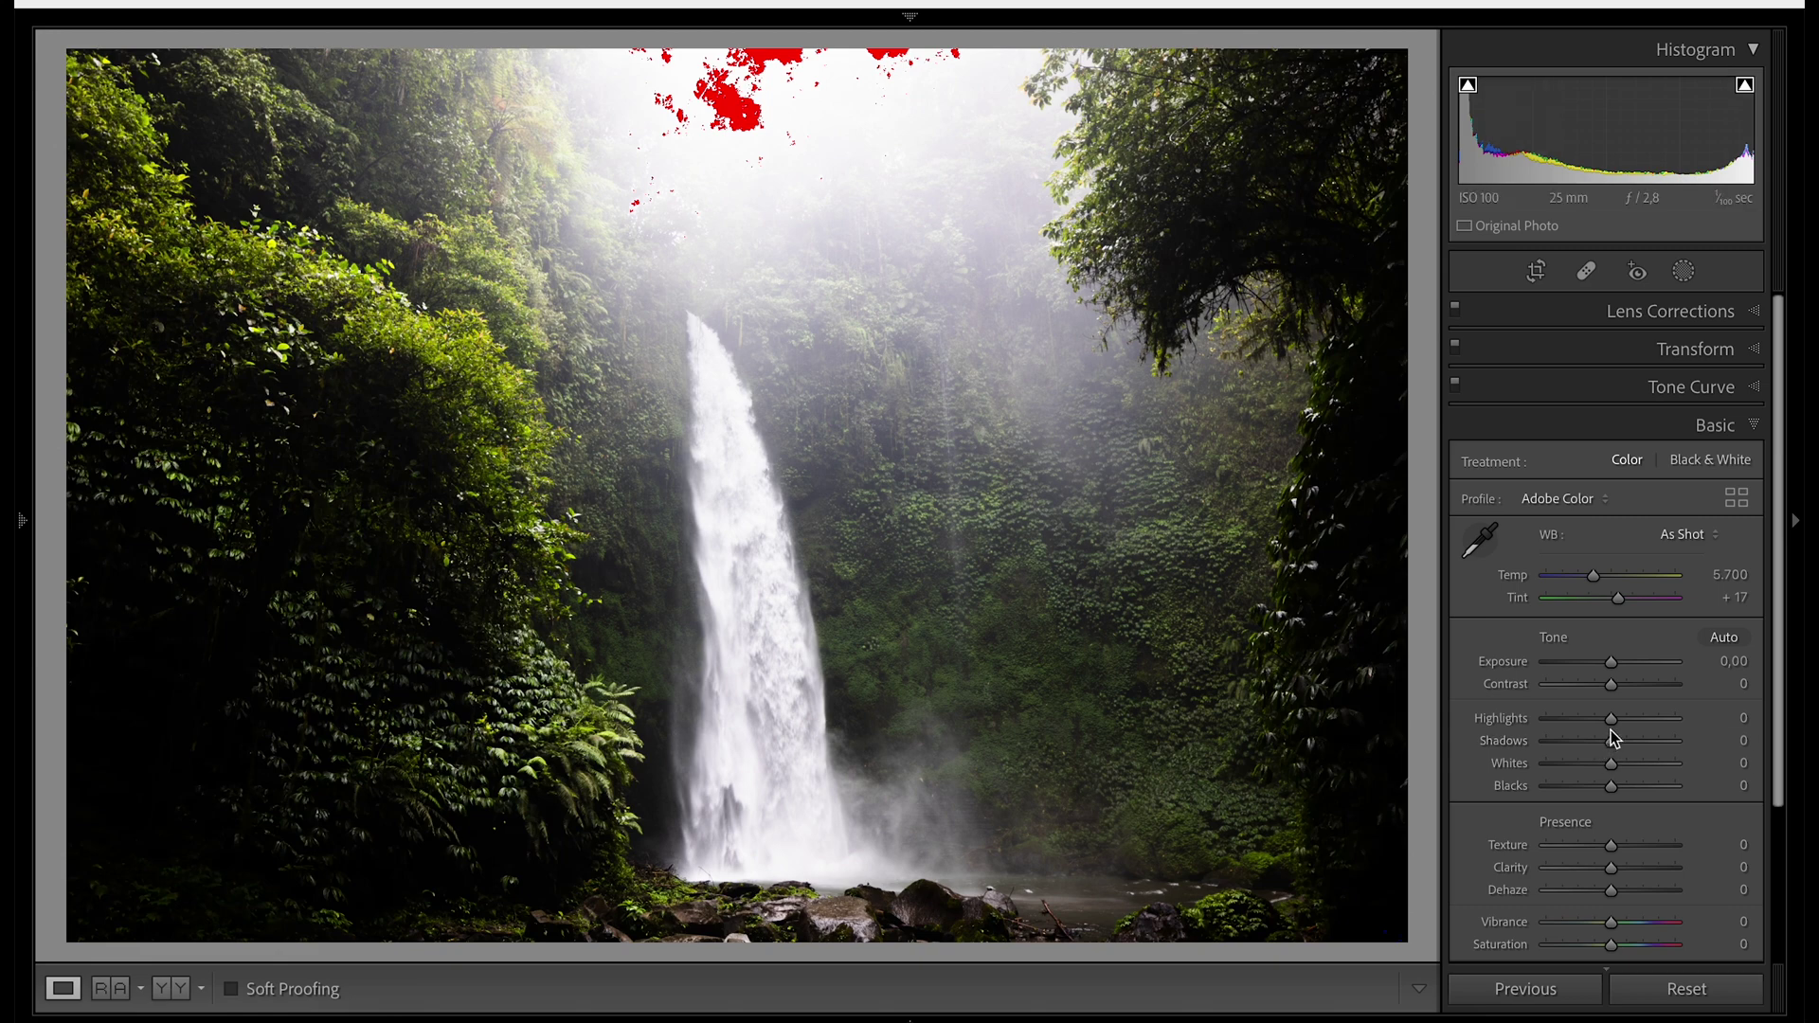
drag(1614, 722, 1579, 722)
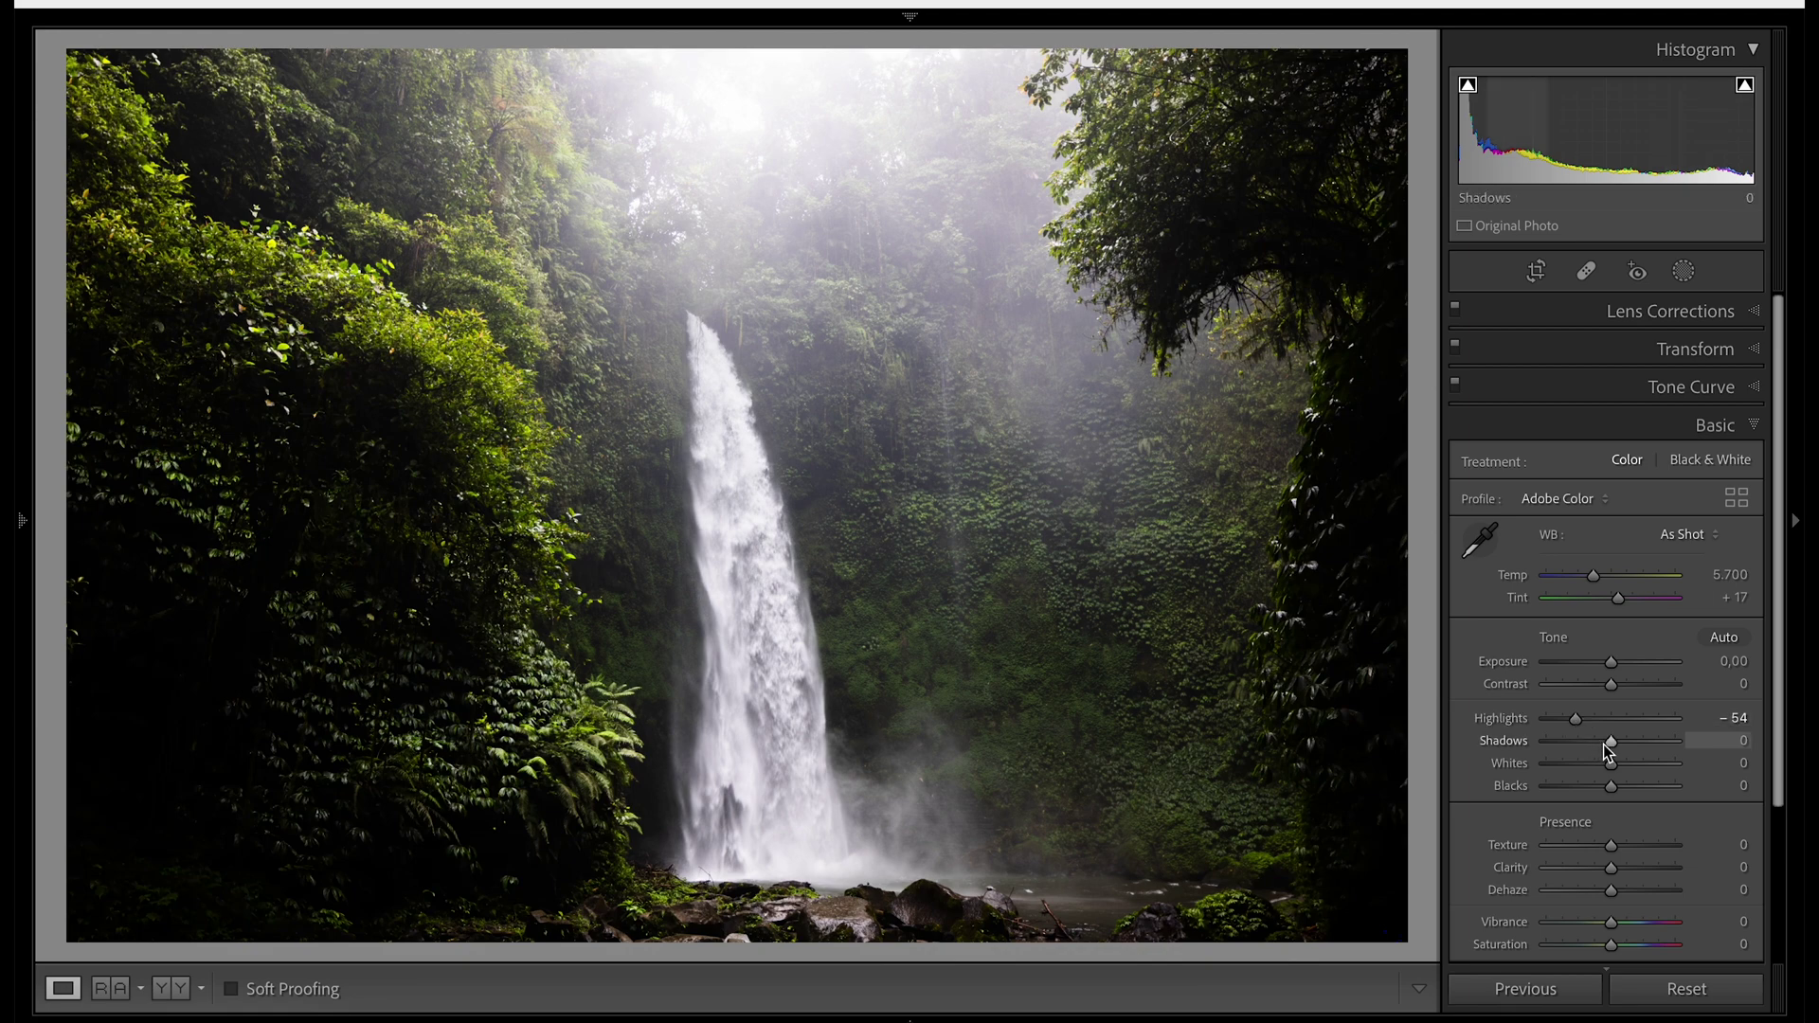
drag(1615, 743, 1659, 743)
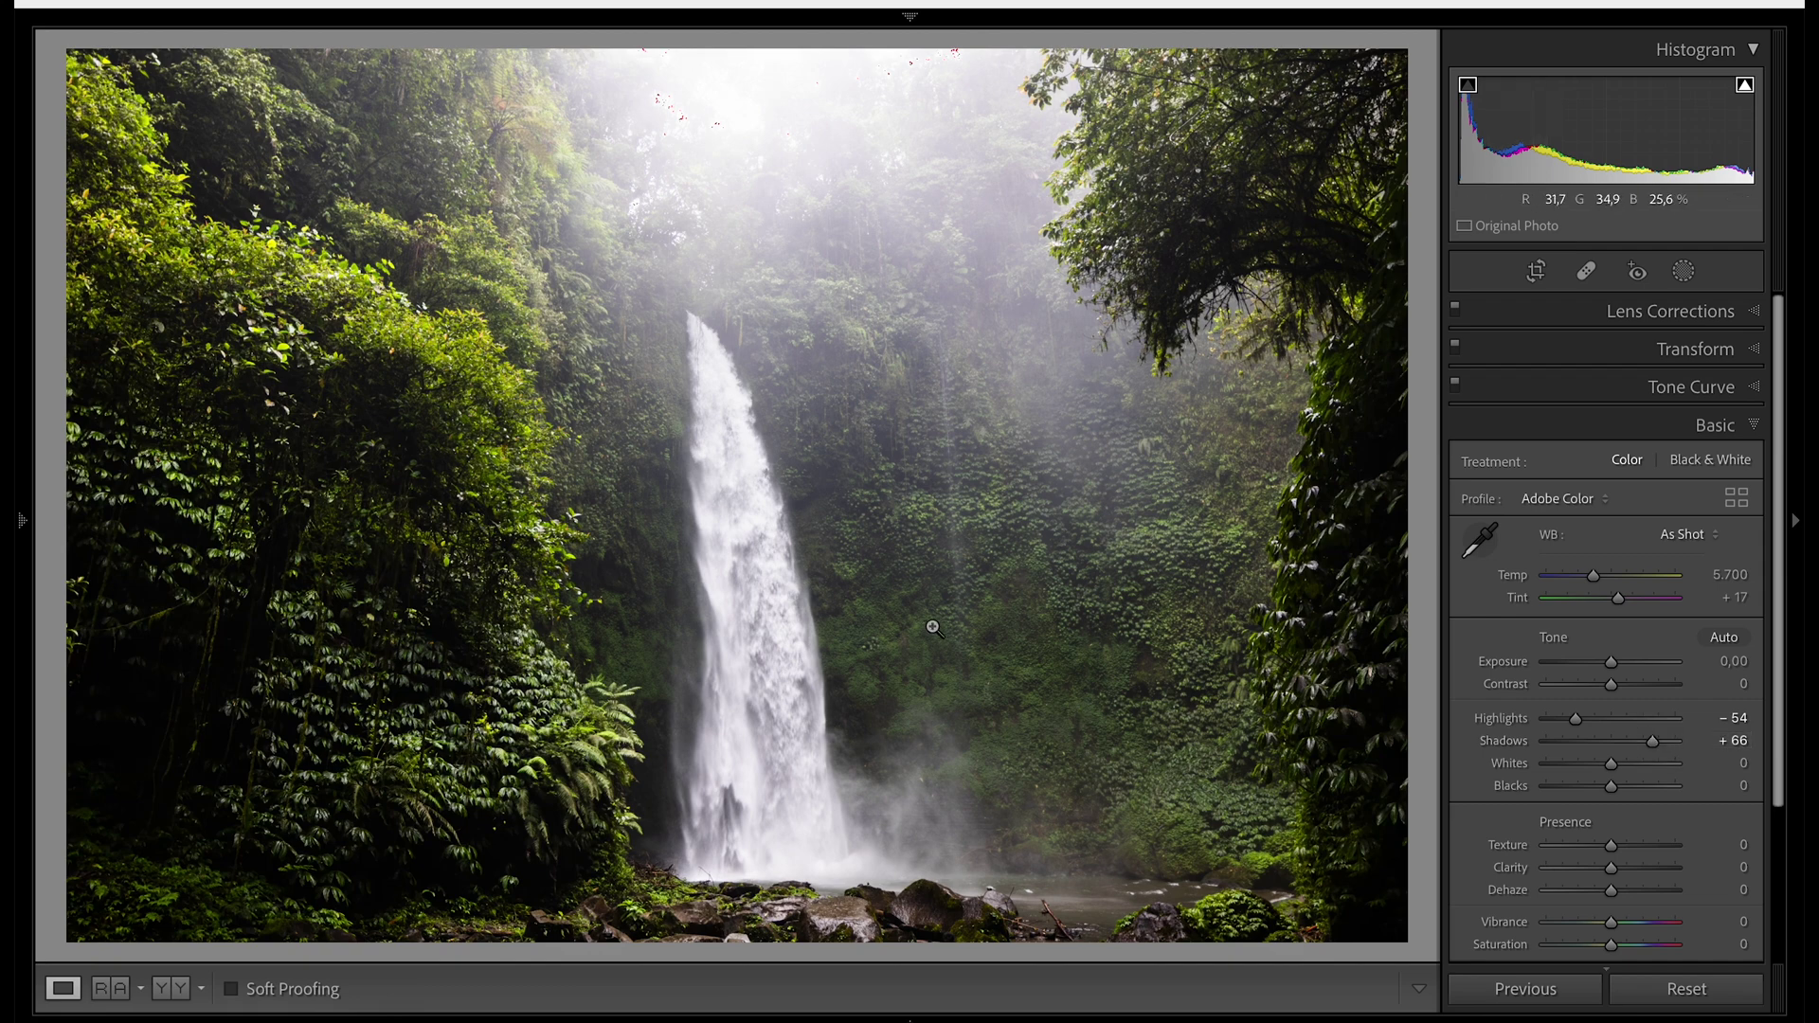
click(1457, 389)
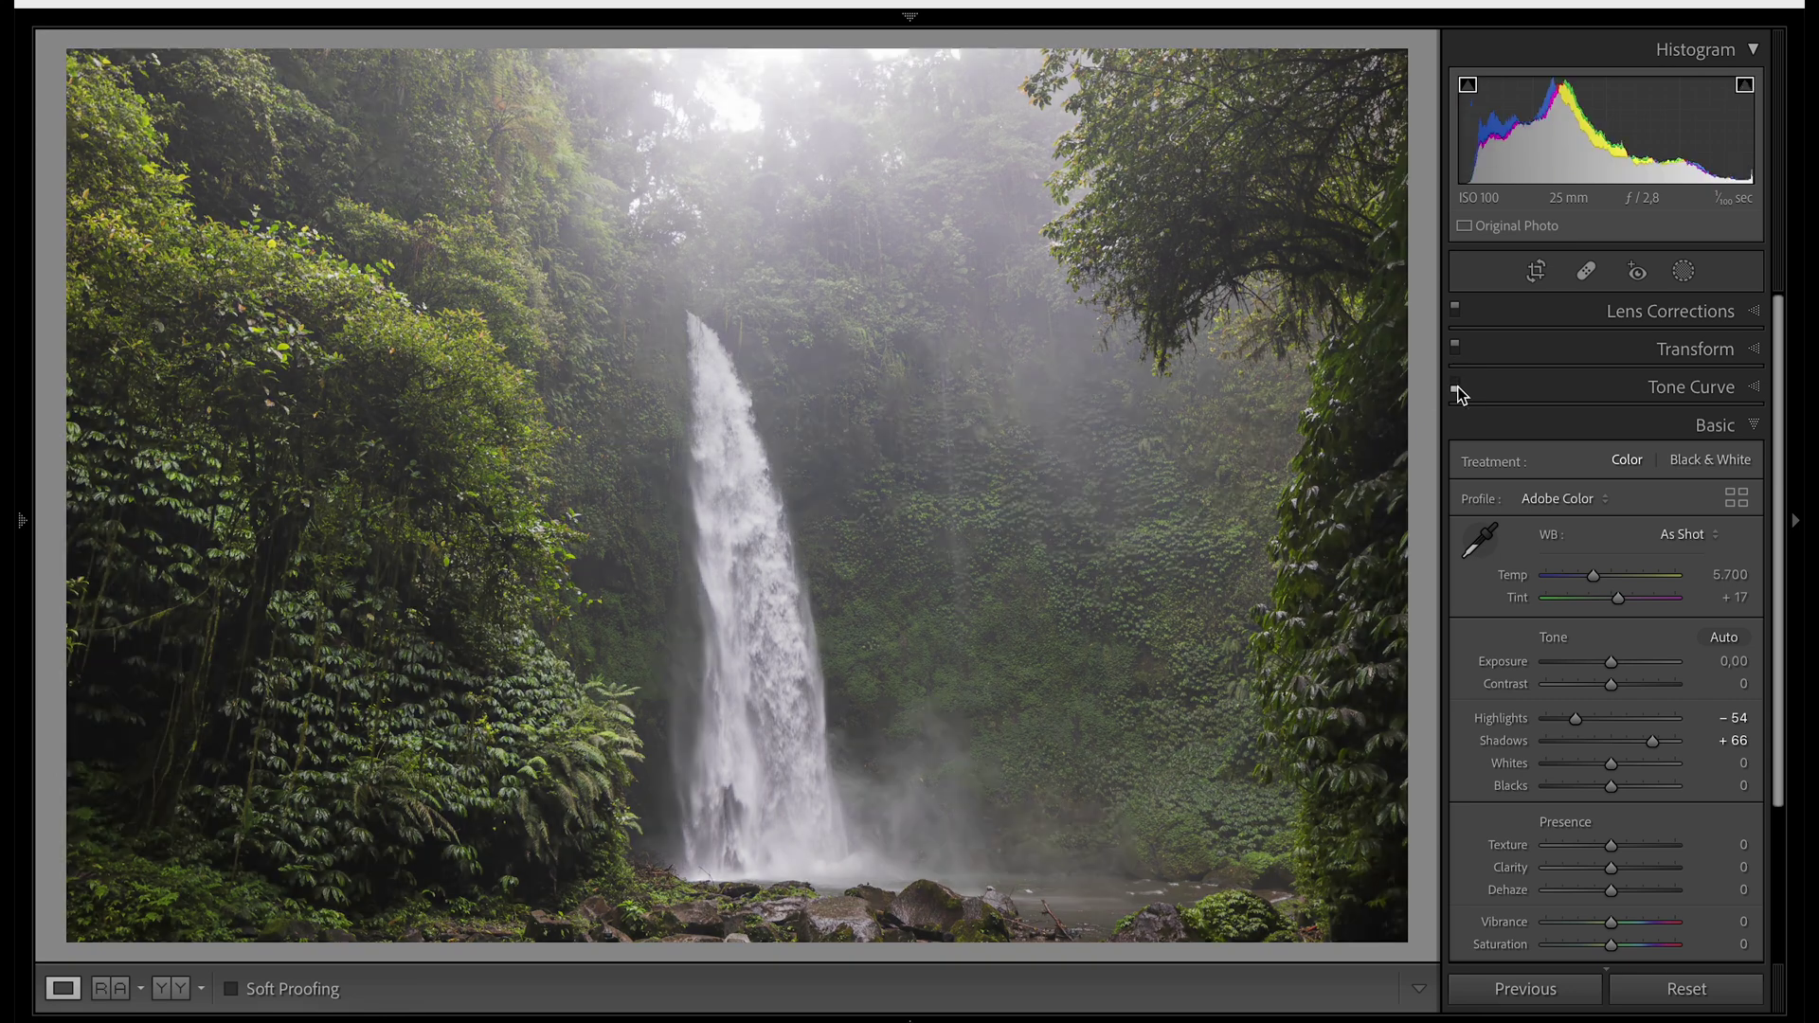
click(1457, 388)
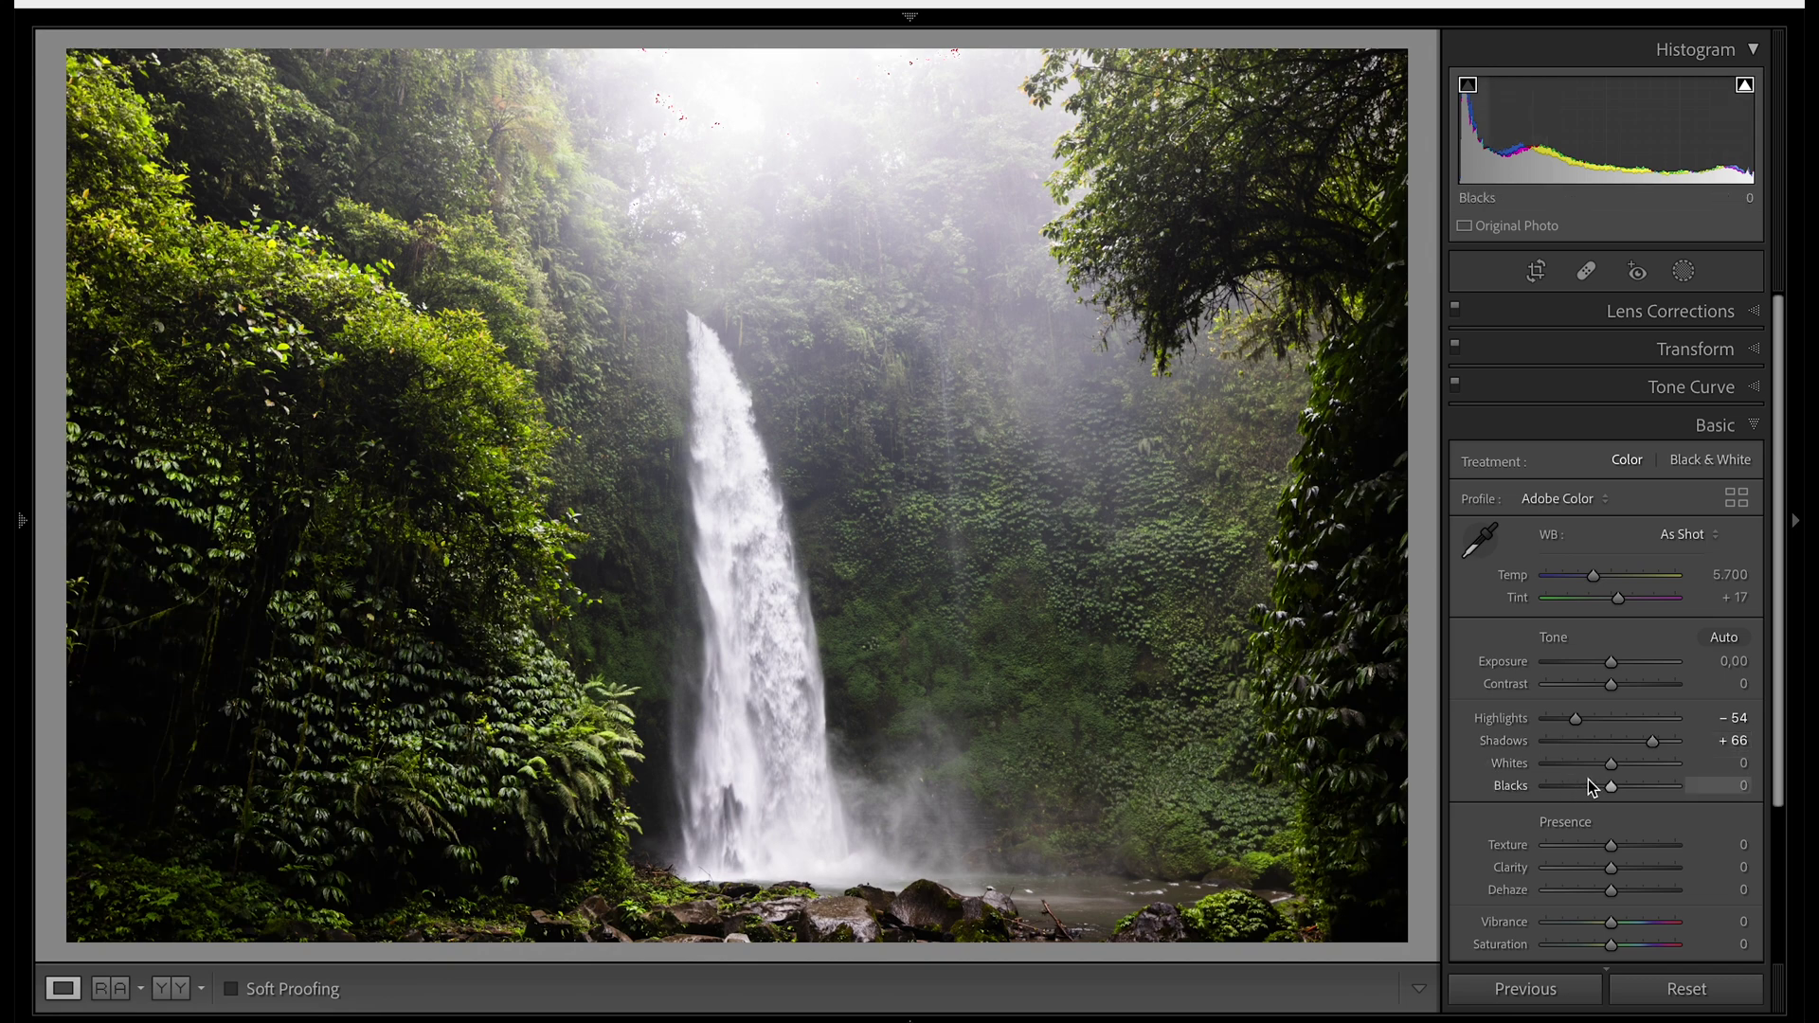
Lift the black point of the tone curve to fade the blacks
click(1645, 389)
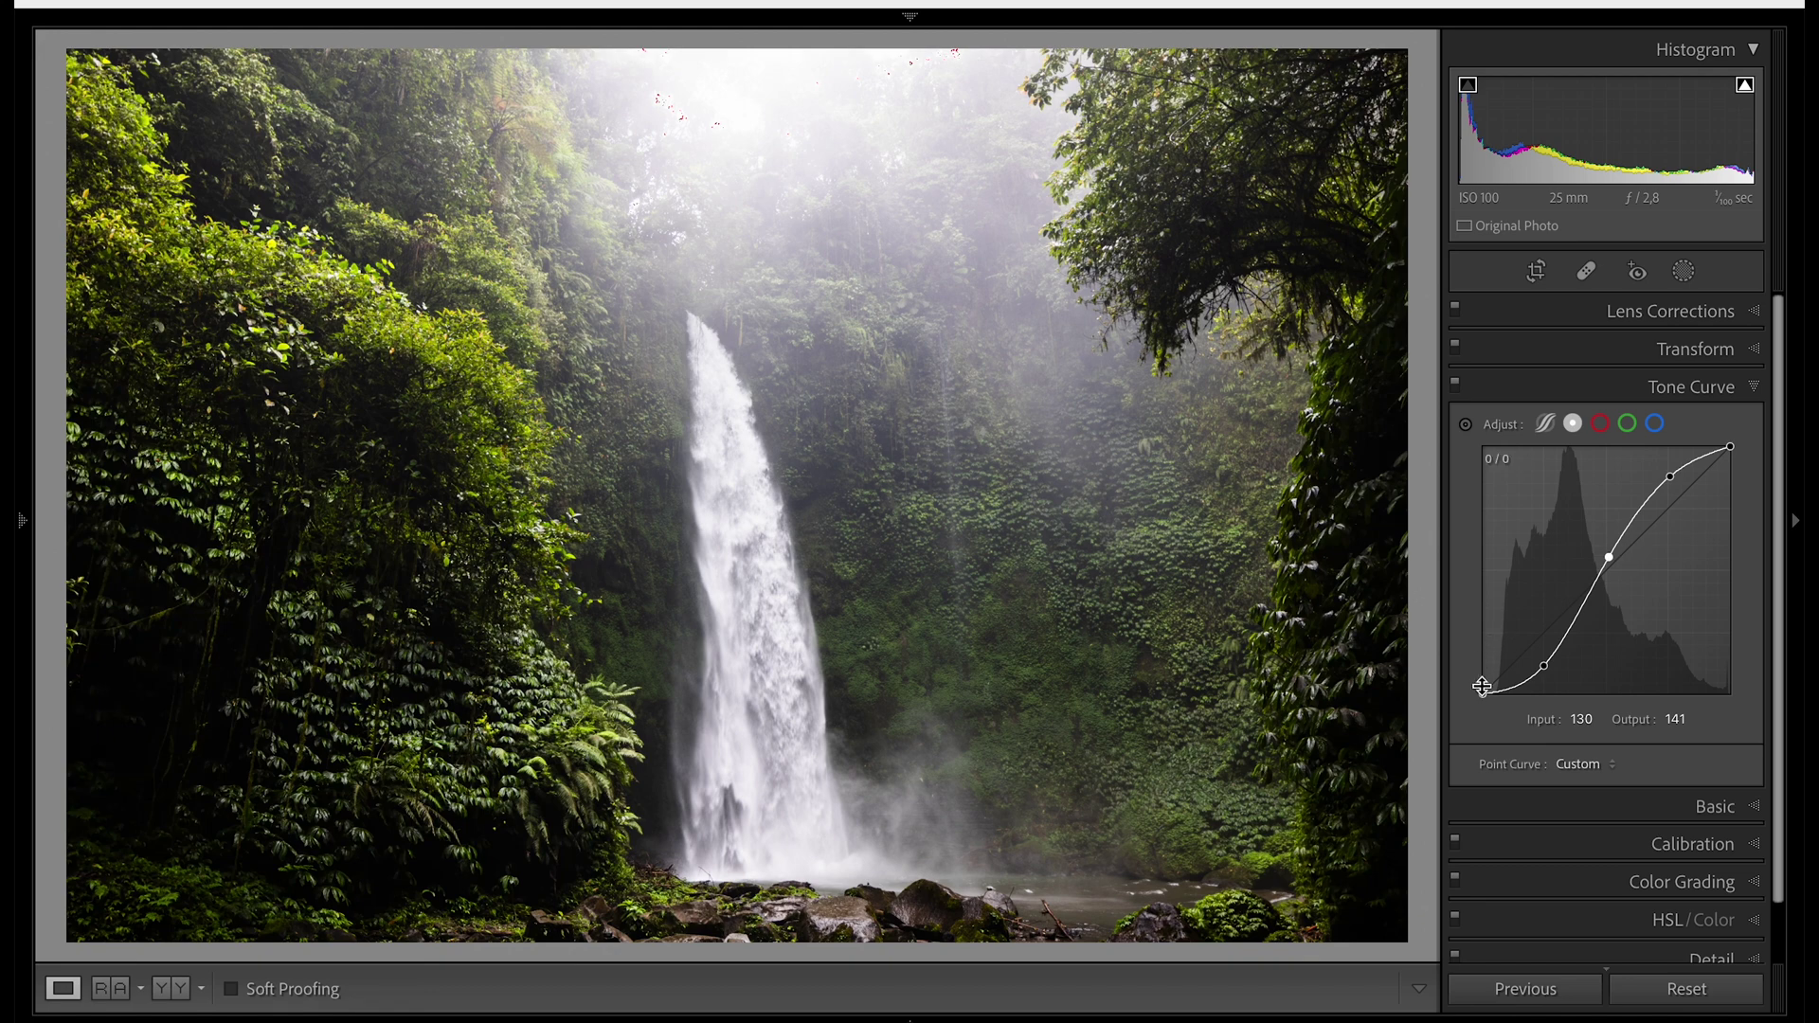
mouse_move(1482, 688)
mouse_down()
mouse_move(1459, 671)
mouse_move(1480, 669)
mouse_up()
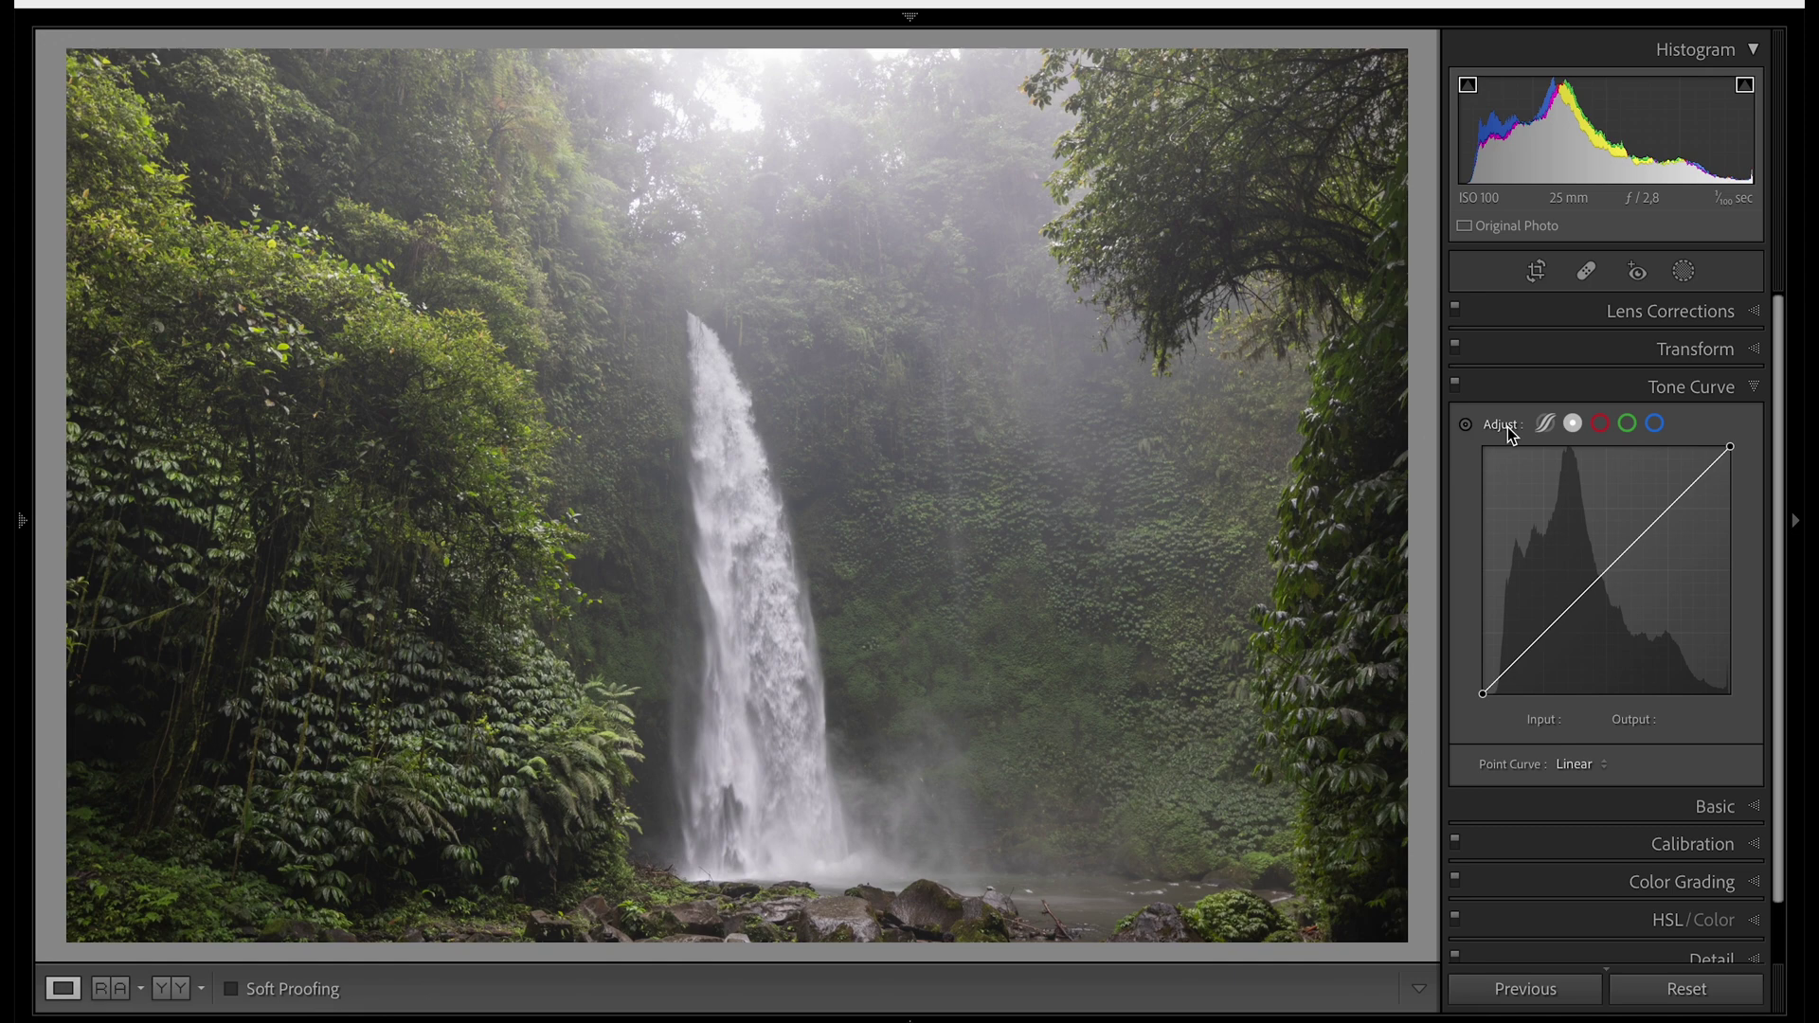
Build a small S-curve with a midtone point at 126, highlights at input 190, output 197 and shadows at input 66, output 58
click(1546, 632)
click(1604, 574)
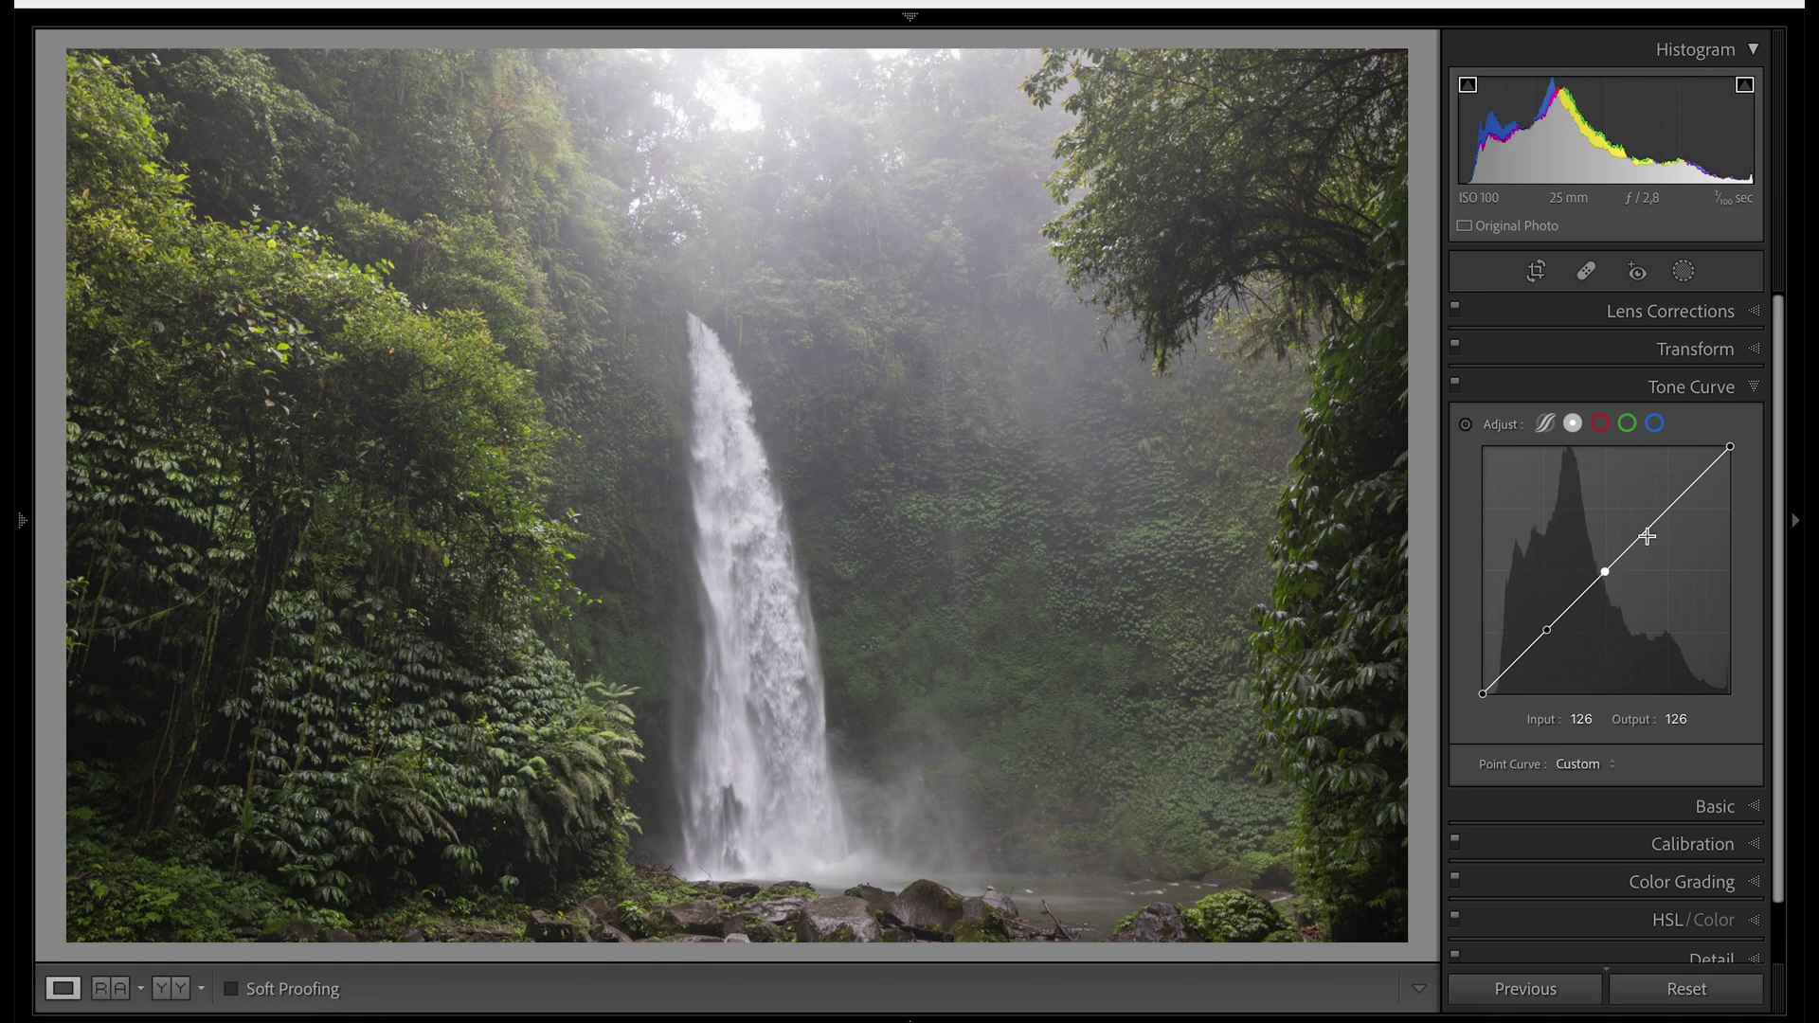
drag(1668, 513, 1669, 505)
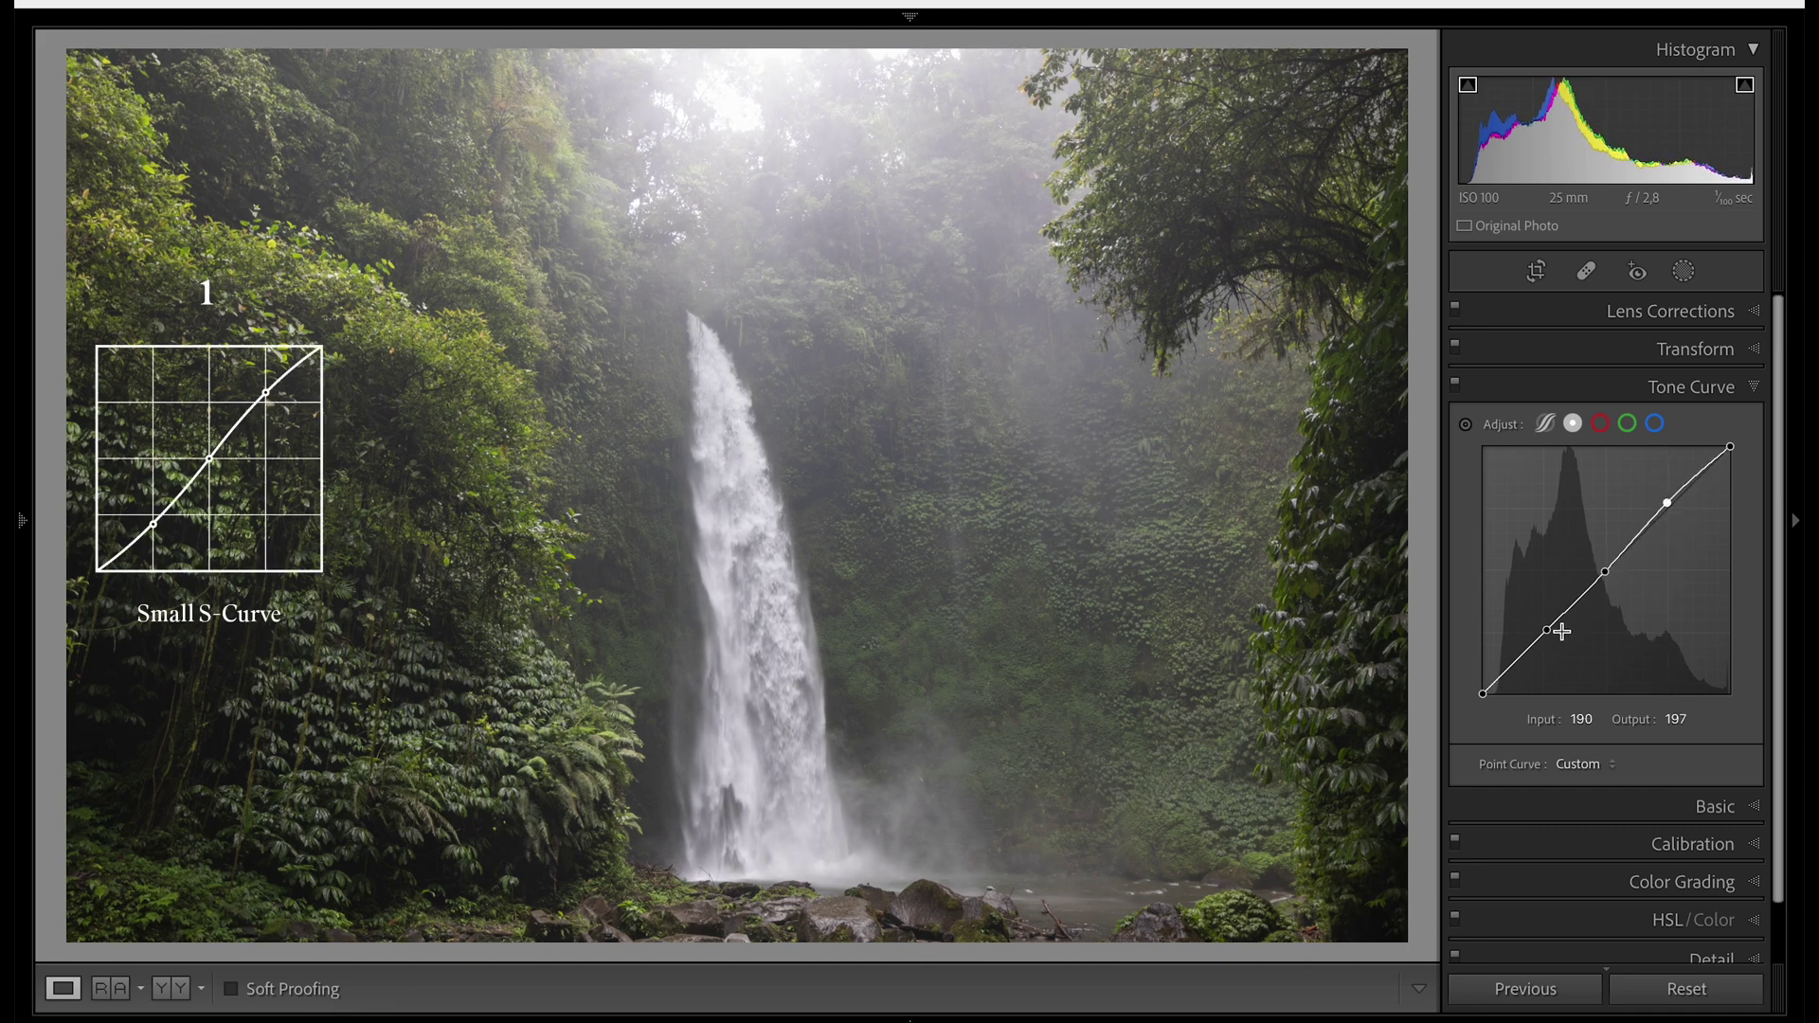
drag(1554, 637, 1547, 645)
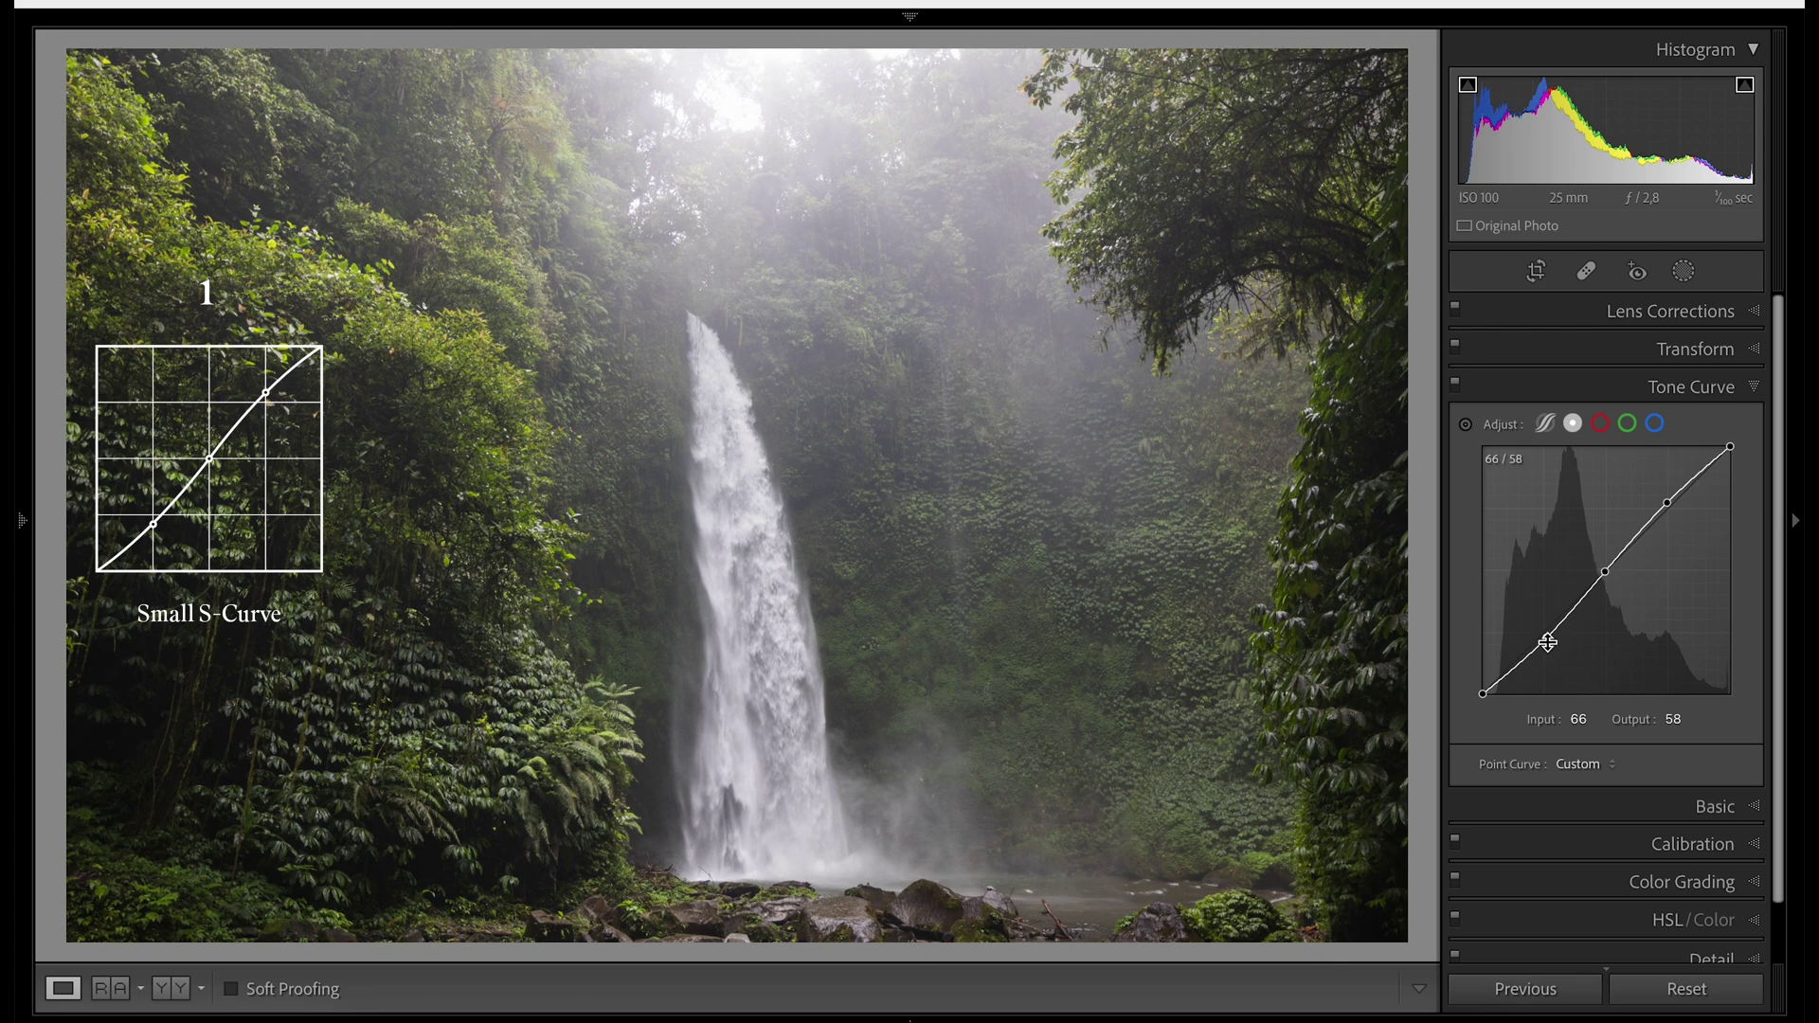
Steepen the curve to a medium and large S-curve, ending with shadows at input 67, output 32 and highlights at input 190, output 220
drag(1547, 639, 1548, 646)
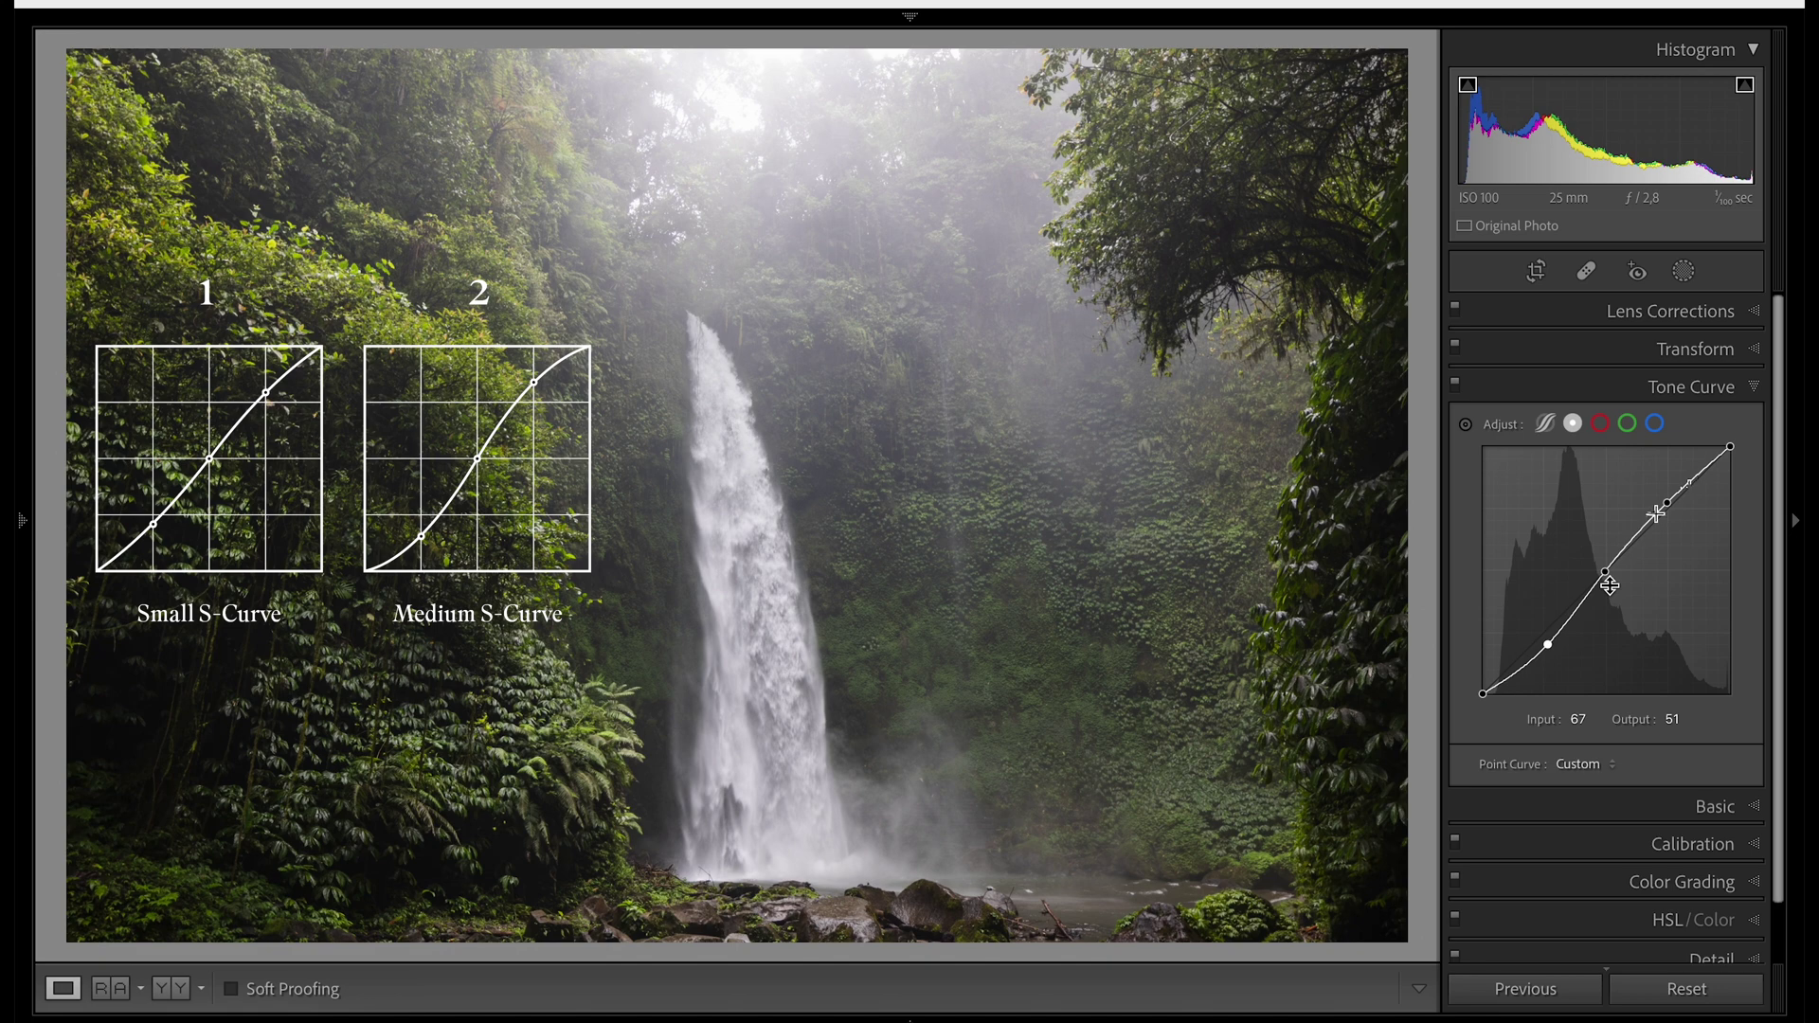
drag(1668, 503, 1668, 492)
drag(1548, 650, 1548, 663)
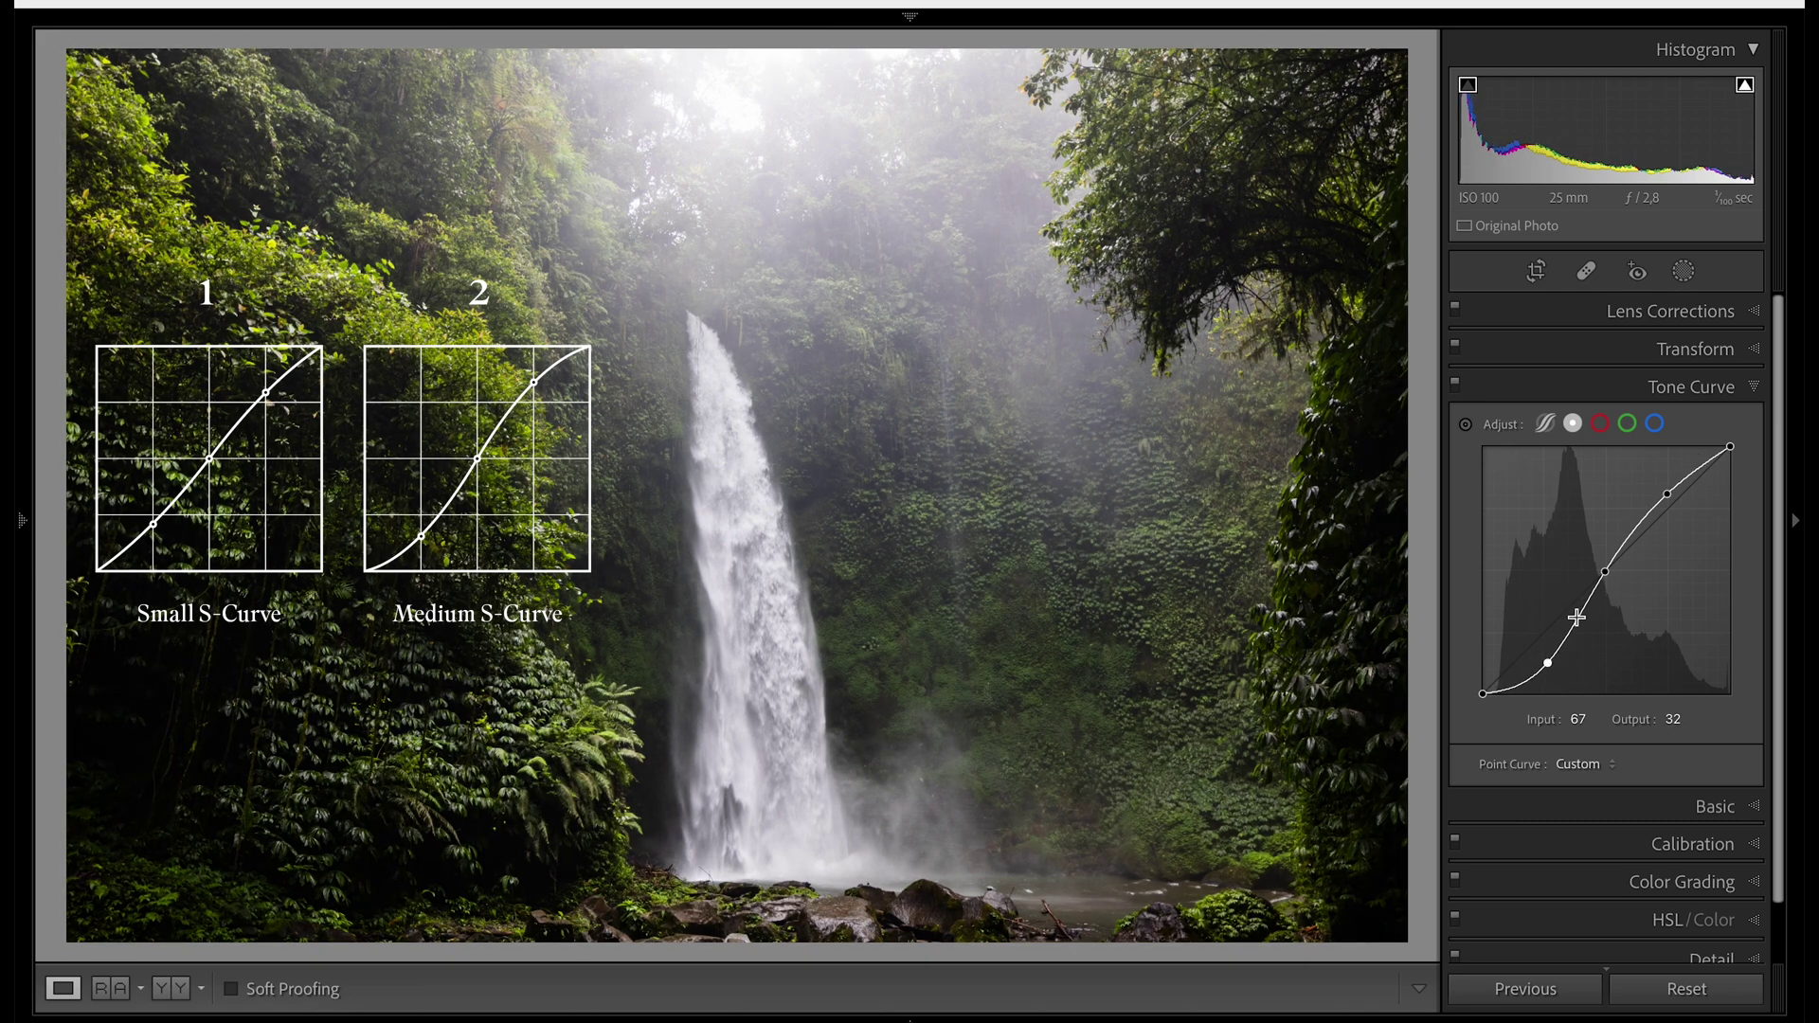
drag(1668, 494, 1670, 484)
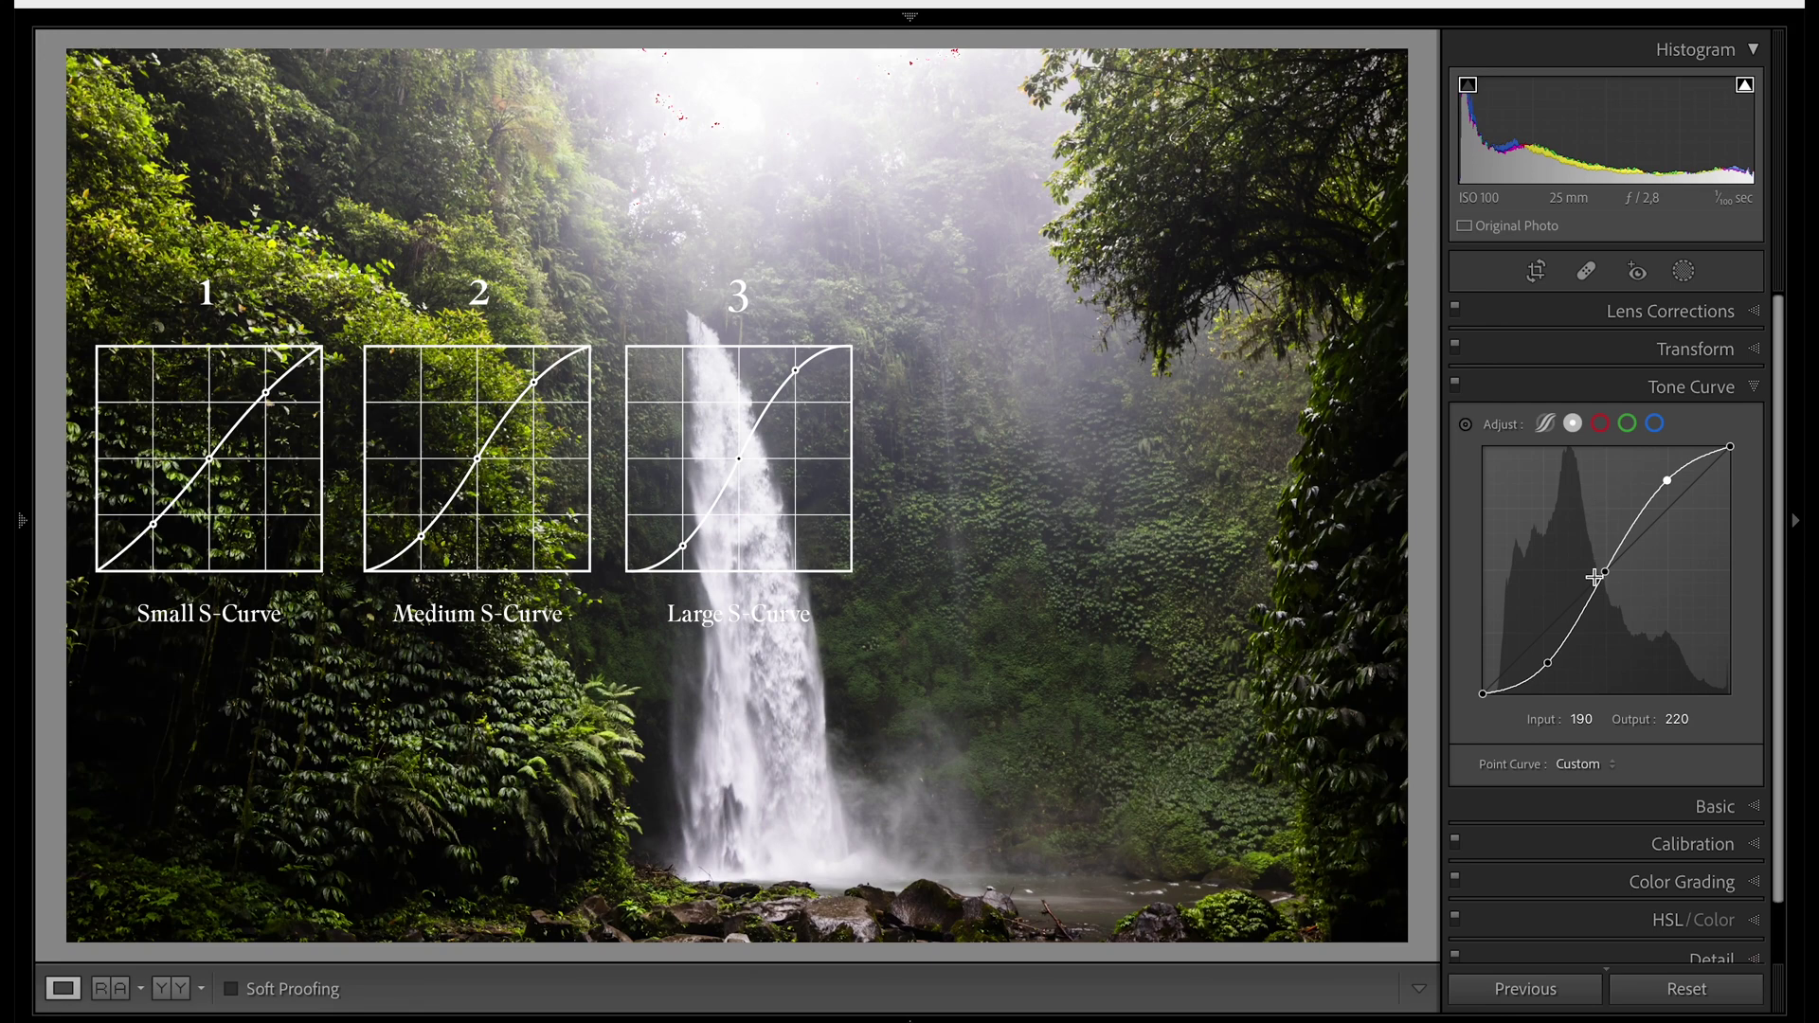
Raise the midtone point to input 130, output 149, and bring it back down to input 129, output 126
drag(1602, 573, 1608, 548)
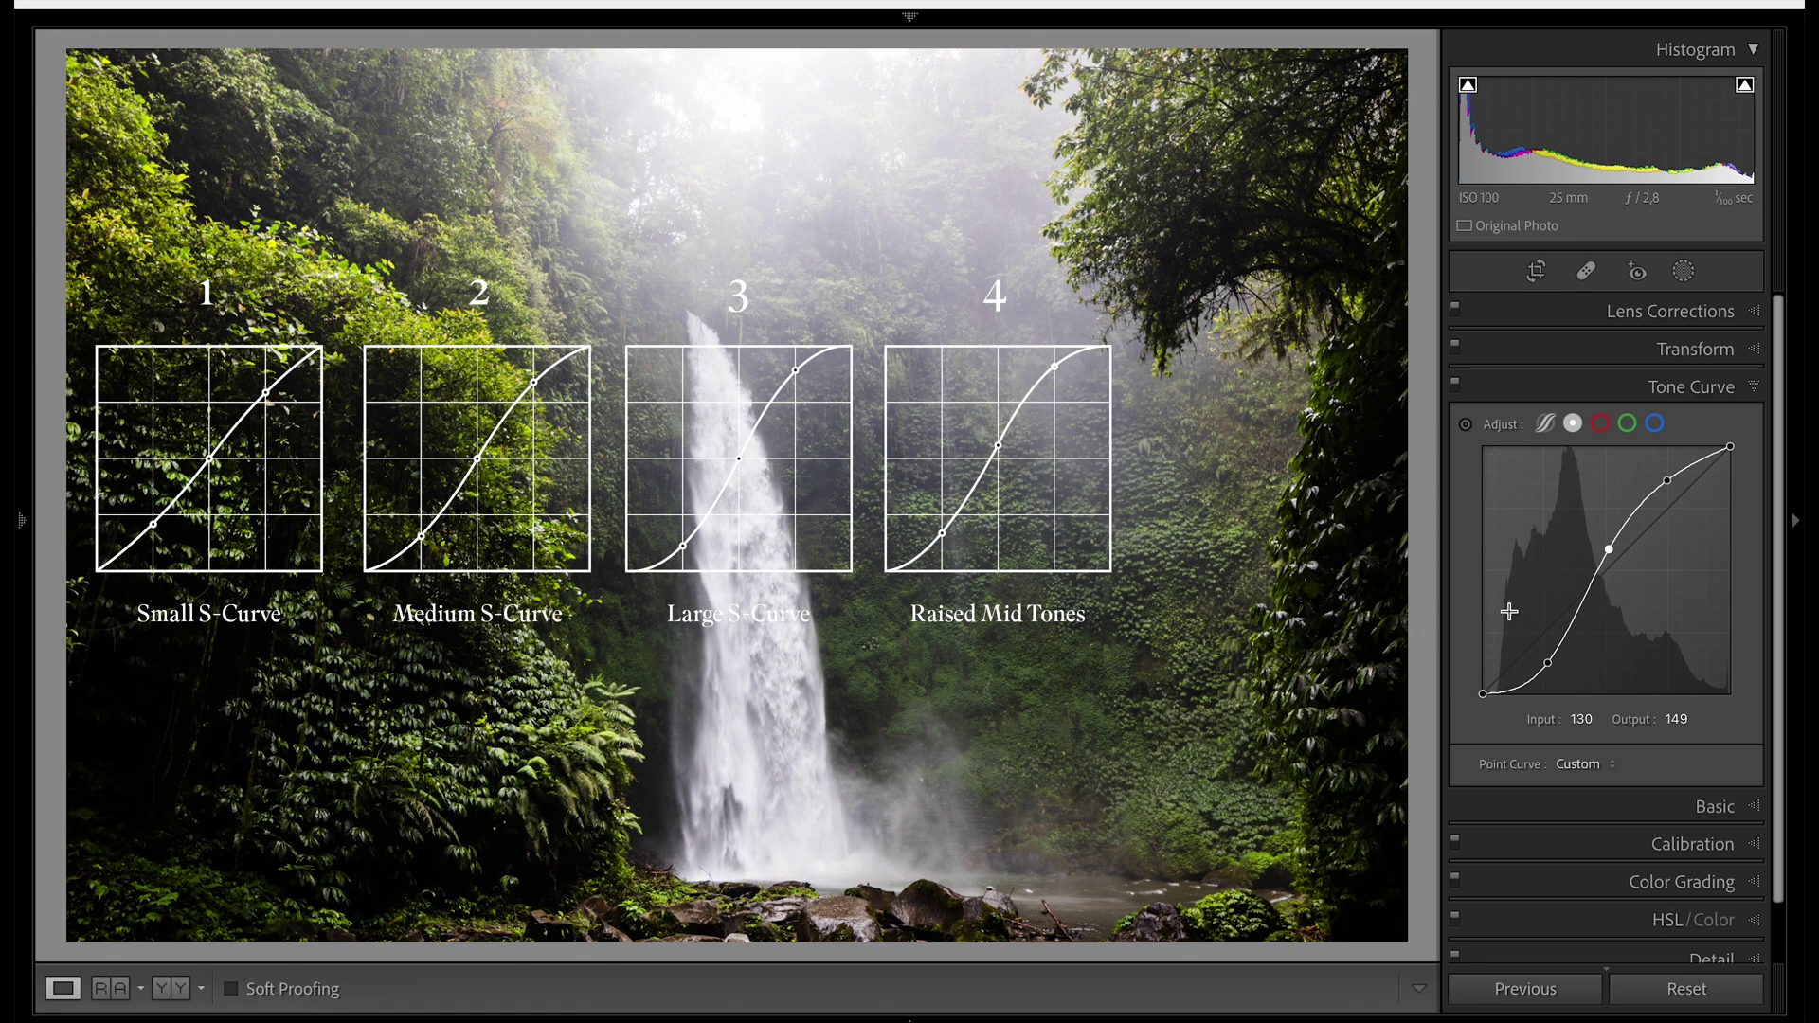
drag(1604, 557, 1609, 573)
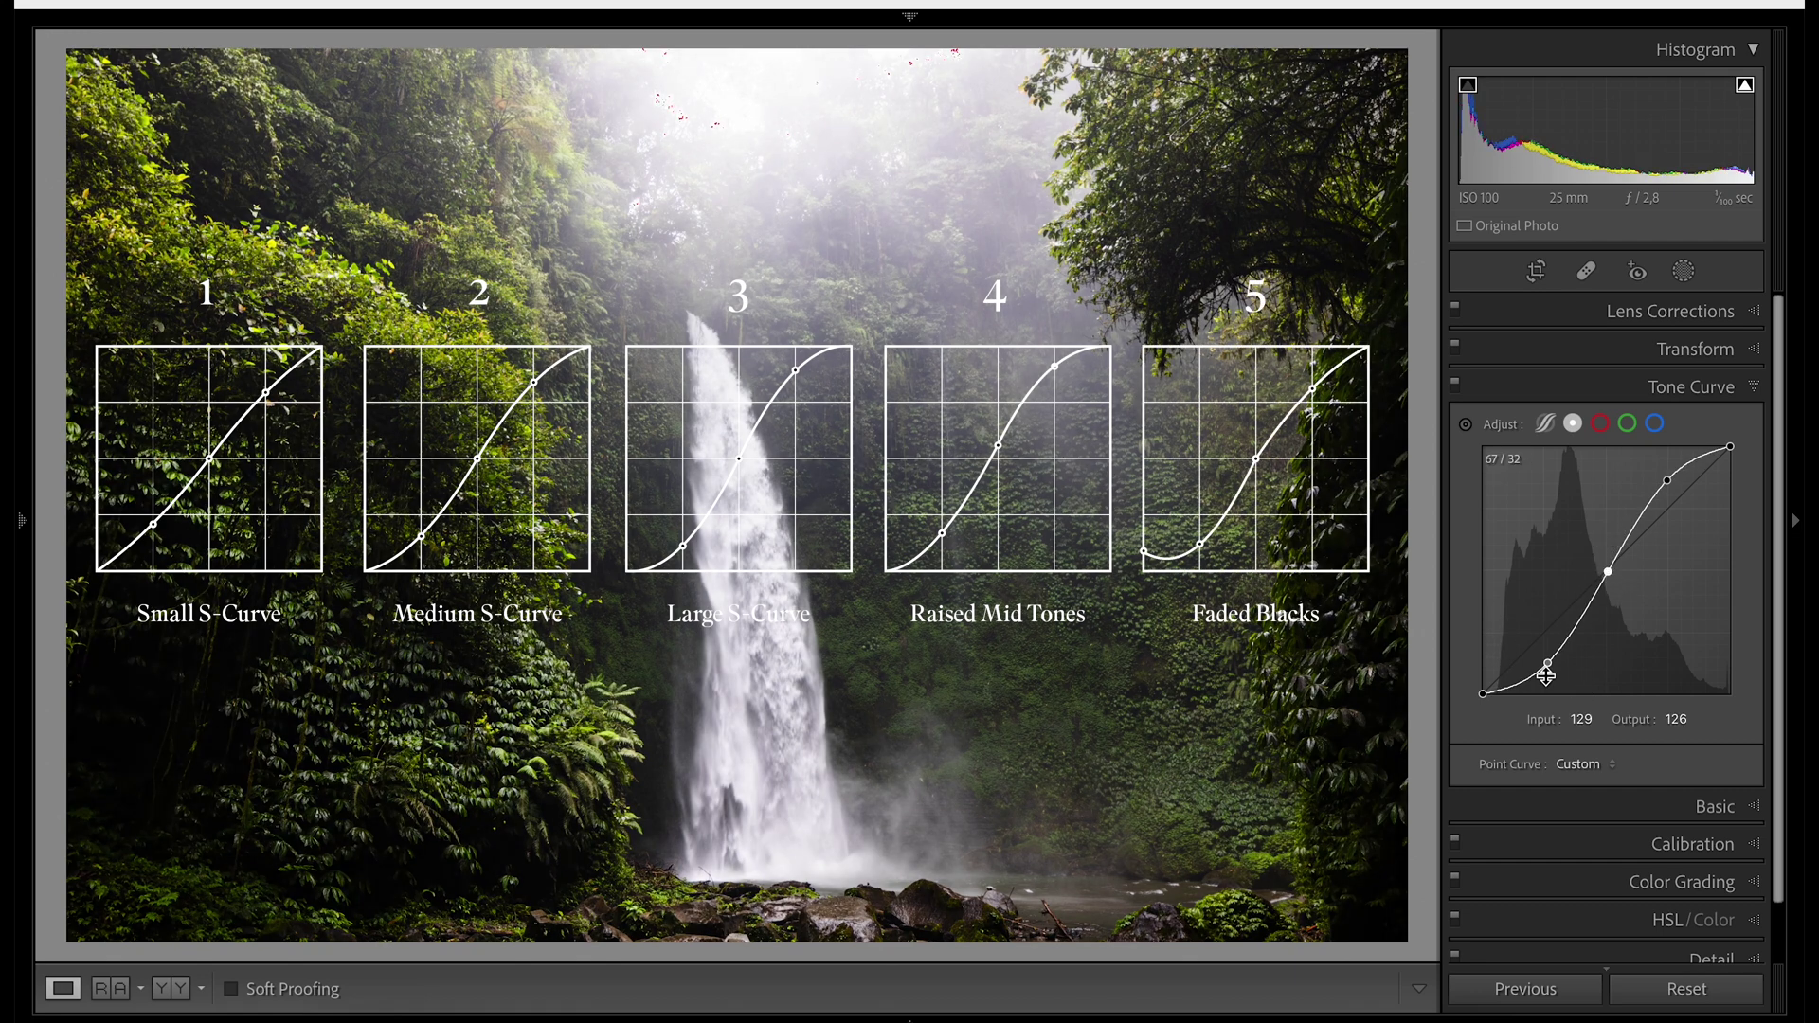
Fade the blacks by raising the curve's black point to input 0, output 36, and compare the photo with and without the curve
click(1484, 695)
drag(1485, 698, 1480, 667)
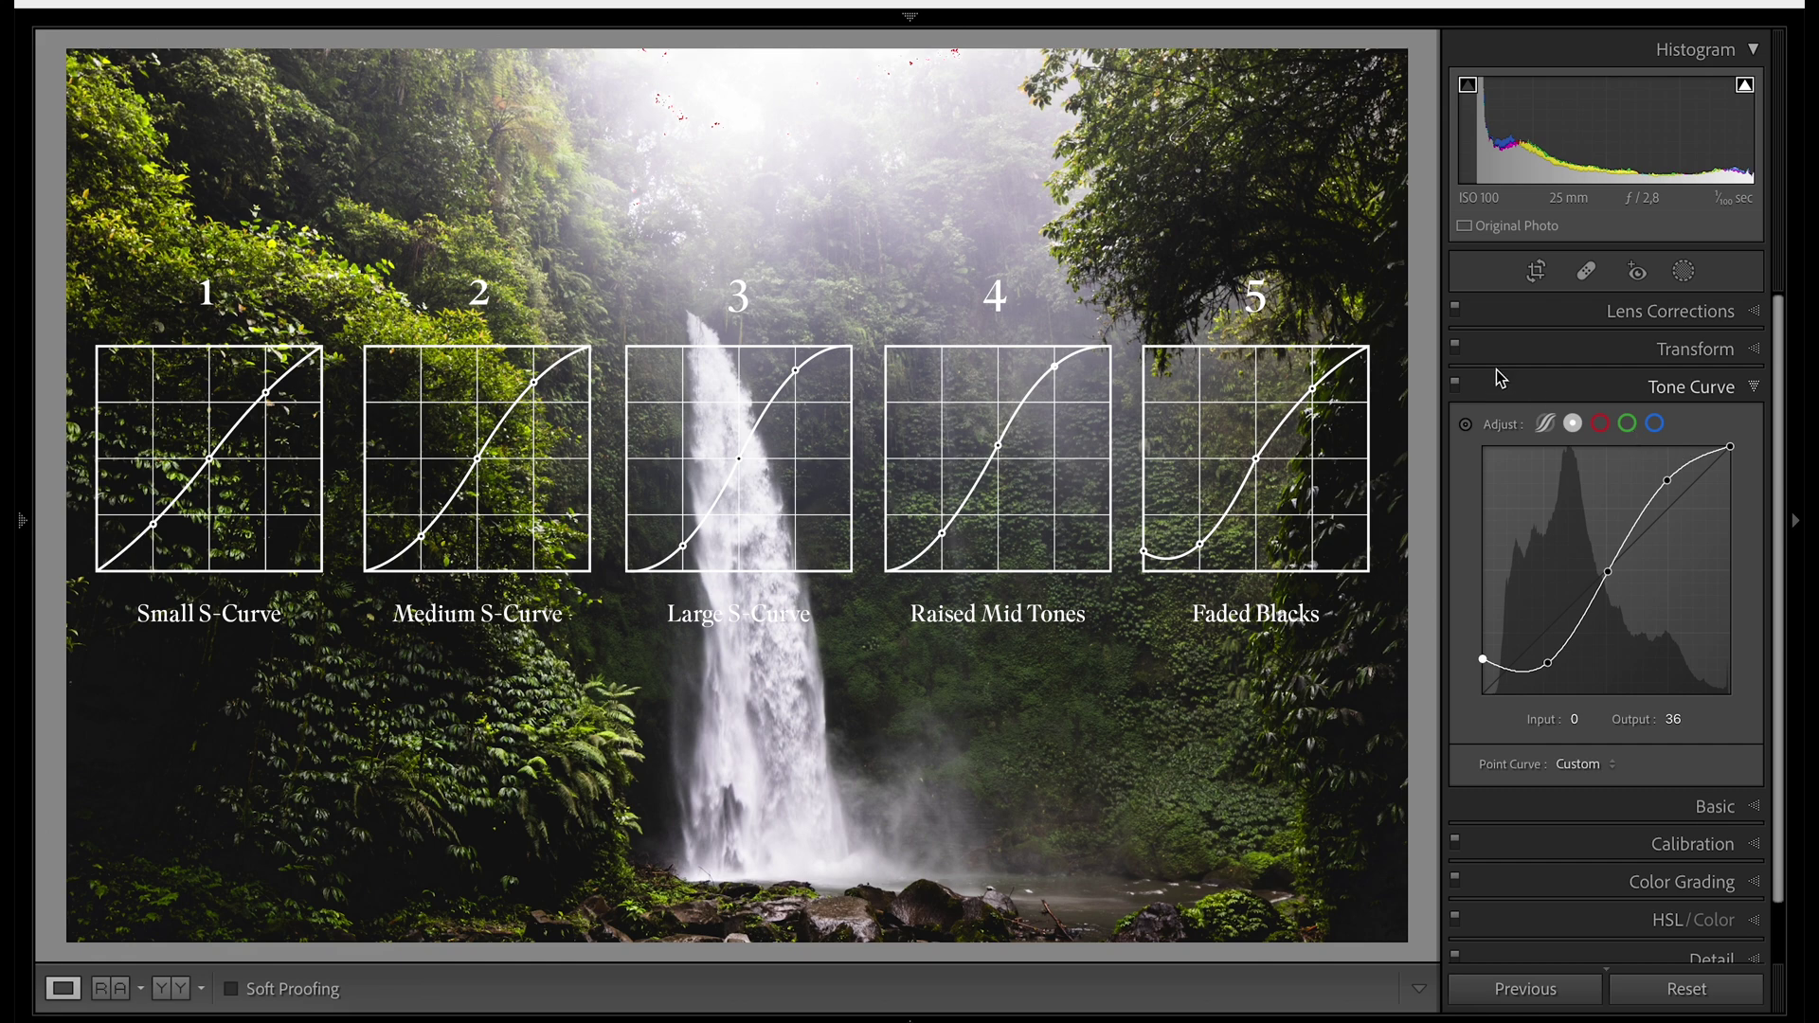
click(1456, 386)
click(1458, 388)
click(1457, 387)
click(1457, 385)
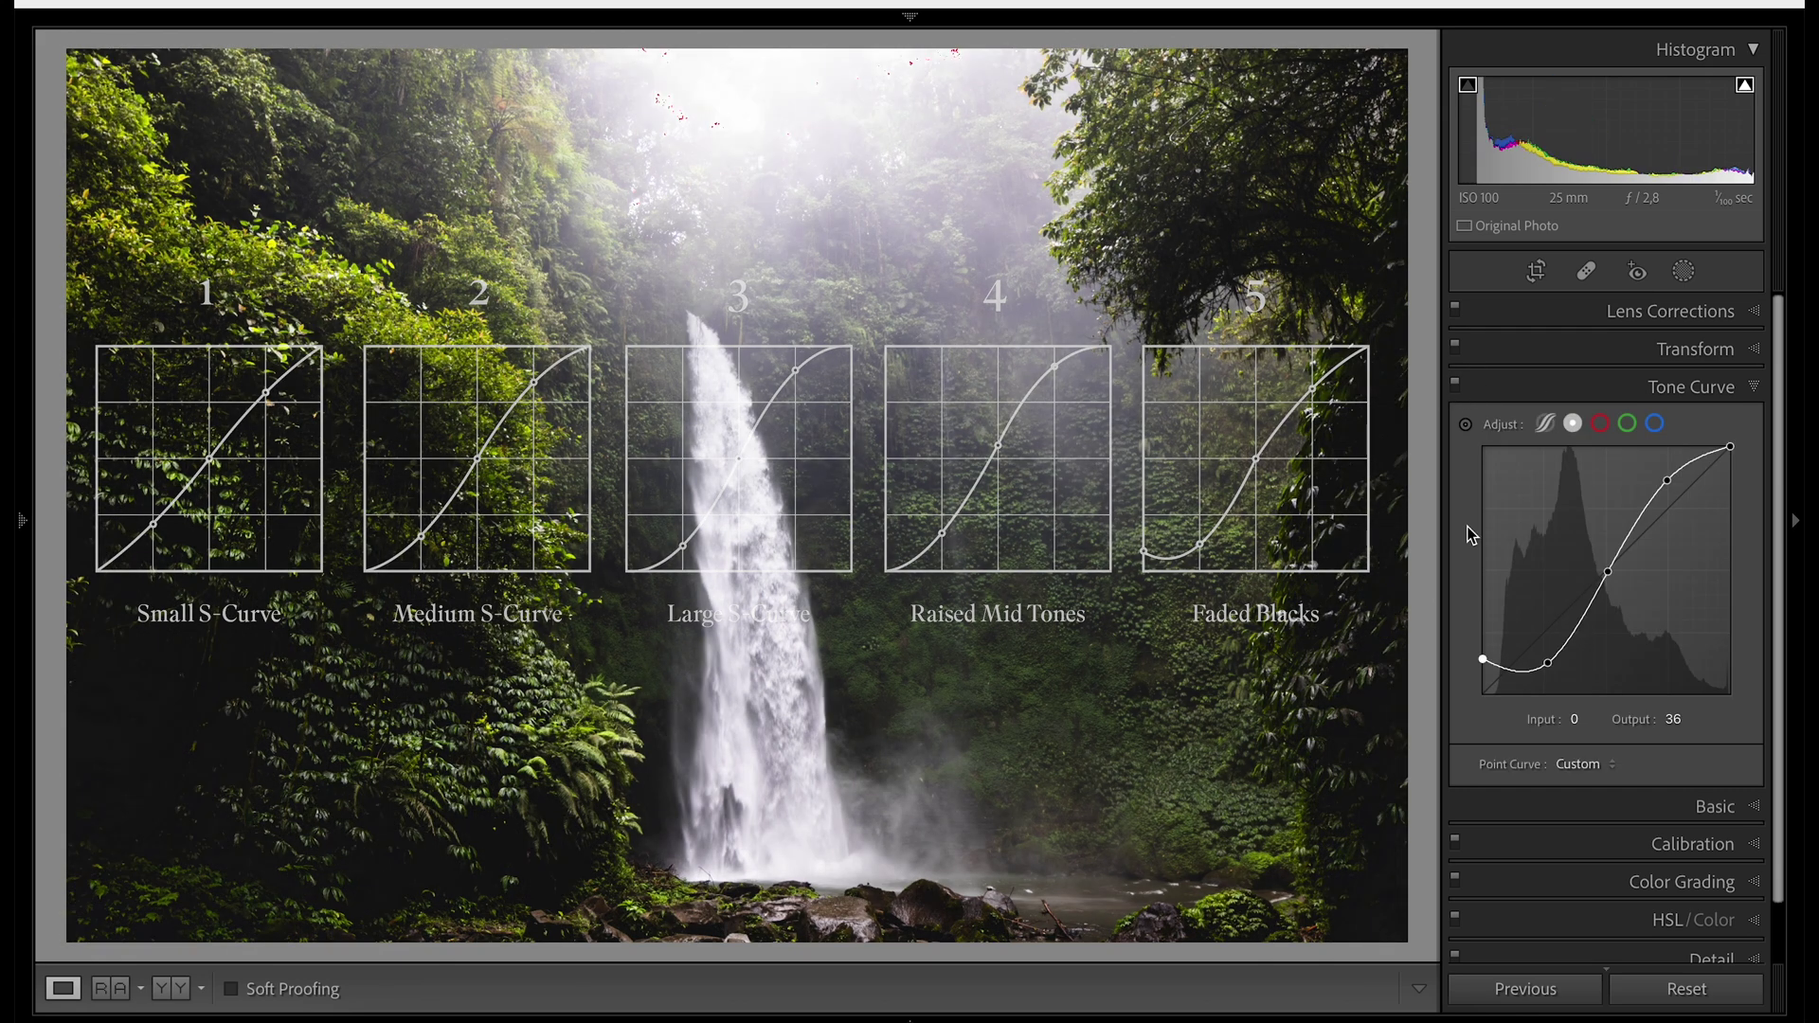
Reset the tone curve and shape a medium S-curve with midtones at 127, raised highlights and shadows at input 64, output 45, comparing before and after
double_click(1508, 429)
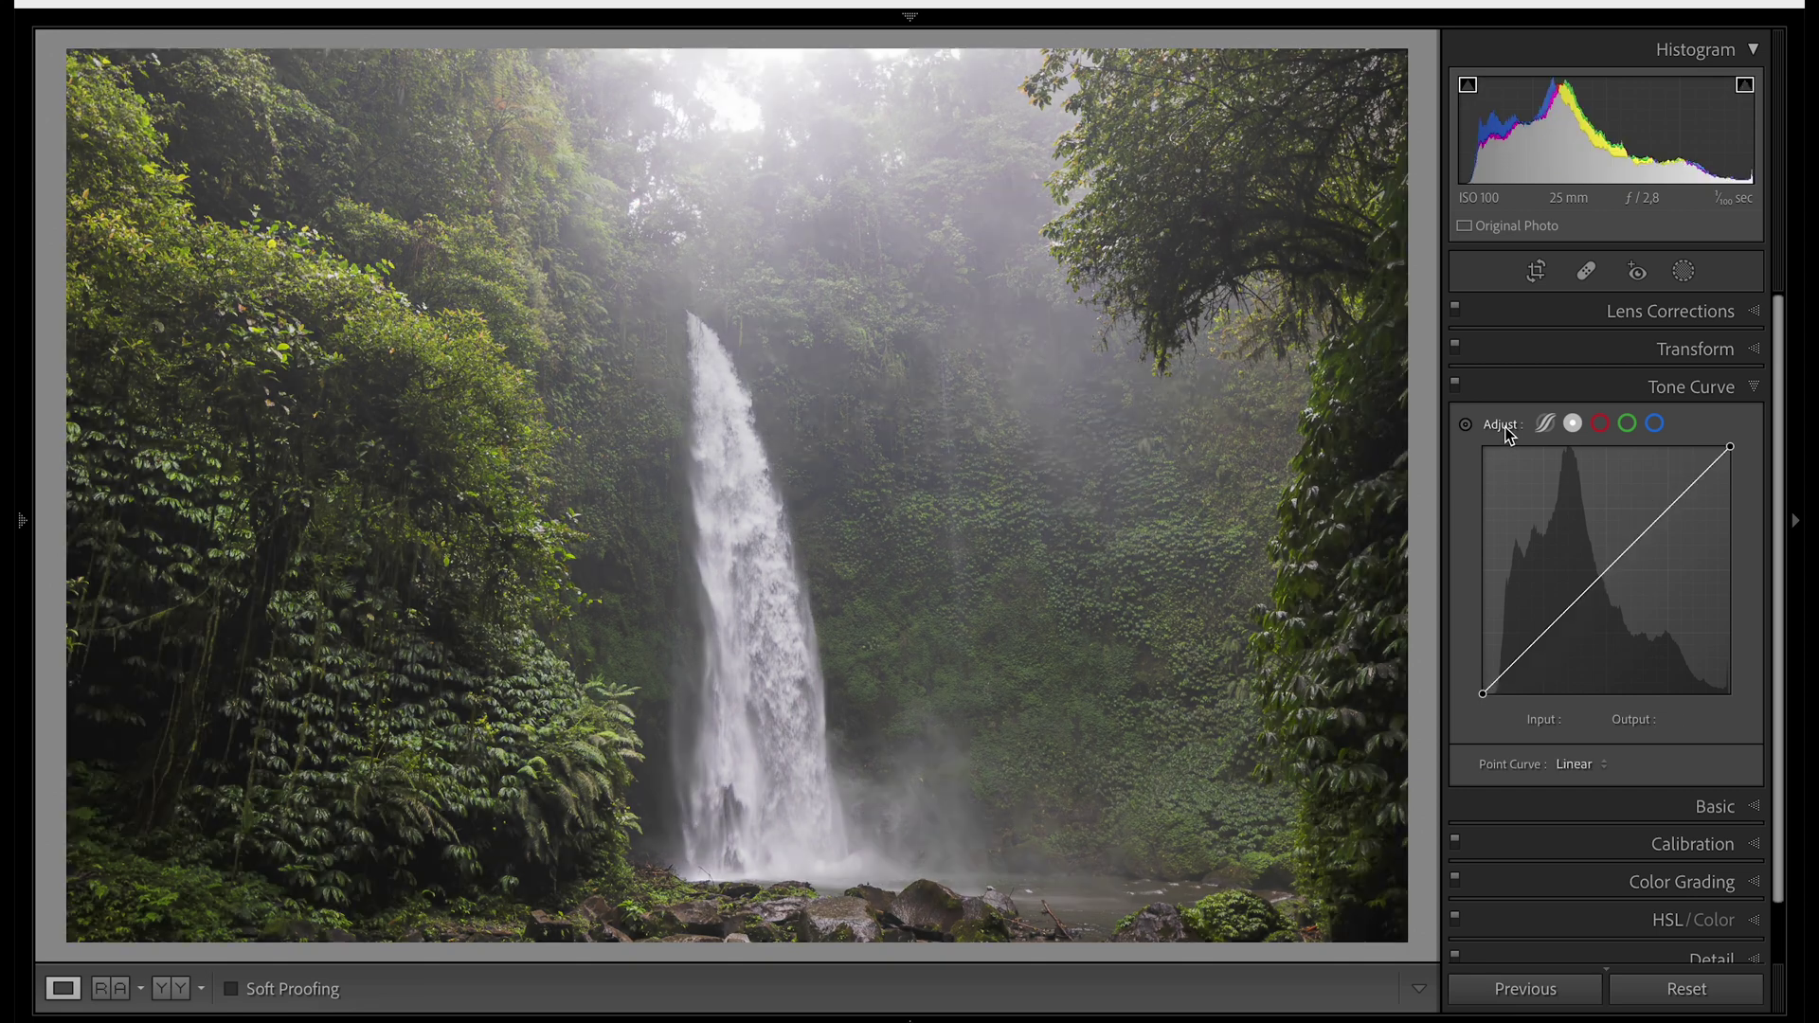
click(1605, 573)
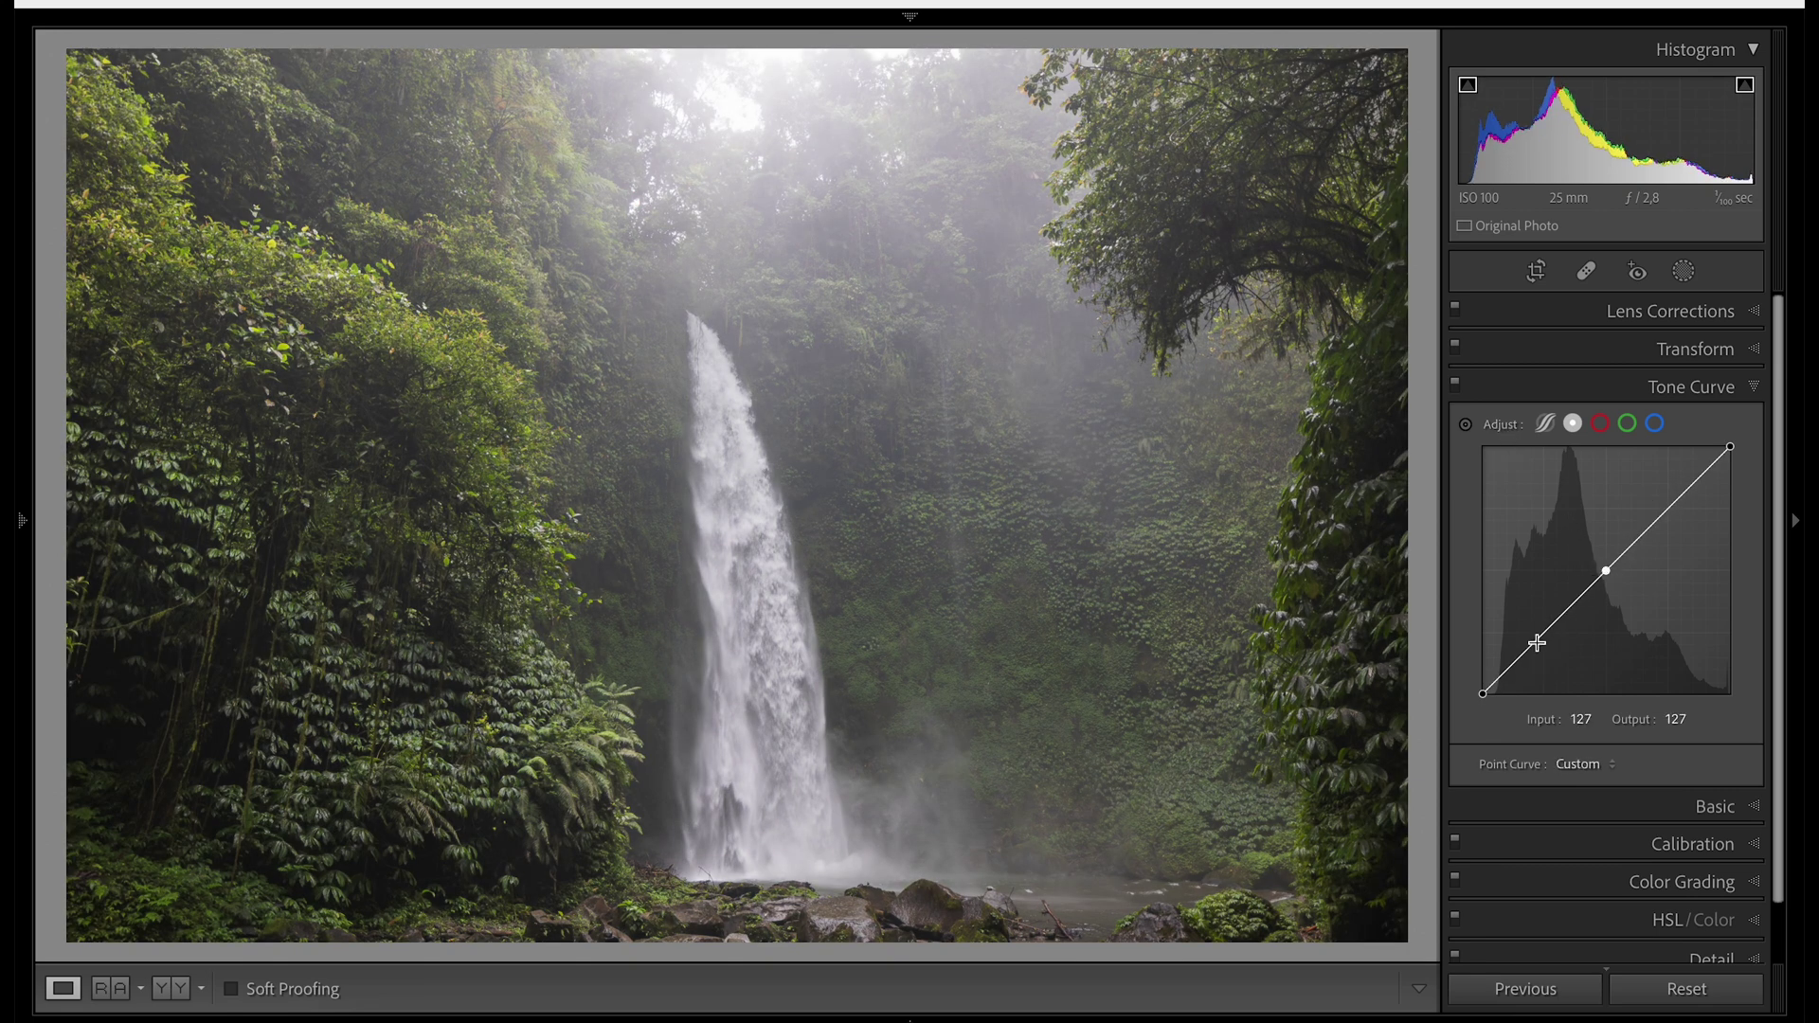
click(1546, 632)
click(1669, 510)
drag(1672, 507, 1670, 488)
drag(1545, 630, 1544, 651)
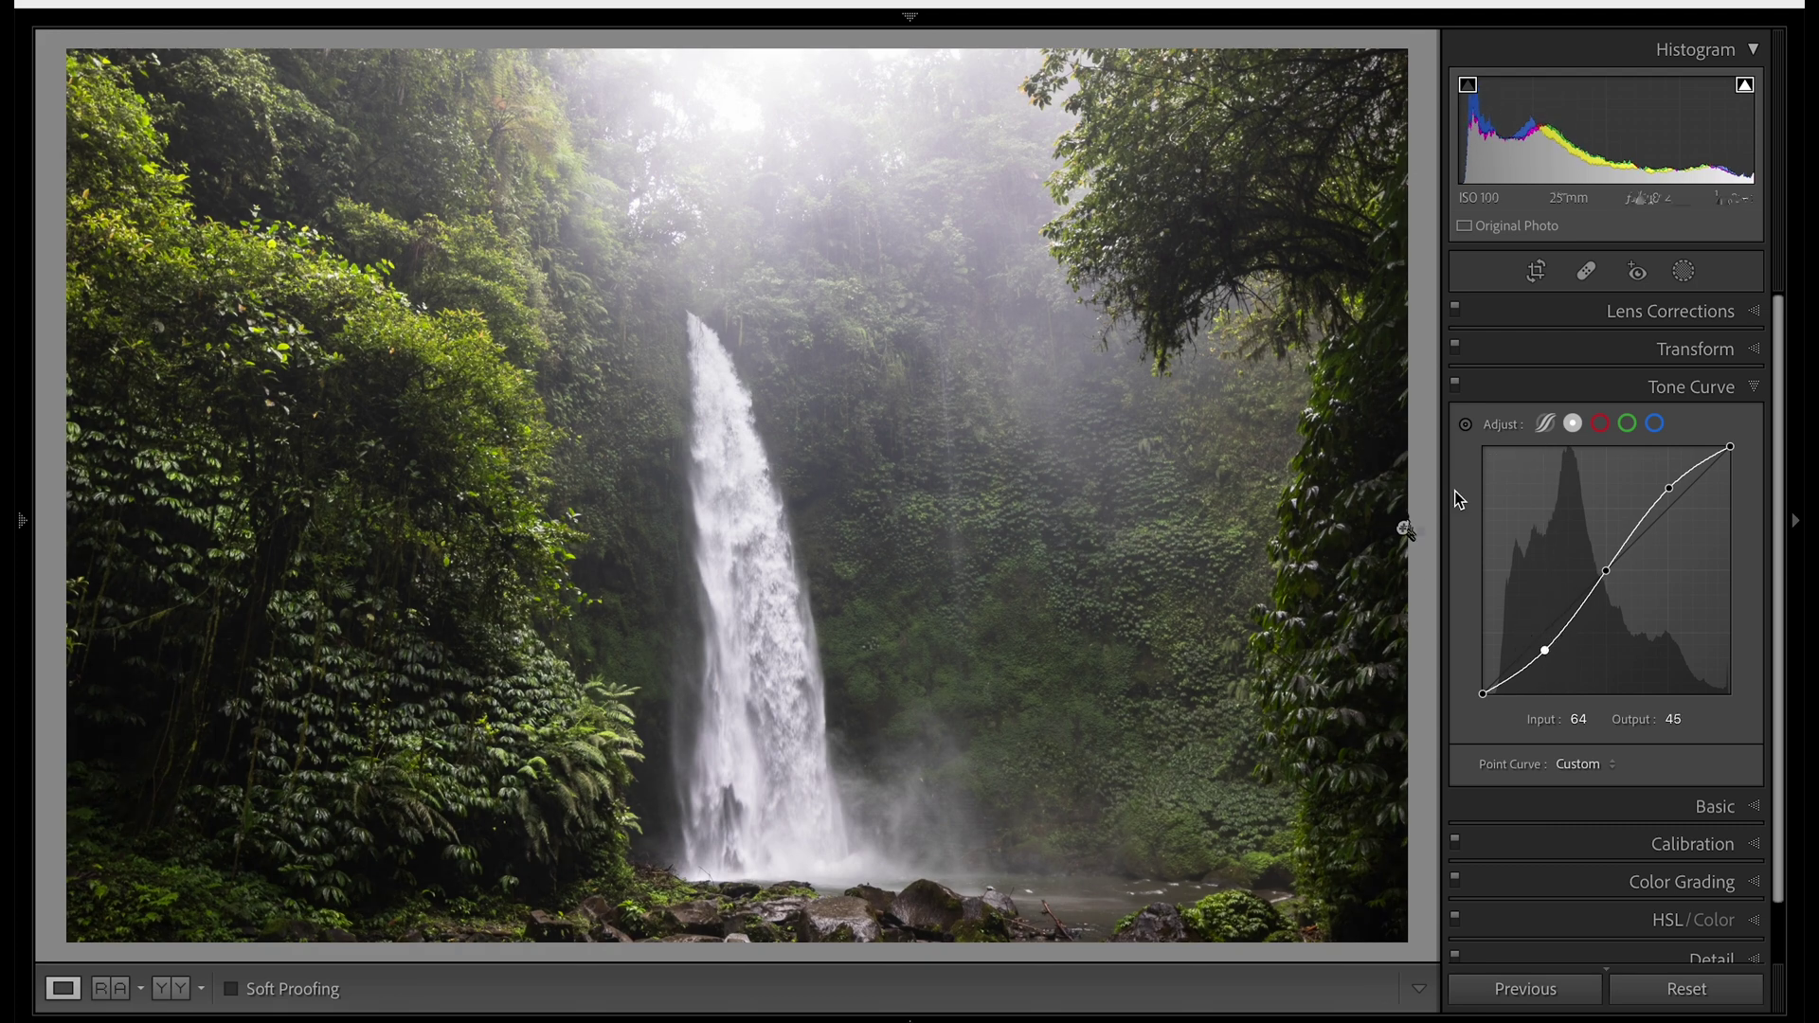
click(1456, 389)
click(1456, 388)
Reset the basic Highlights and Shadows adjustments to 0 and reopen the tone curve settings
click(1705, 804)
double_click(1575, 720)
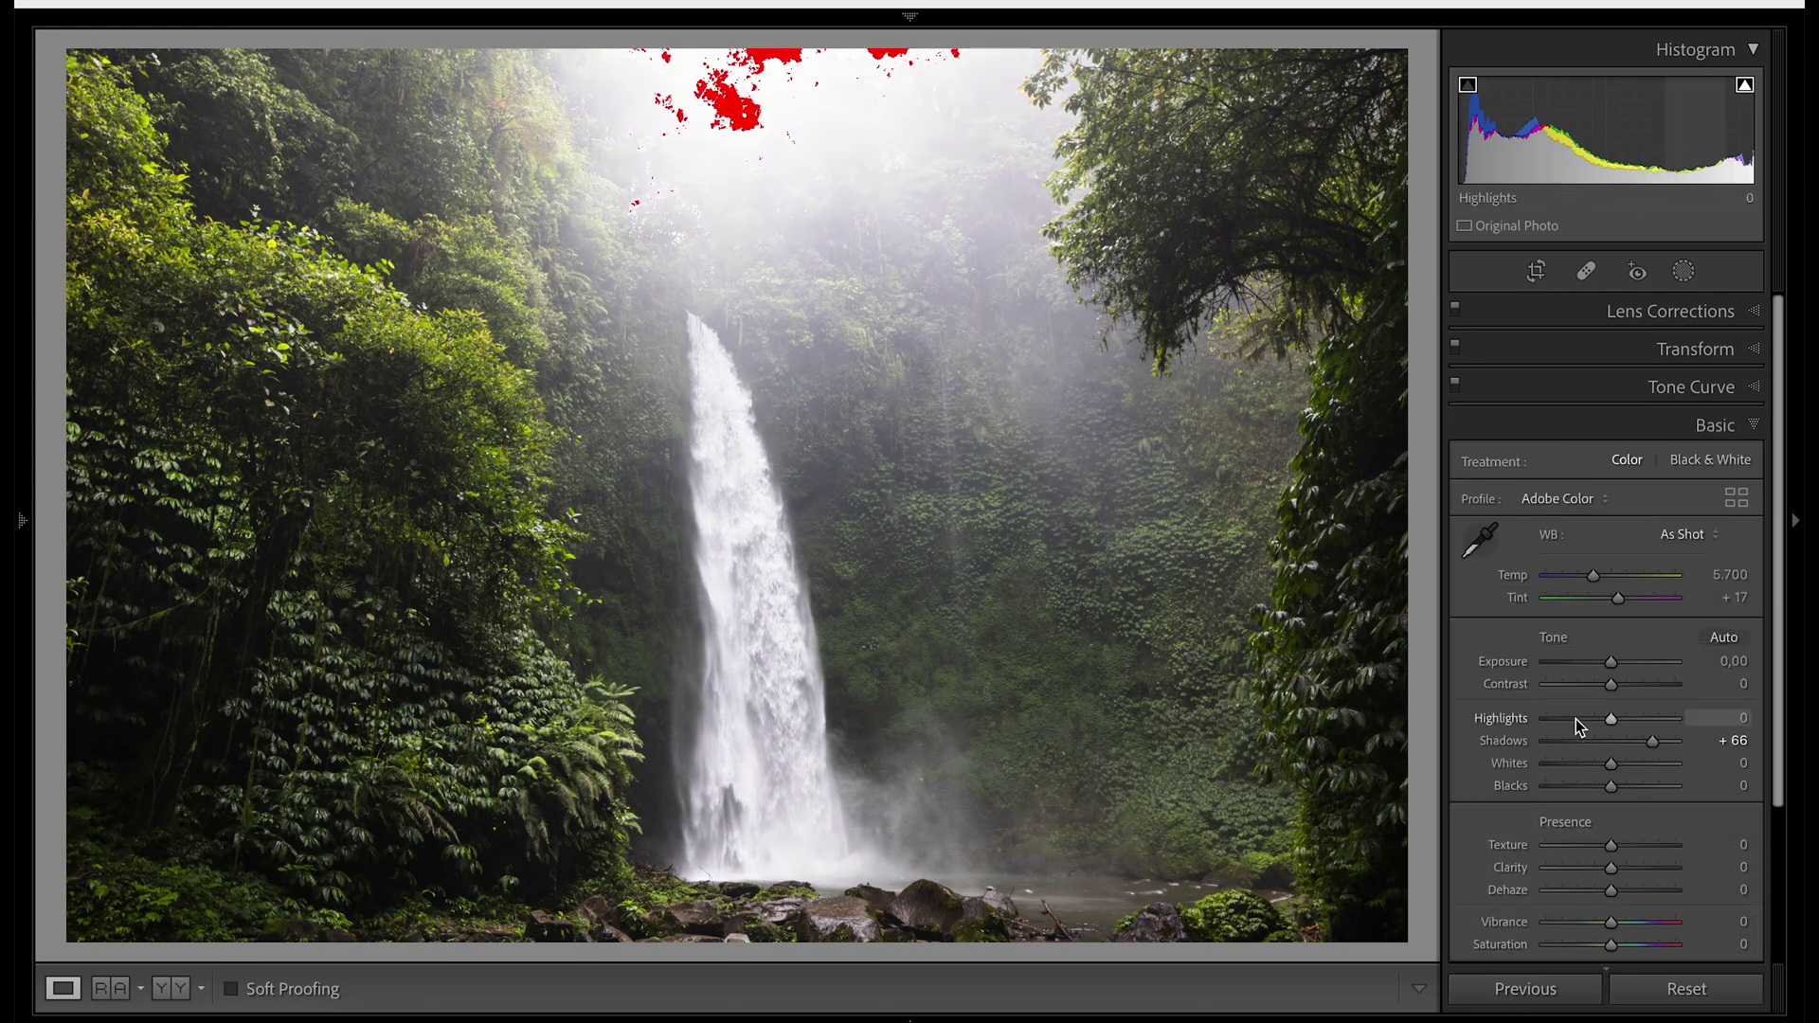
double_click(1651, 743)
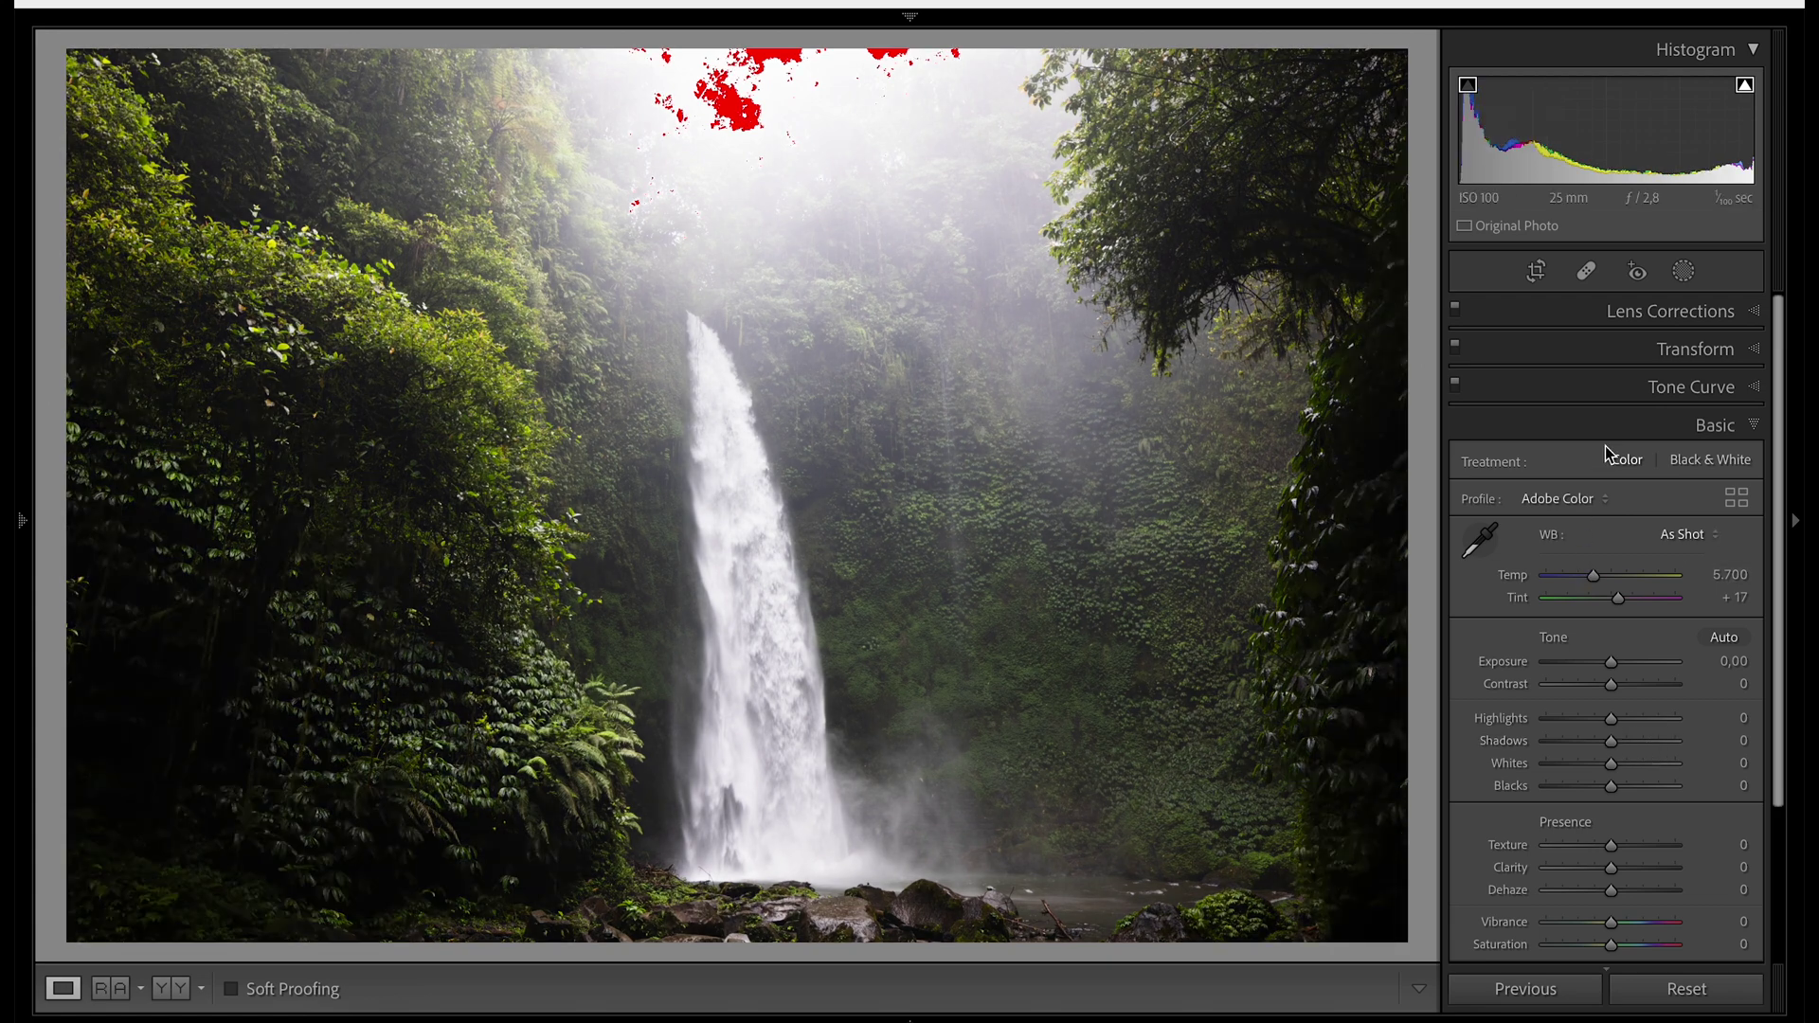
click(1640, 396)
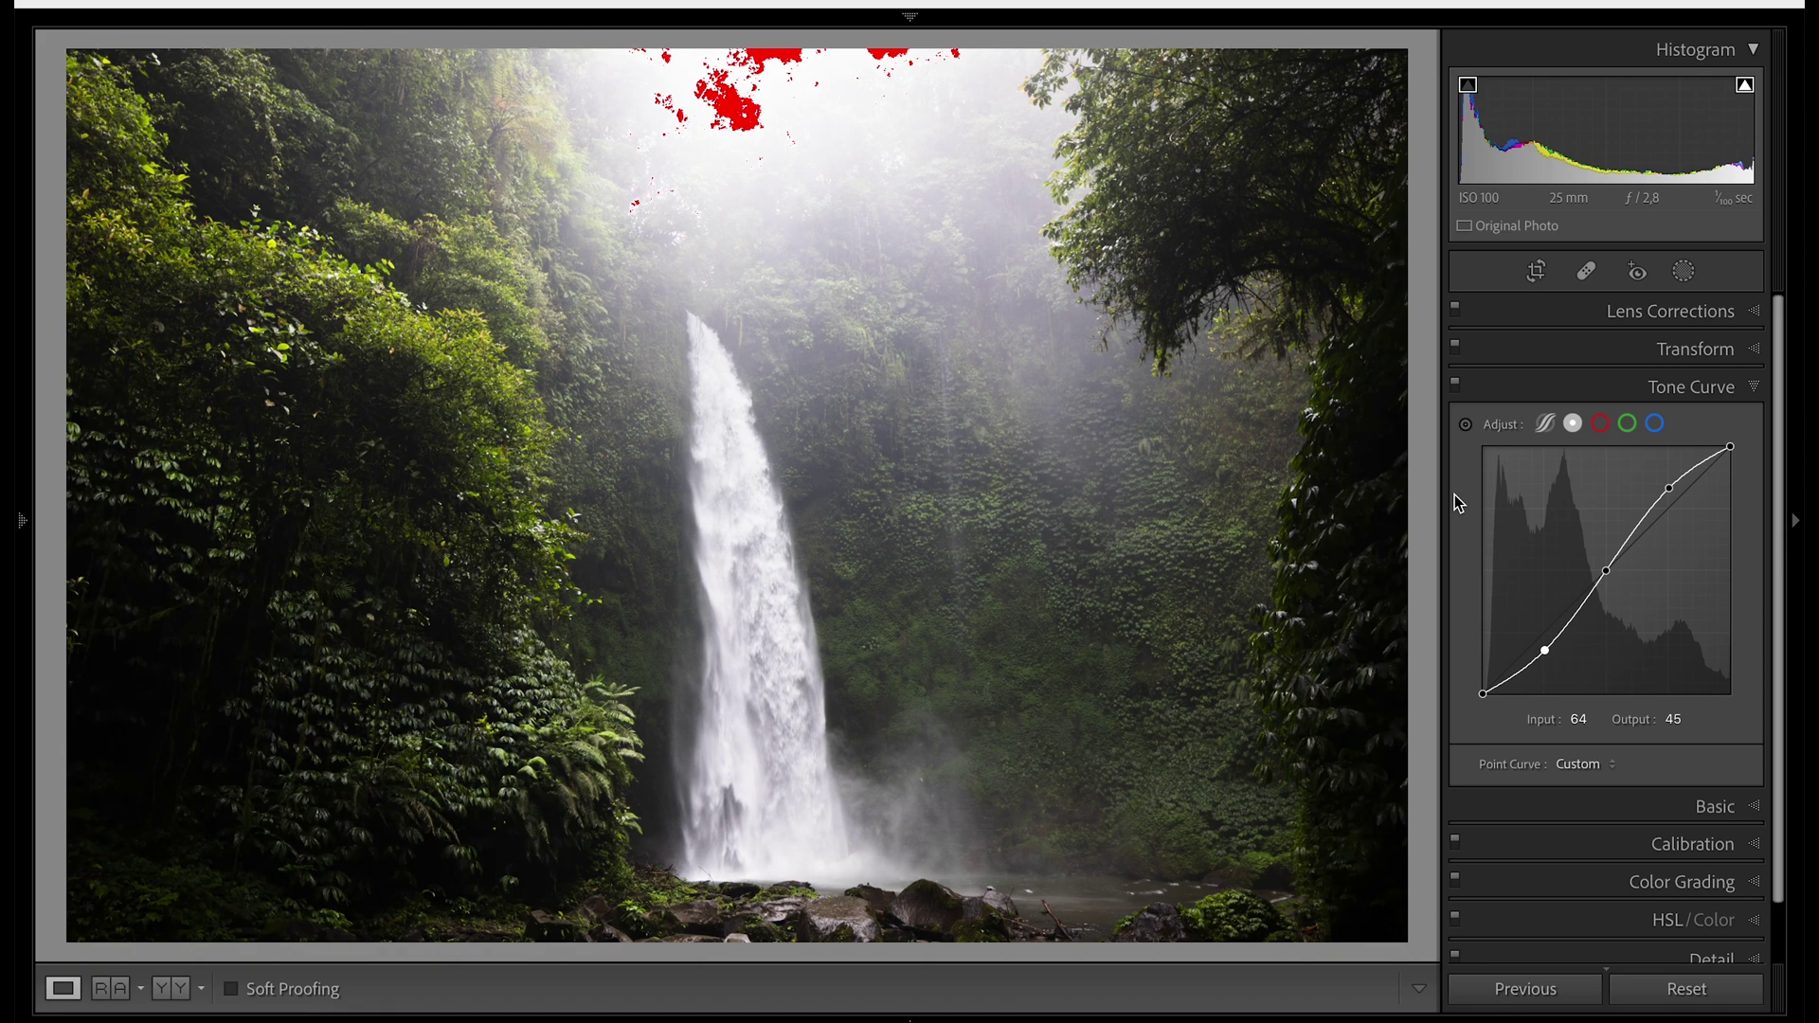
Create a preset named Medium Tone Curve in the YouTube Preset group with only Tone Curve included, and collapse the Presets Pack Split group
mouse_move(23, 509)
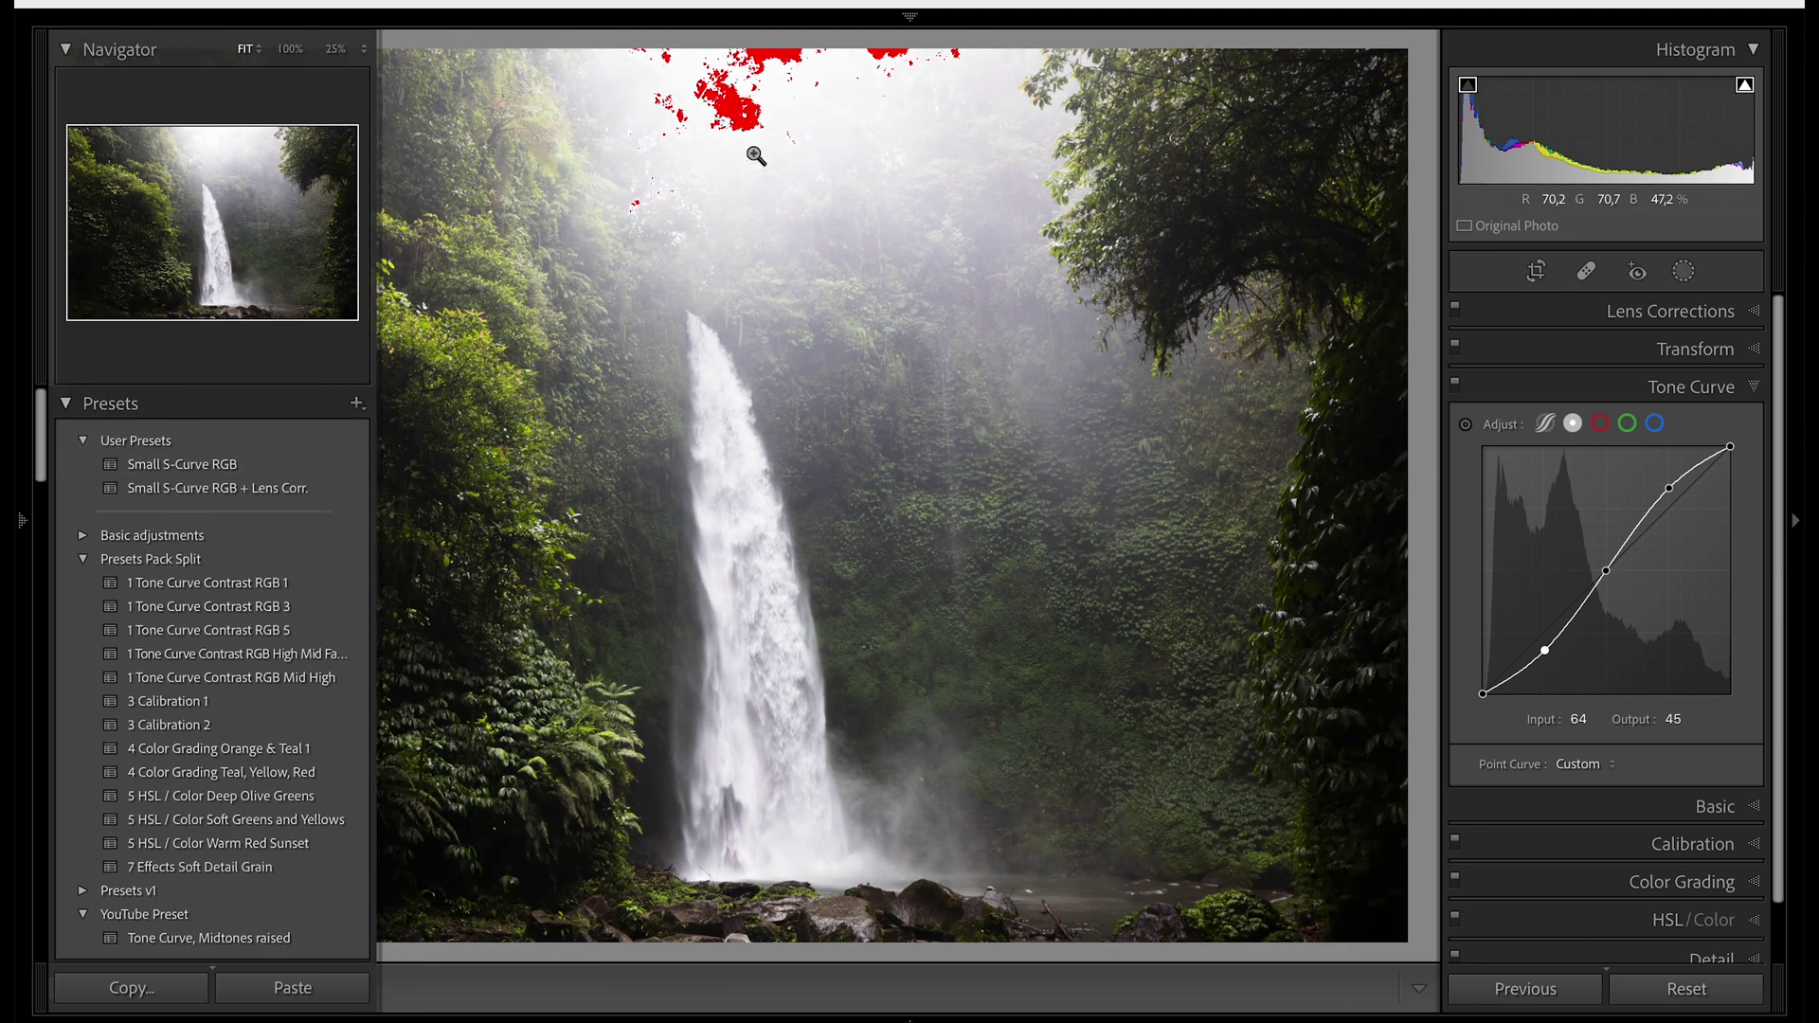
mouse_move(962, 28)
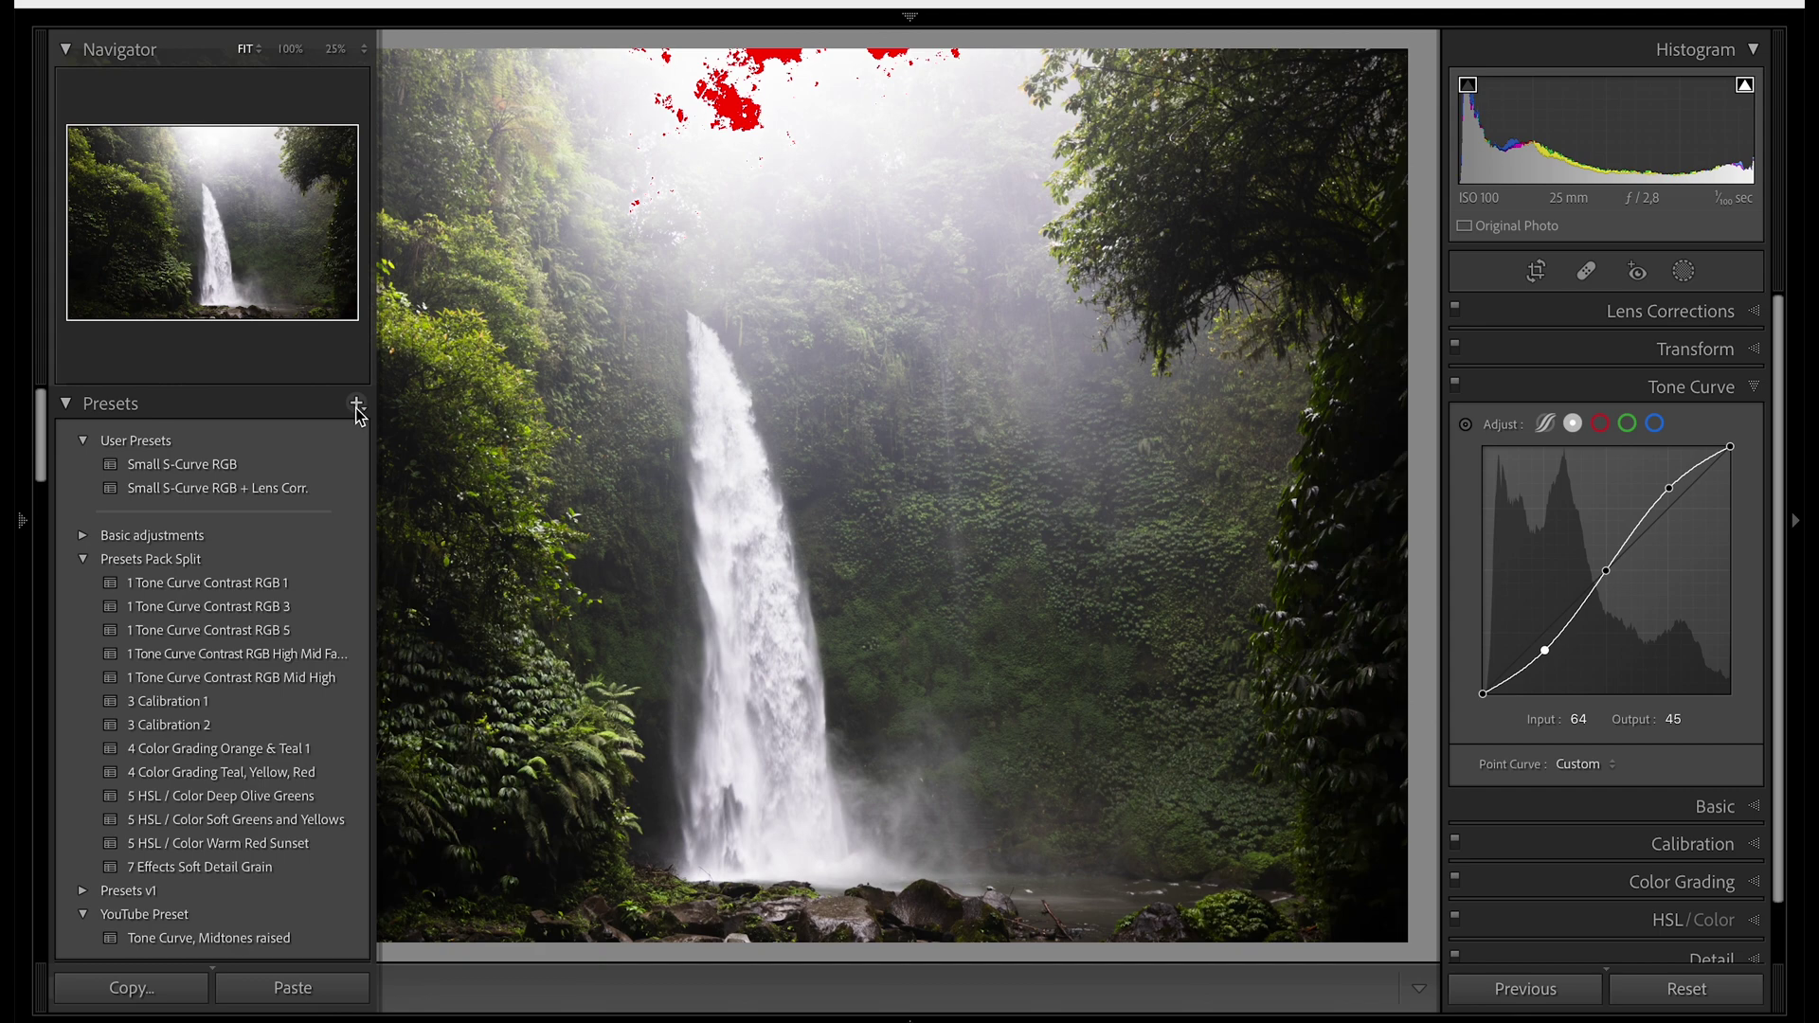
click(358, 405)
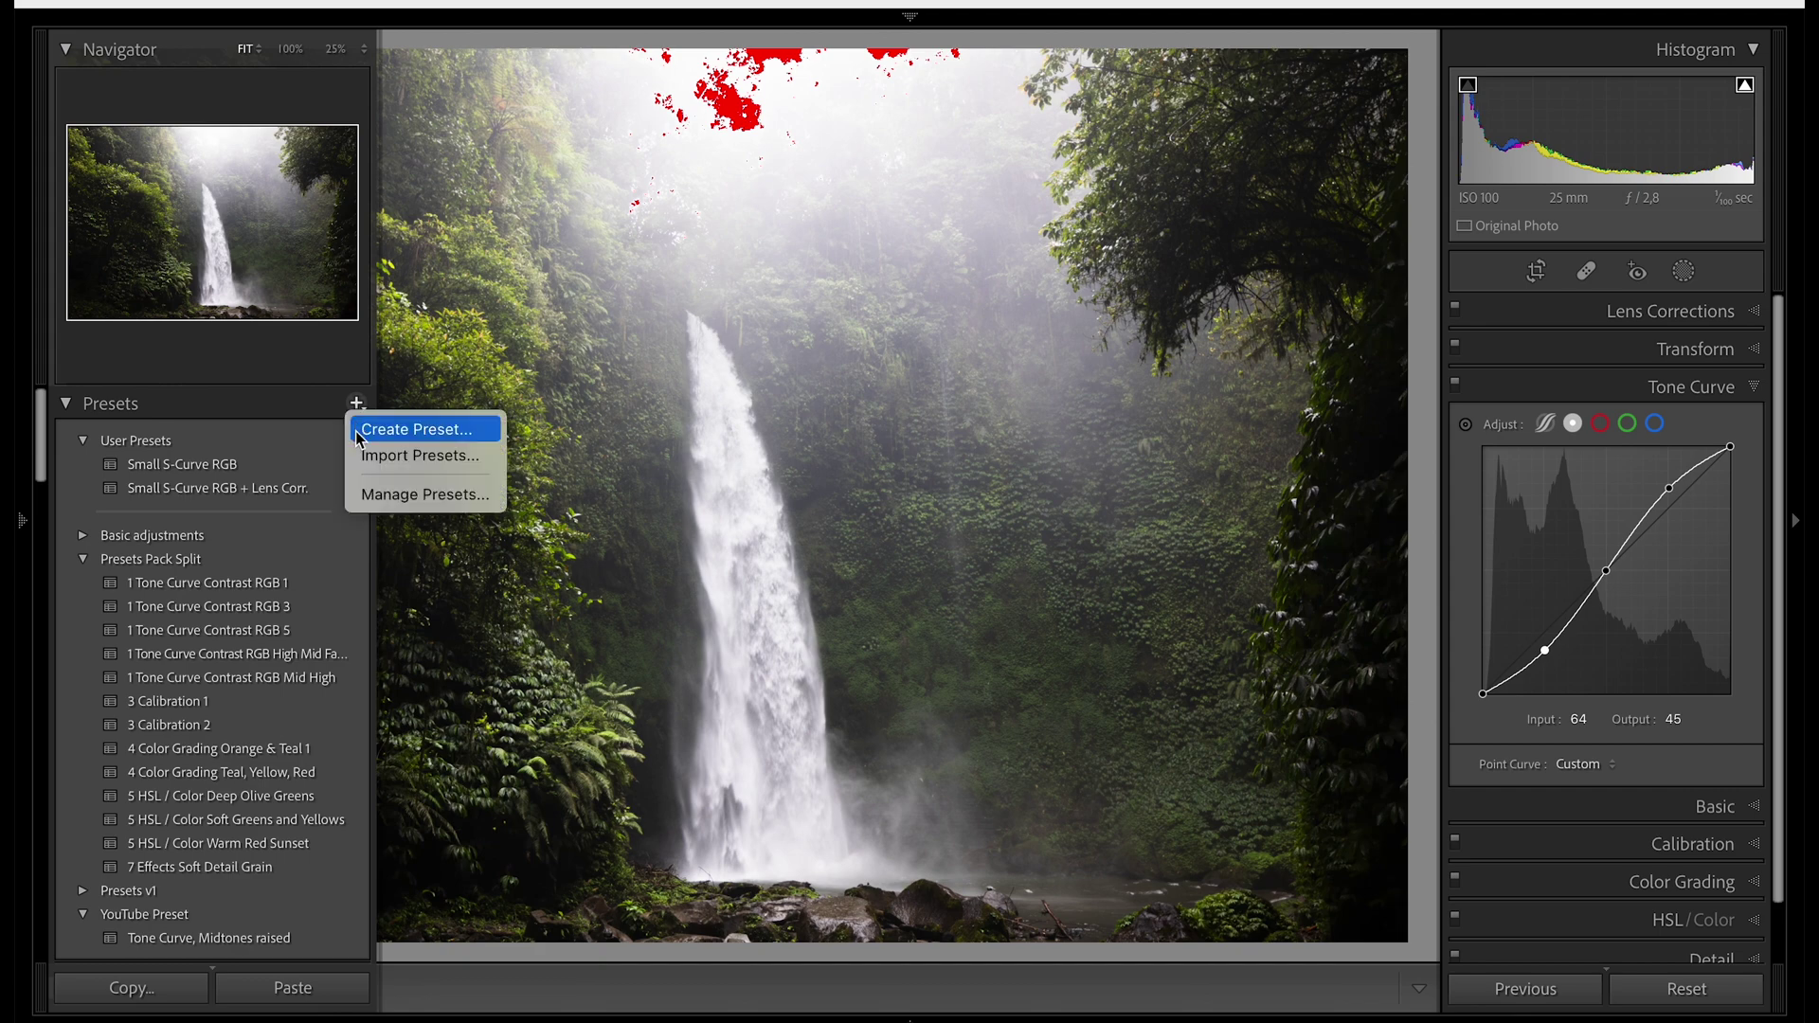
click(420, 430)
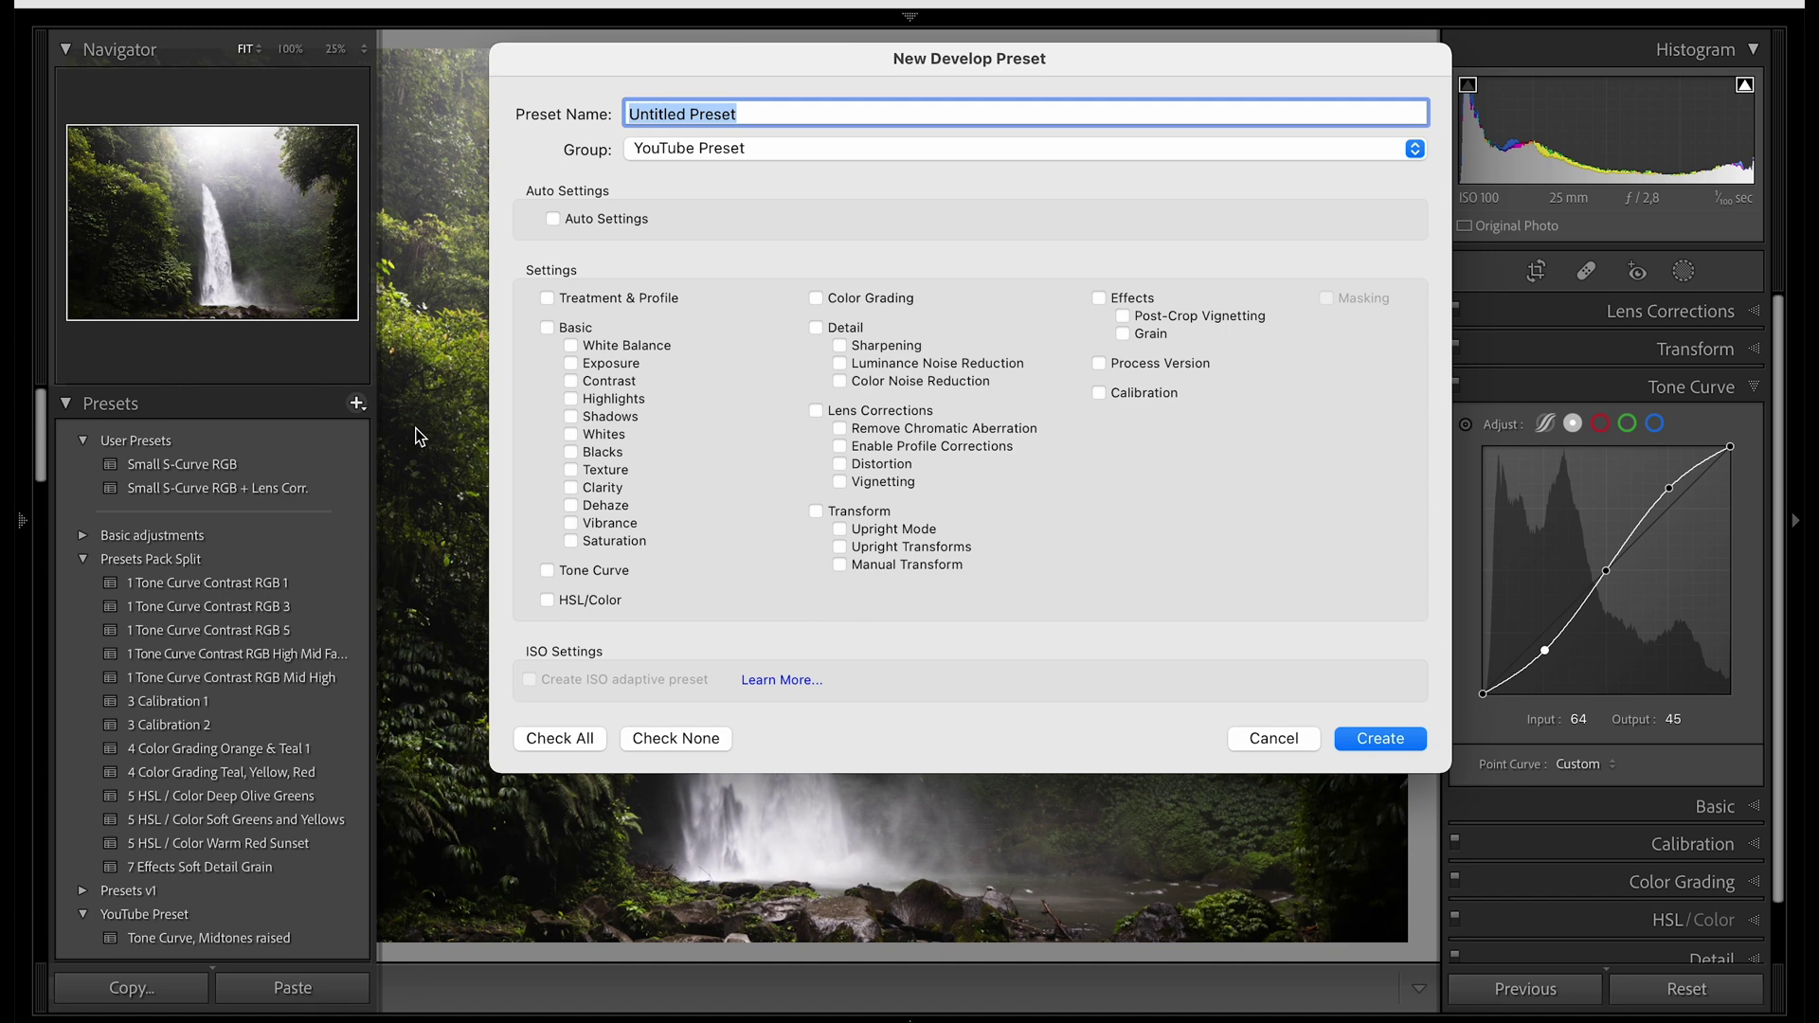
text(Medium Tone Curve)
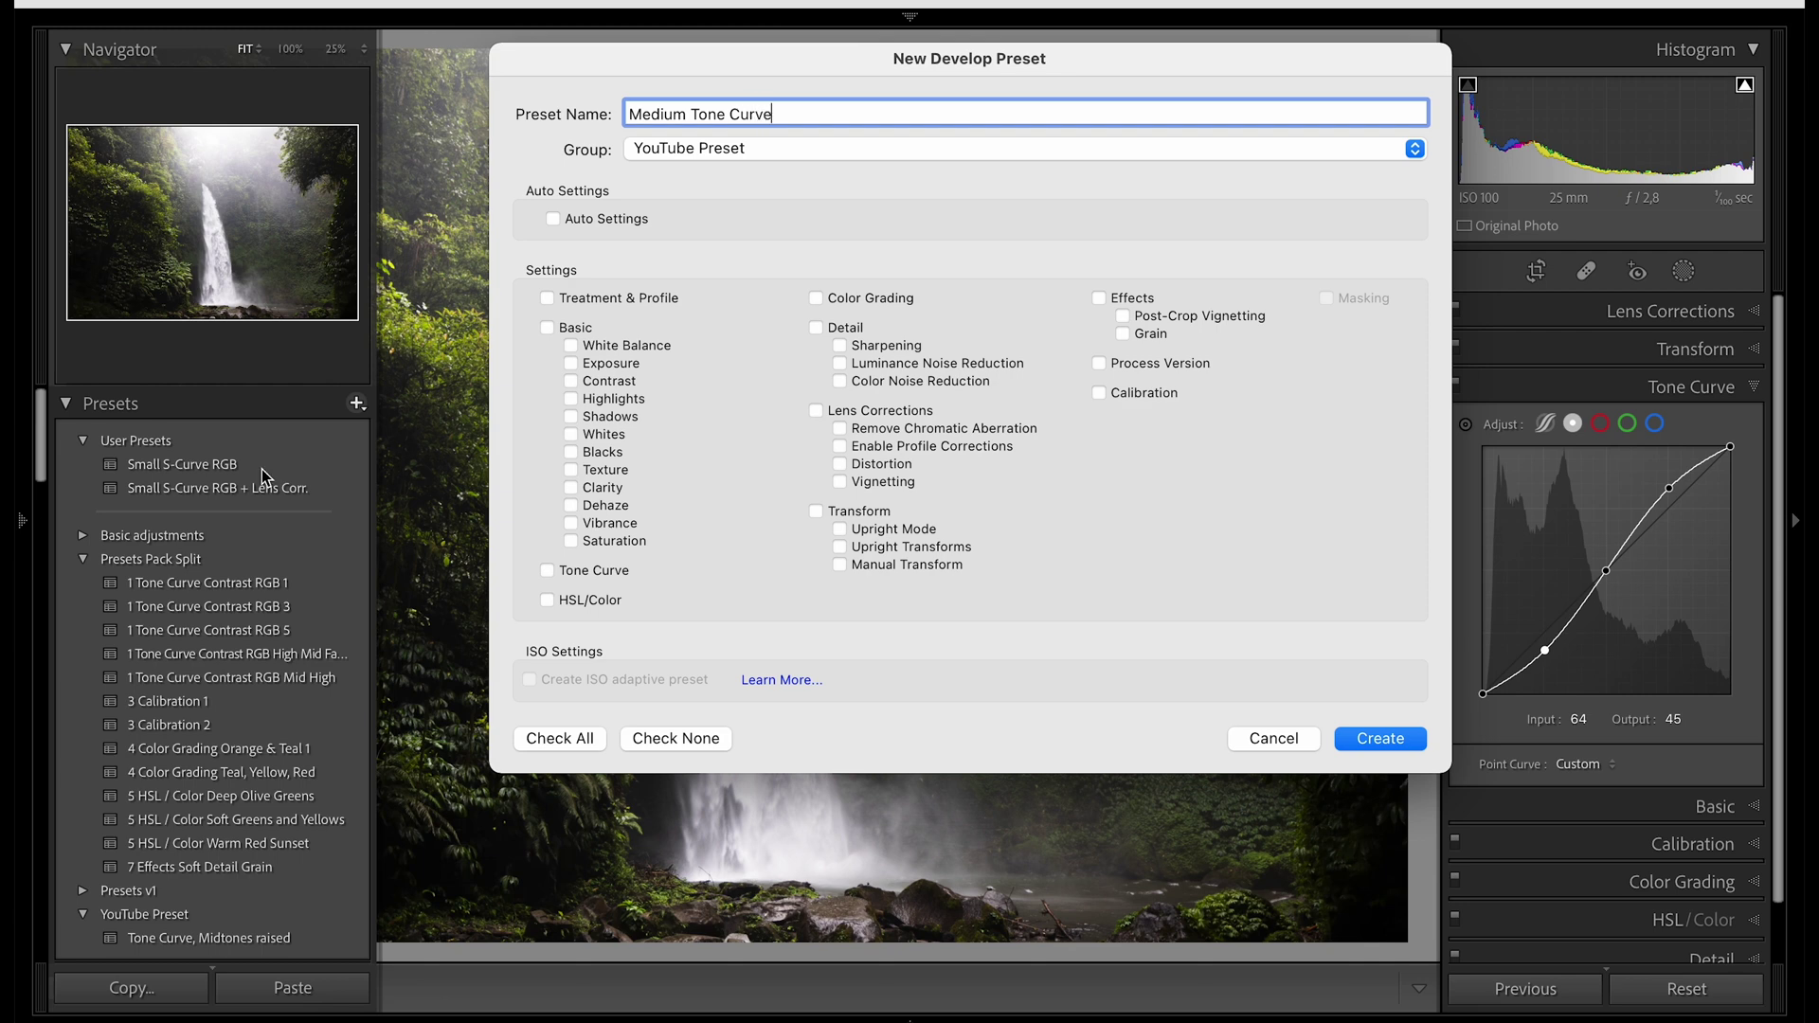
click(661, 738)
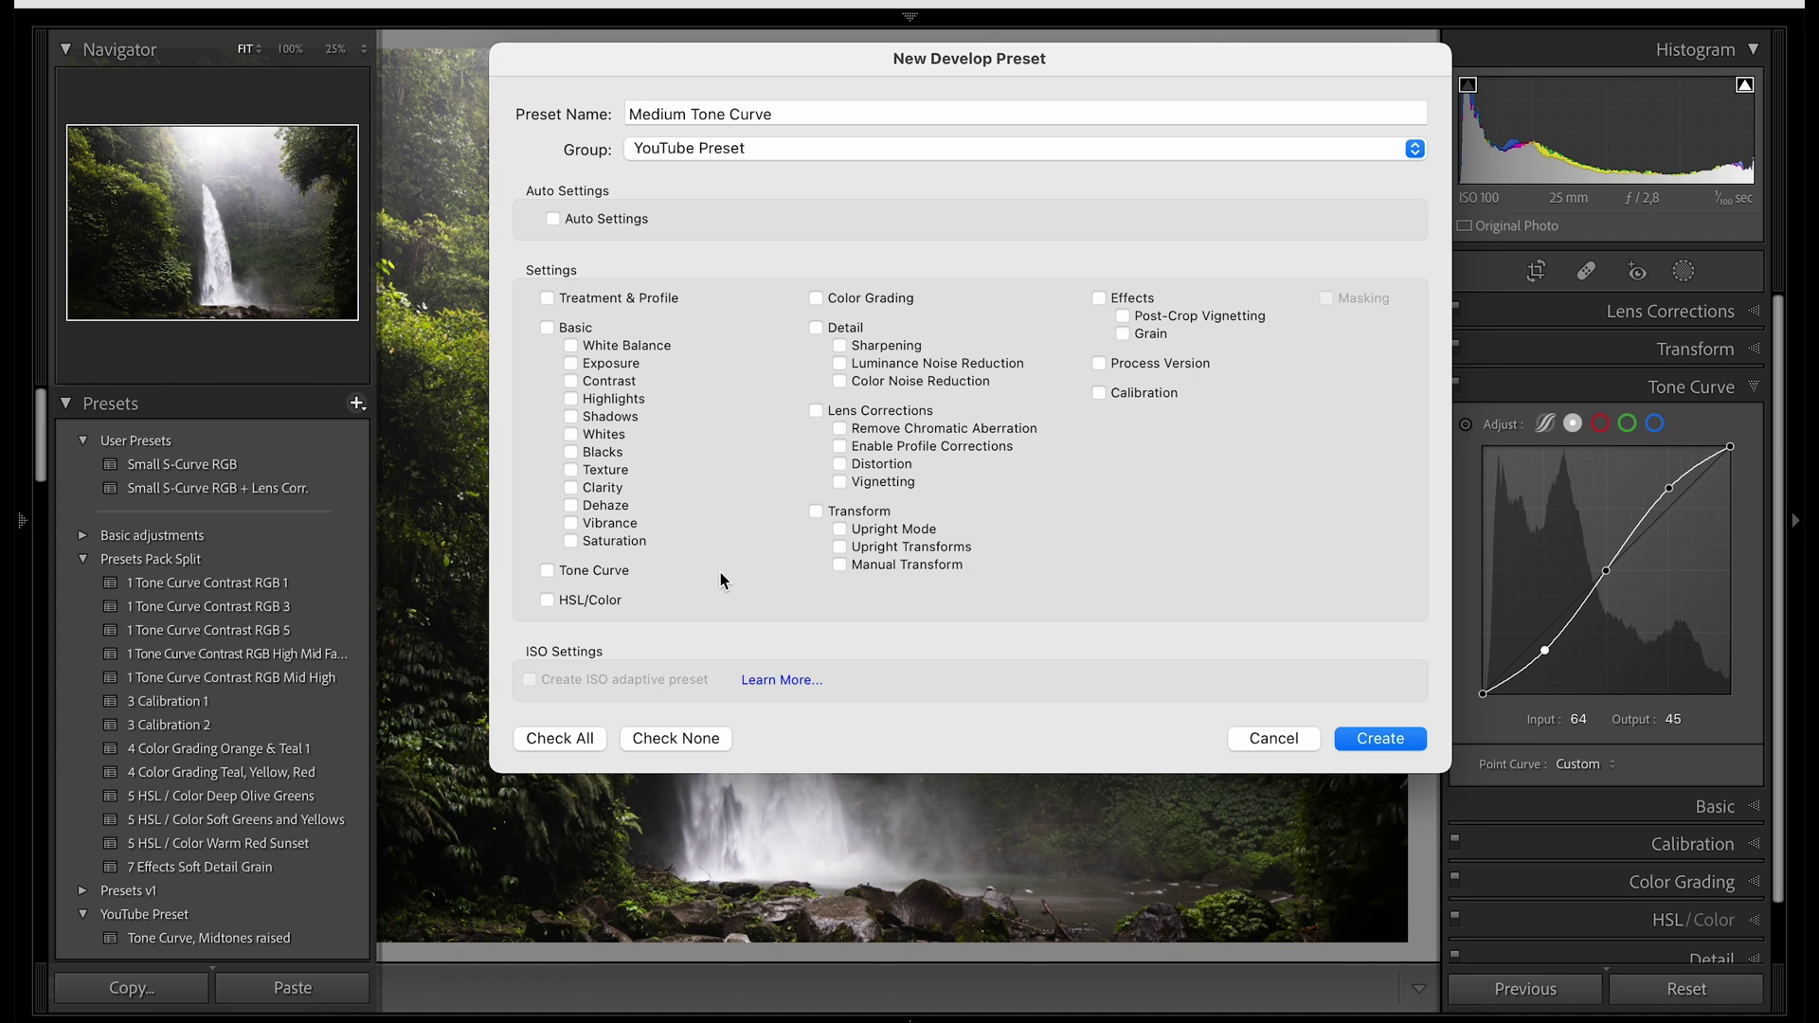
click(548, 571)
click(1378, 745)
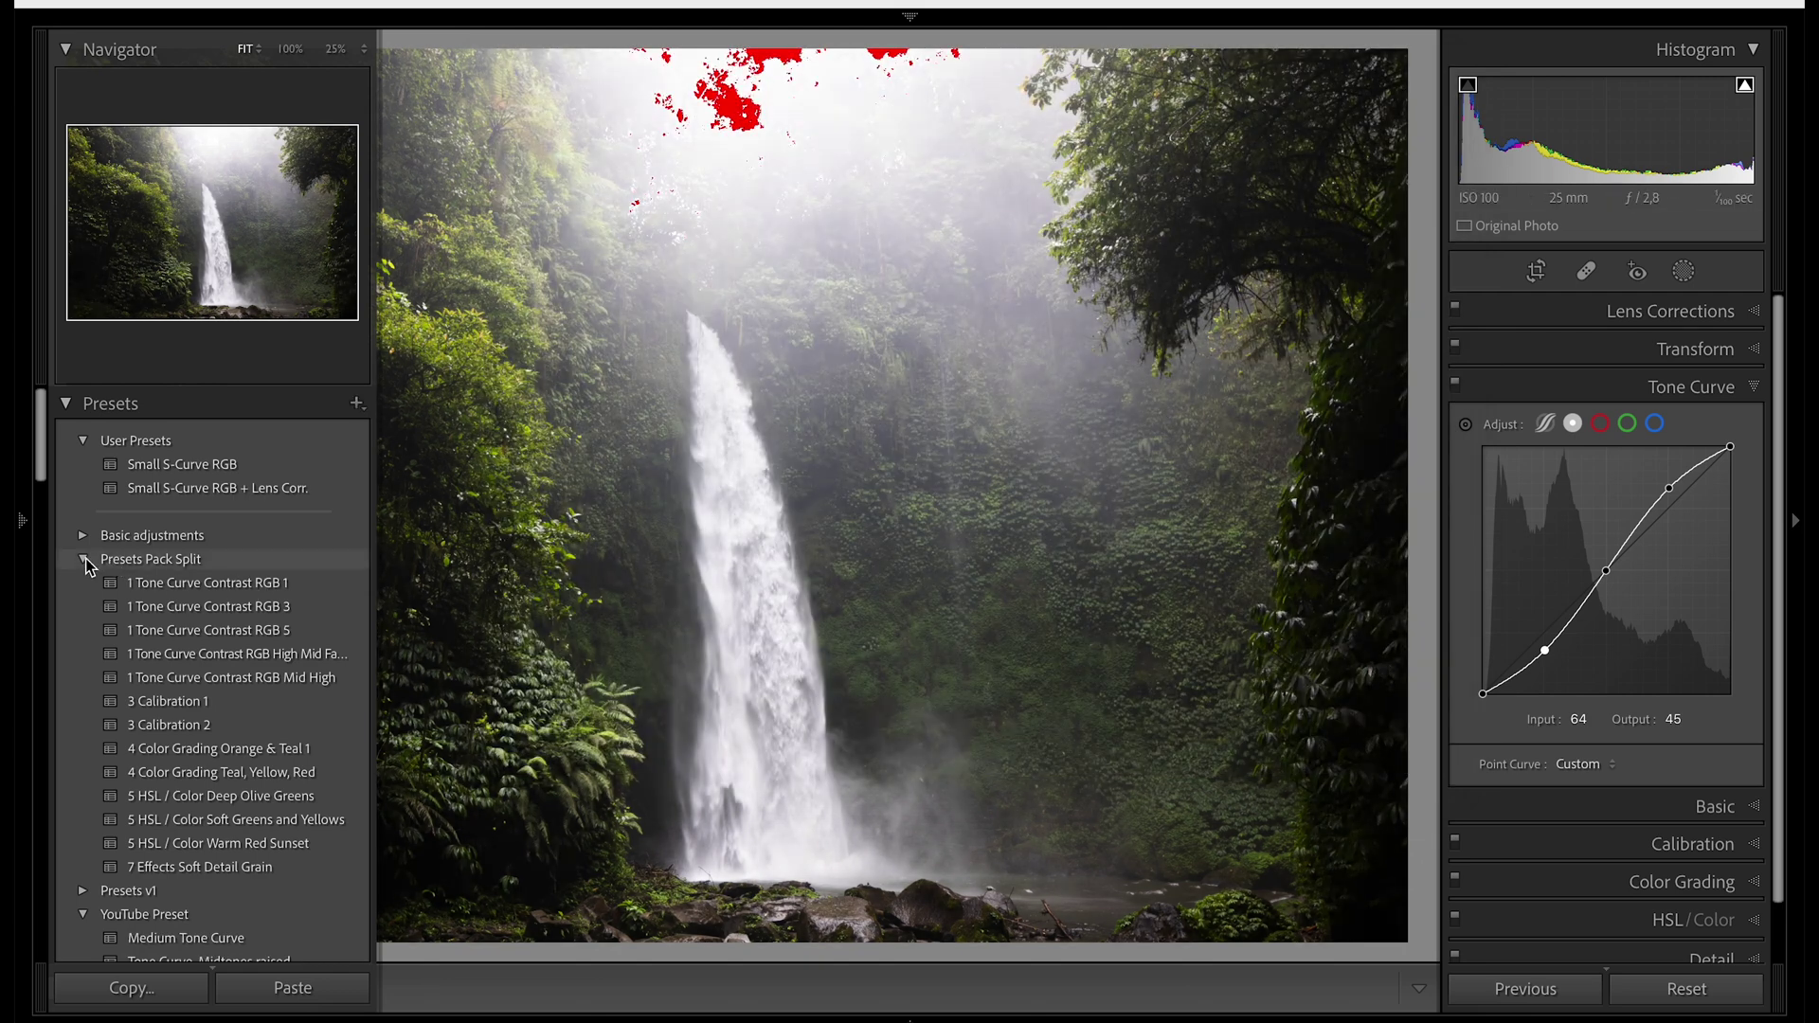
click(85, 561)
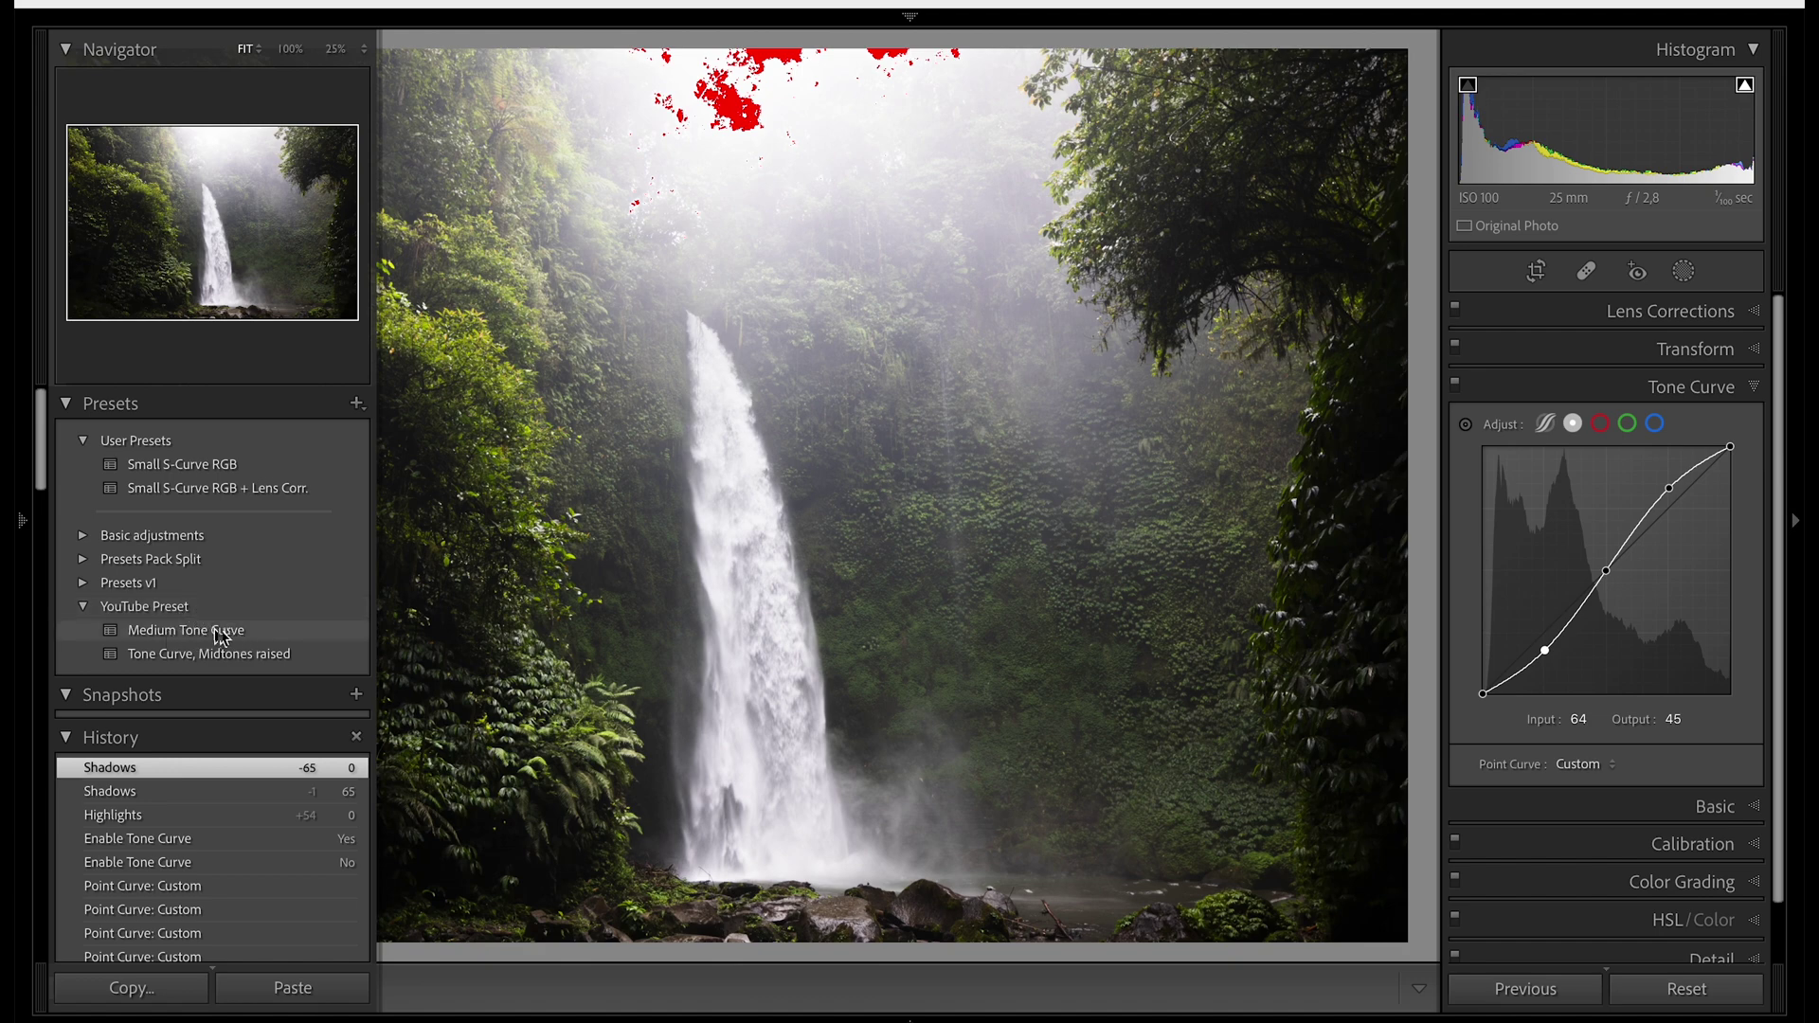
key(F7)
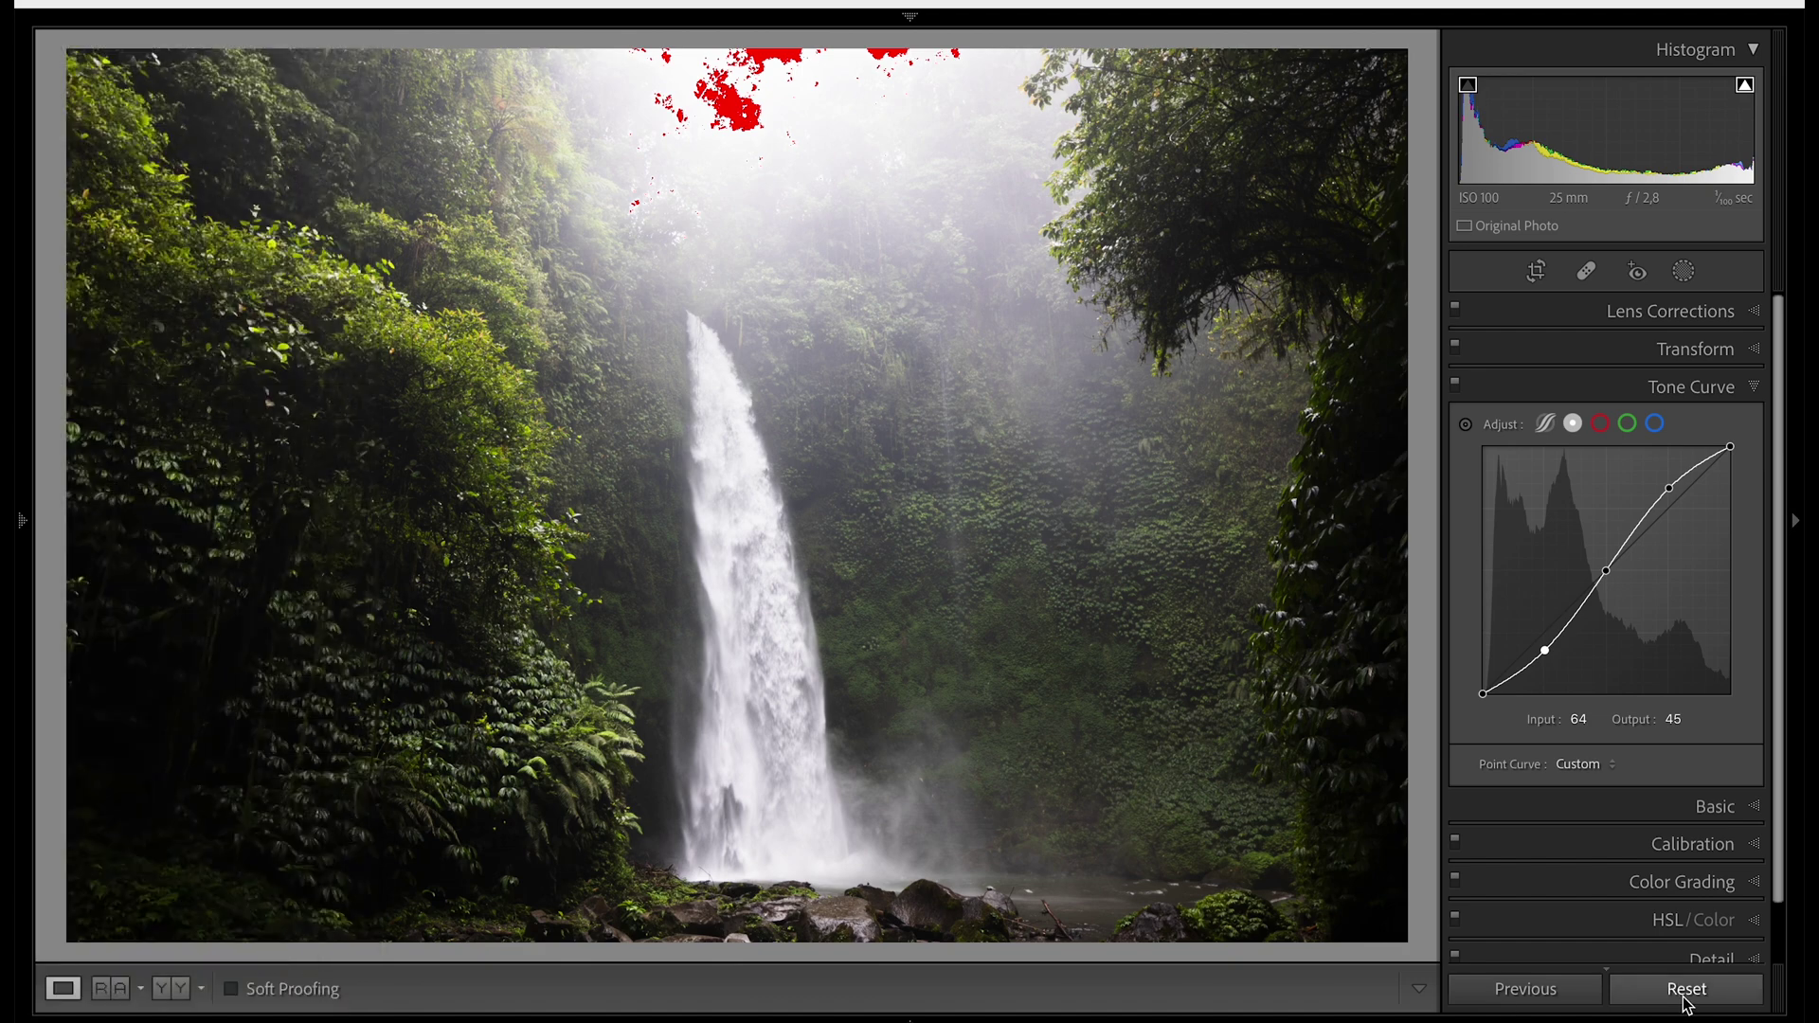
Reset all edits on the waterfall photo and apply the Medium Tone Curve preset to test it
click(1688, 992)
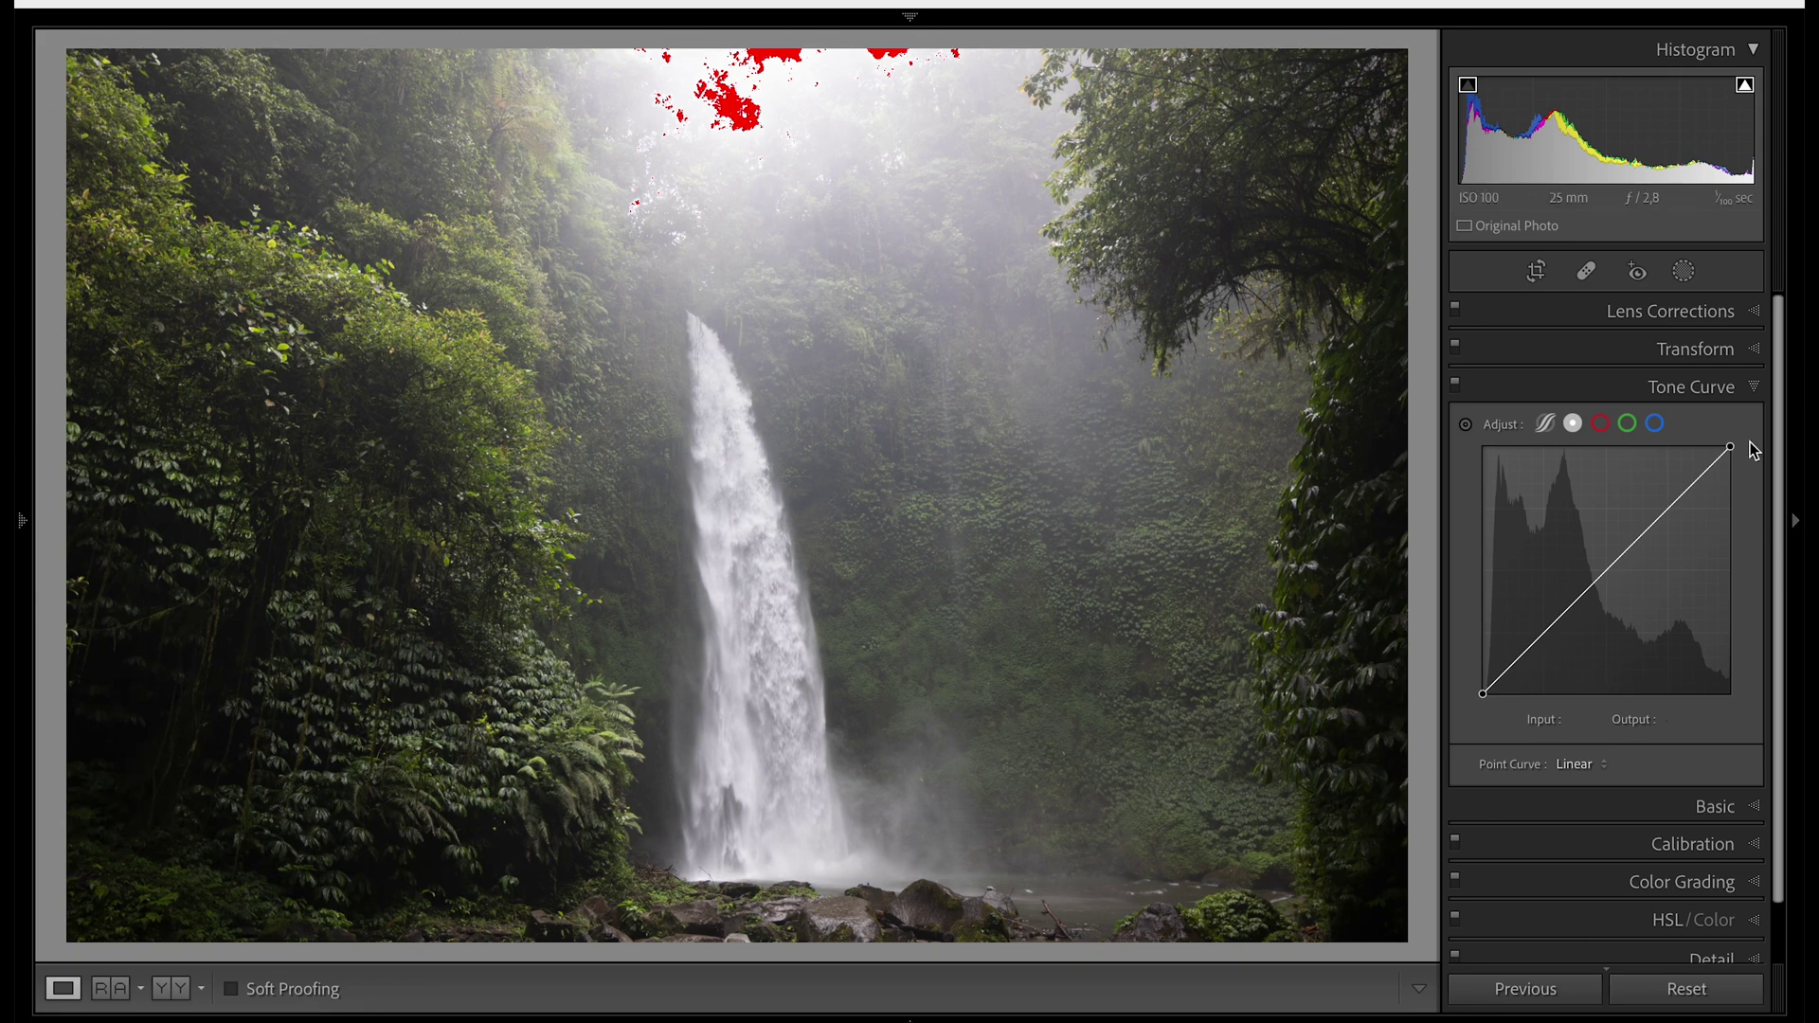
mouse_move(20, 520)
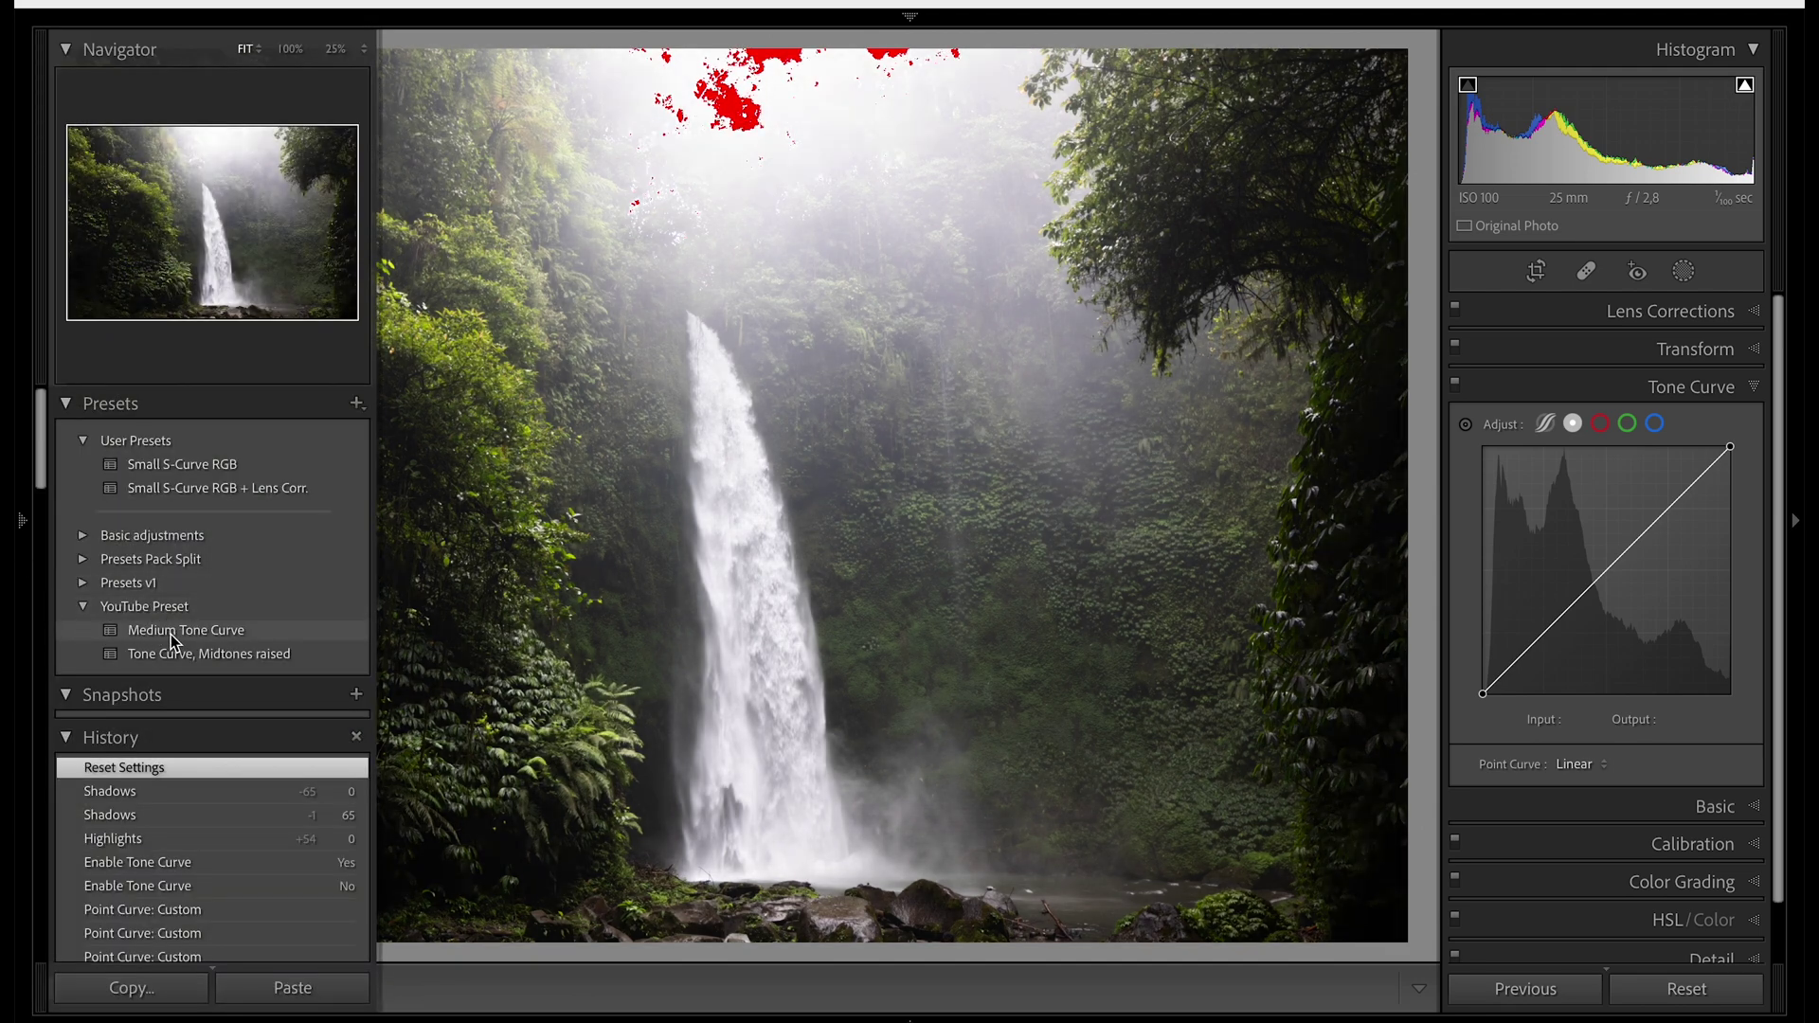
click(186, 632)
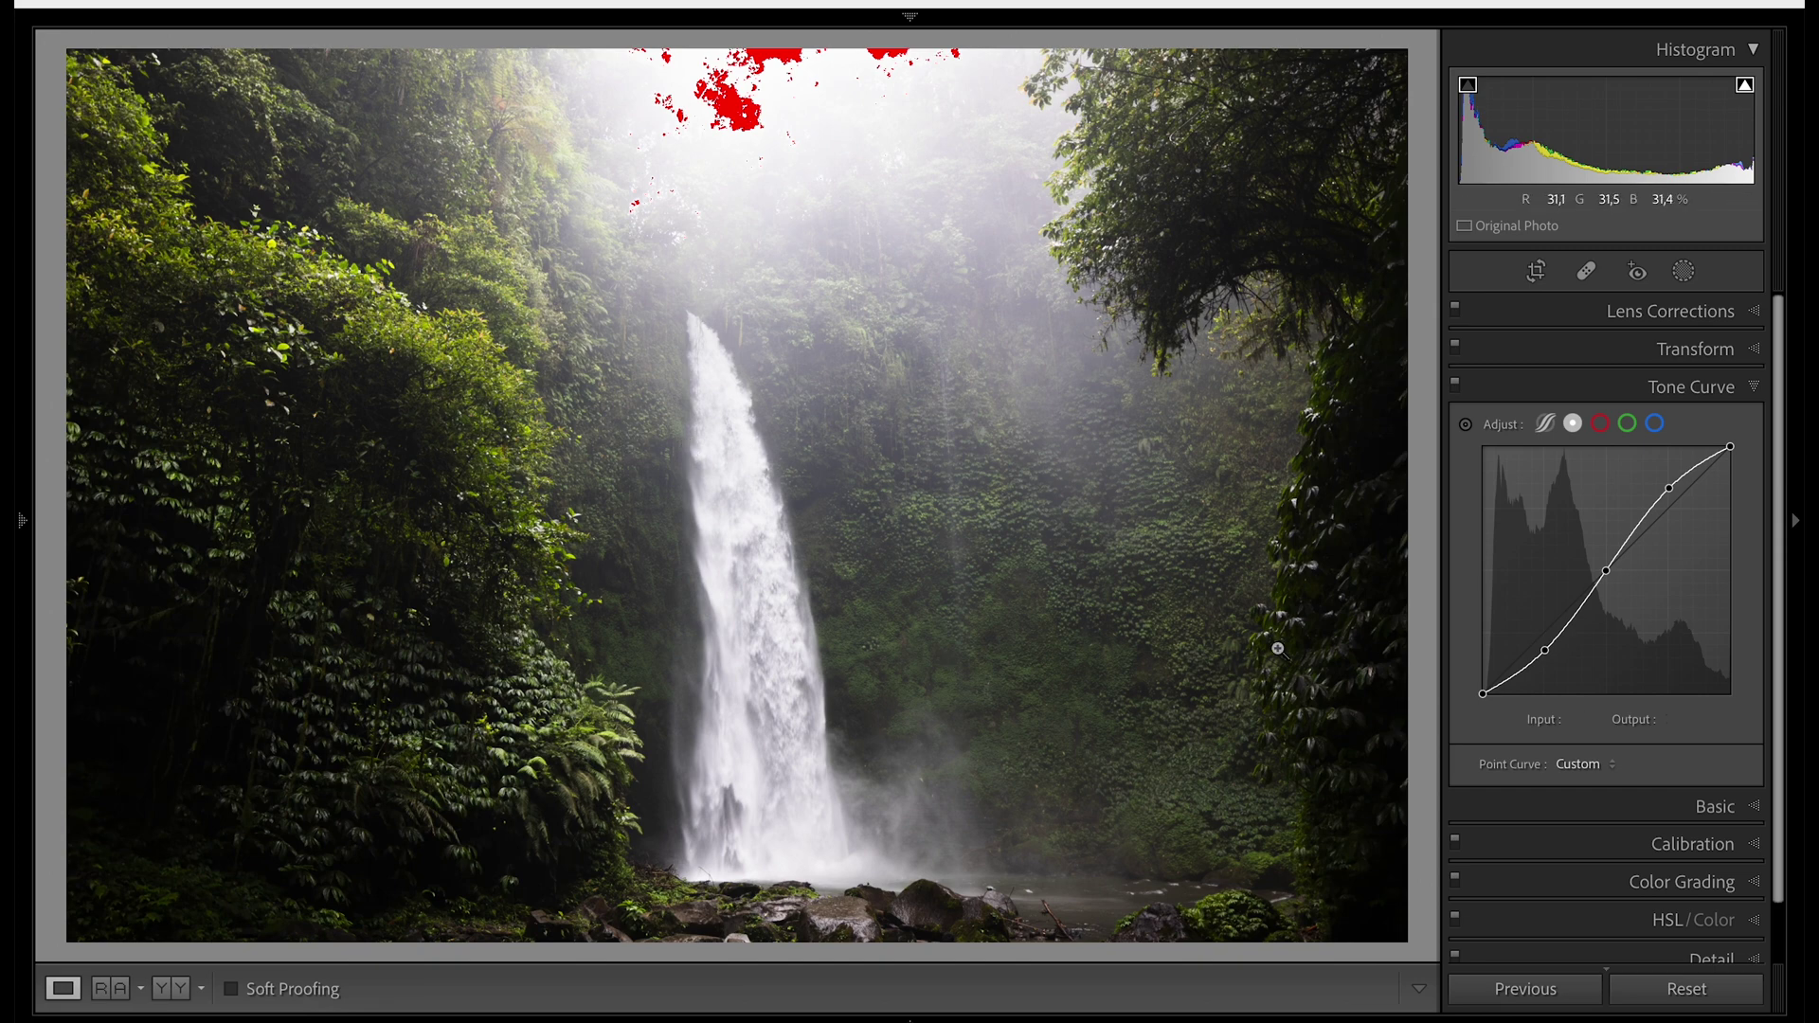
Reset the photo and set the basic Highlights to -65, Shadows to +64 and Clarity to +14
click(1624, 985)
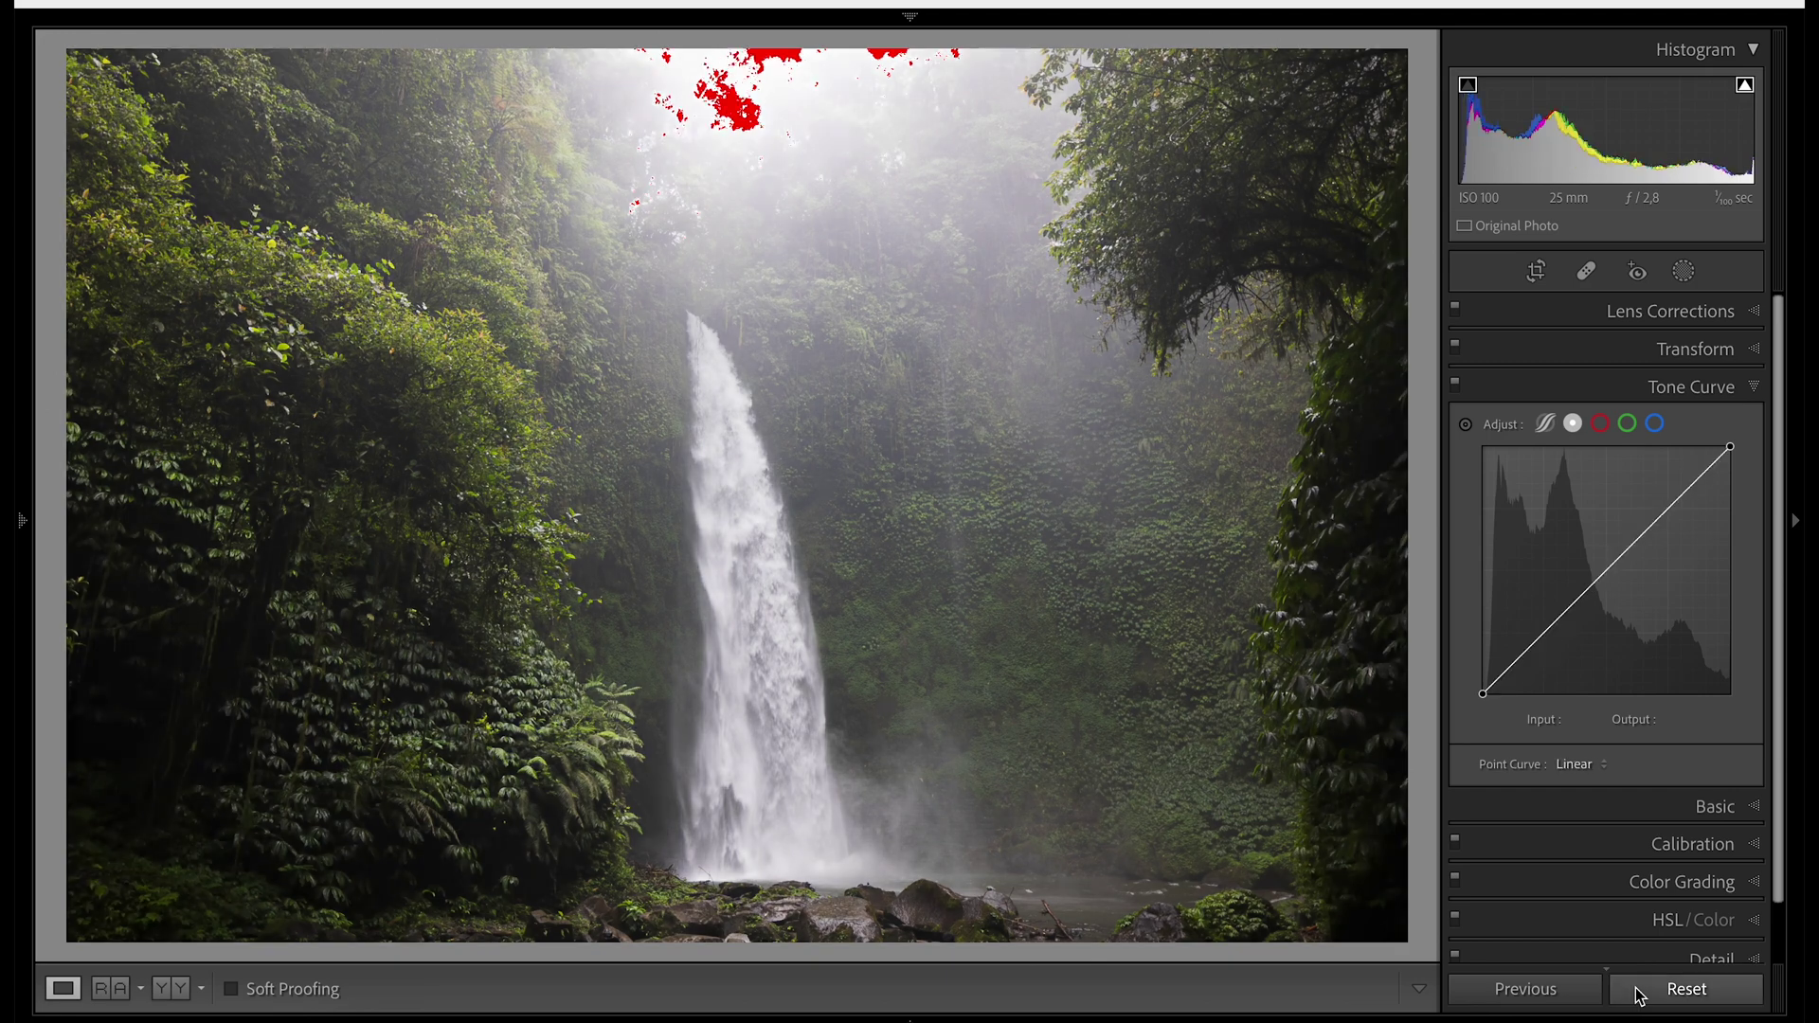
click(1711, 804)
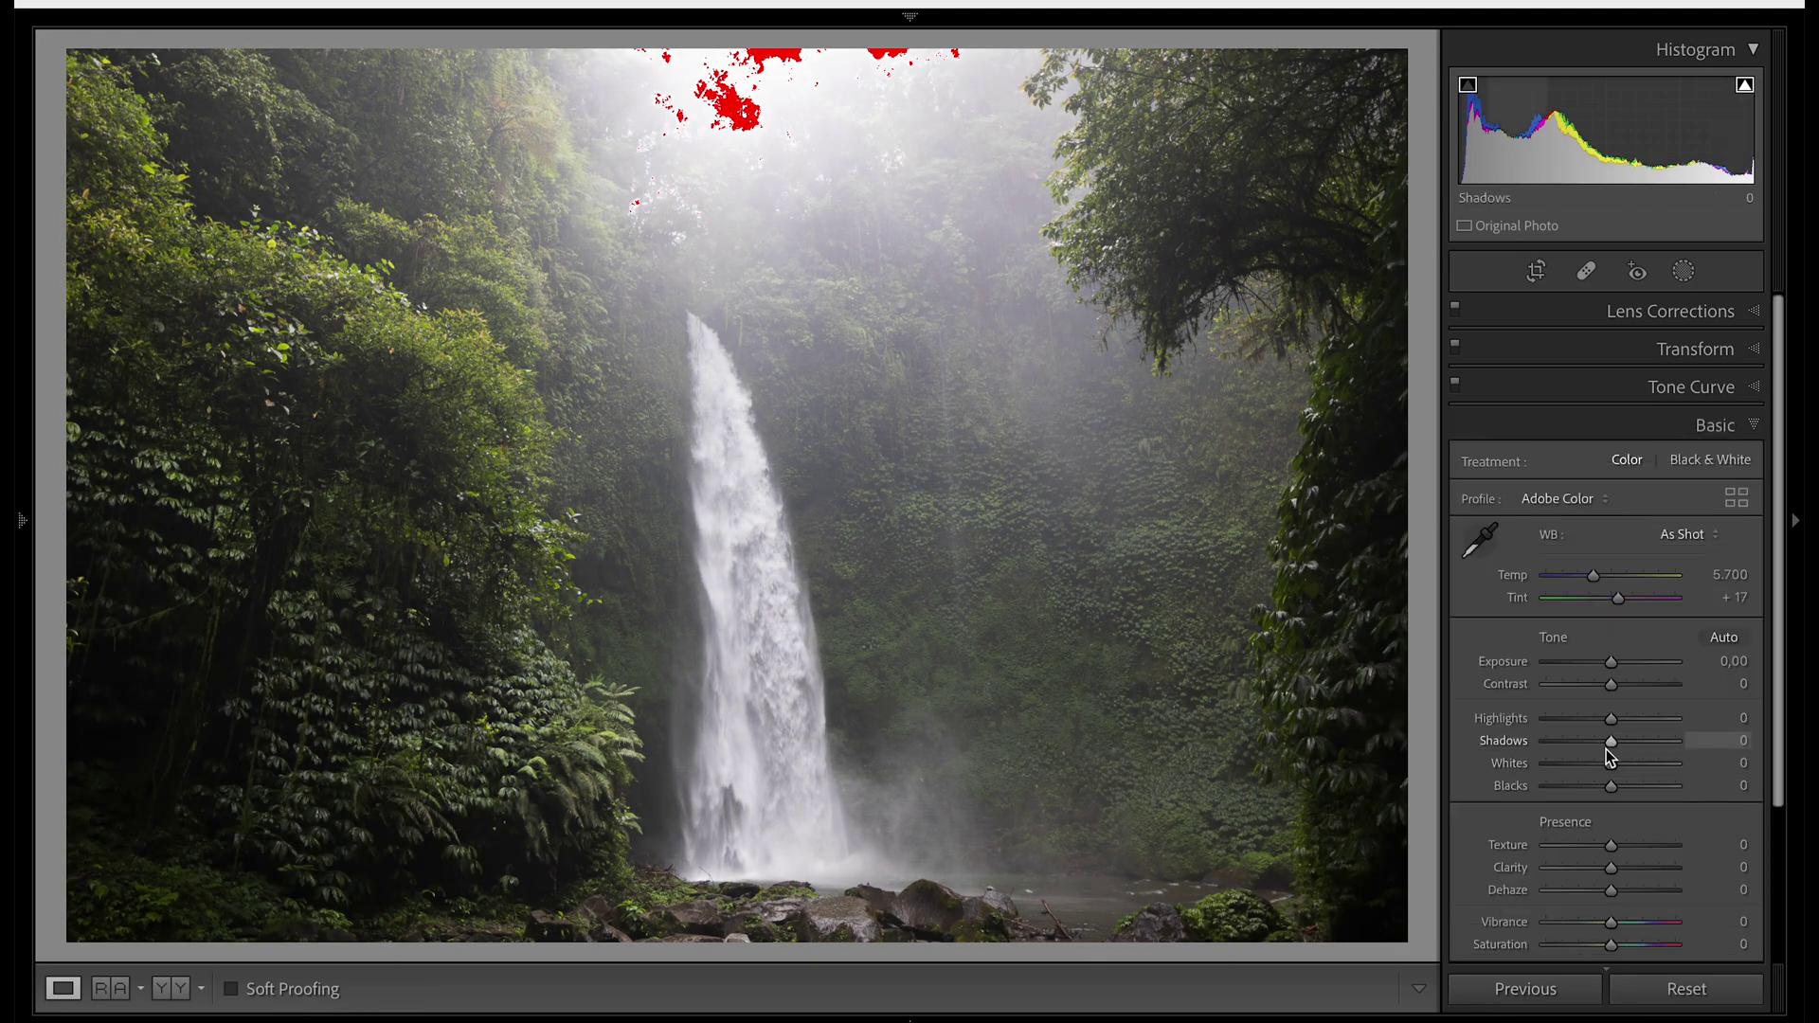
drag(1611, 718, 1650, 748)
scroll(1629, 758, down, 2)
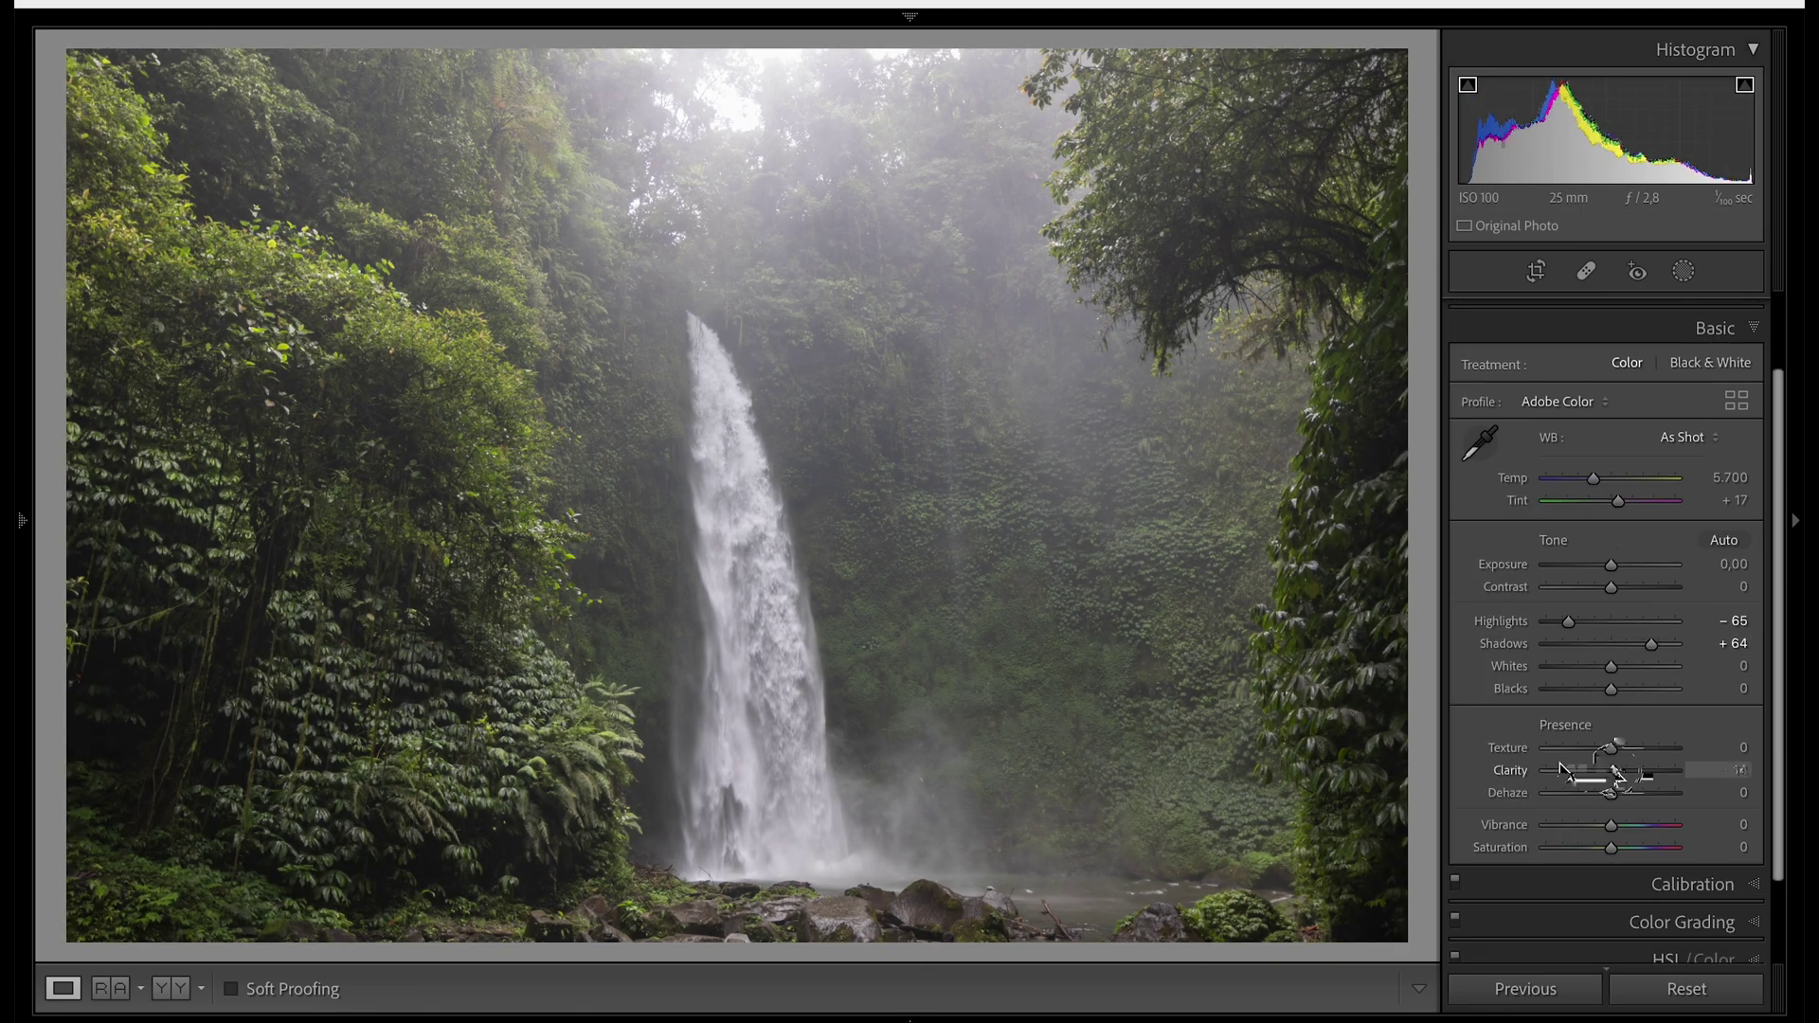
scroll(1570, 766, down, 1)
Color grade the shadows blue with hue 215 and saturation 14, and the highlights warm with hue 40 and saturation 38
click(1673, 826)
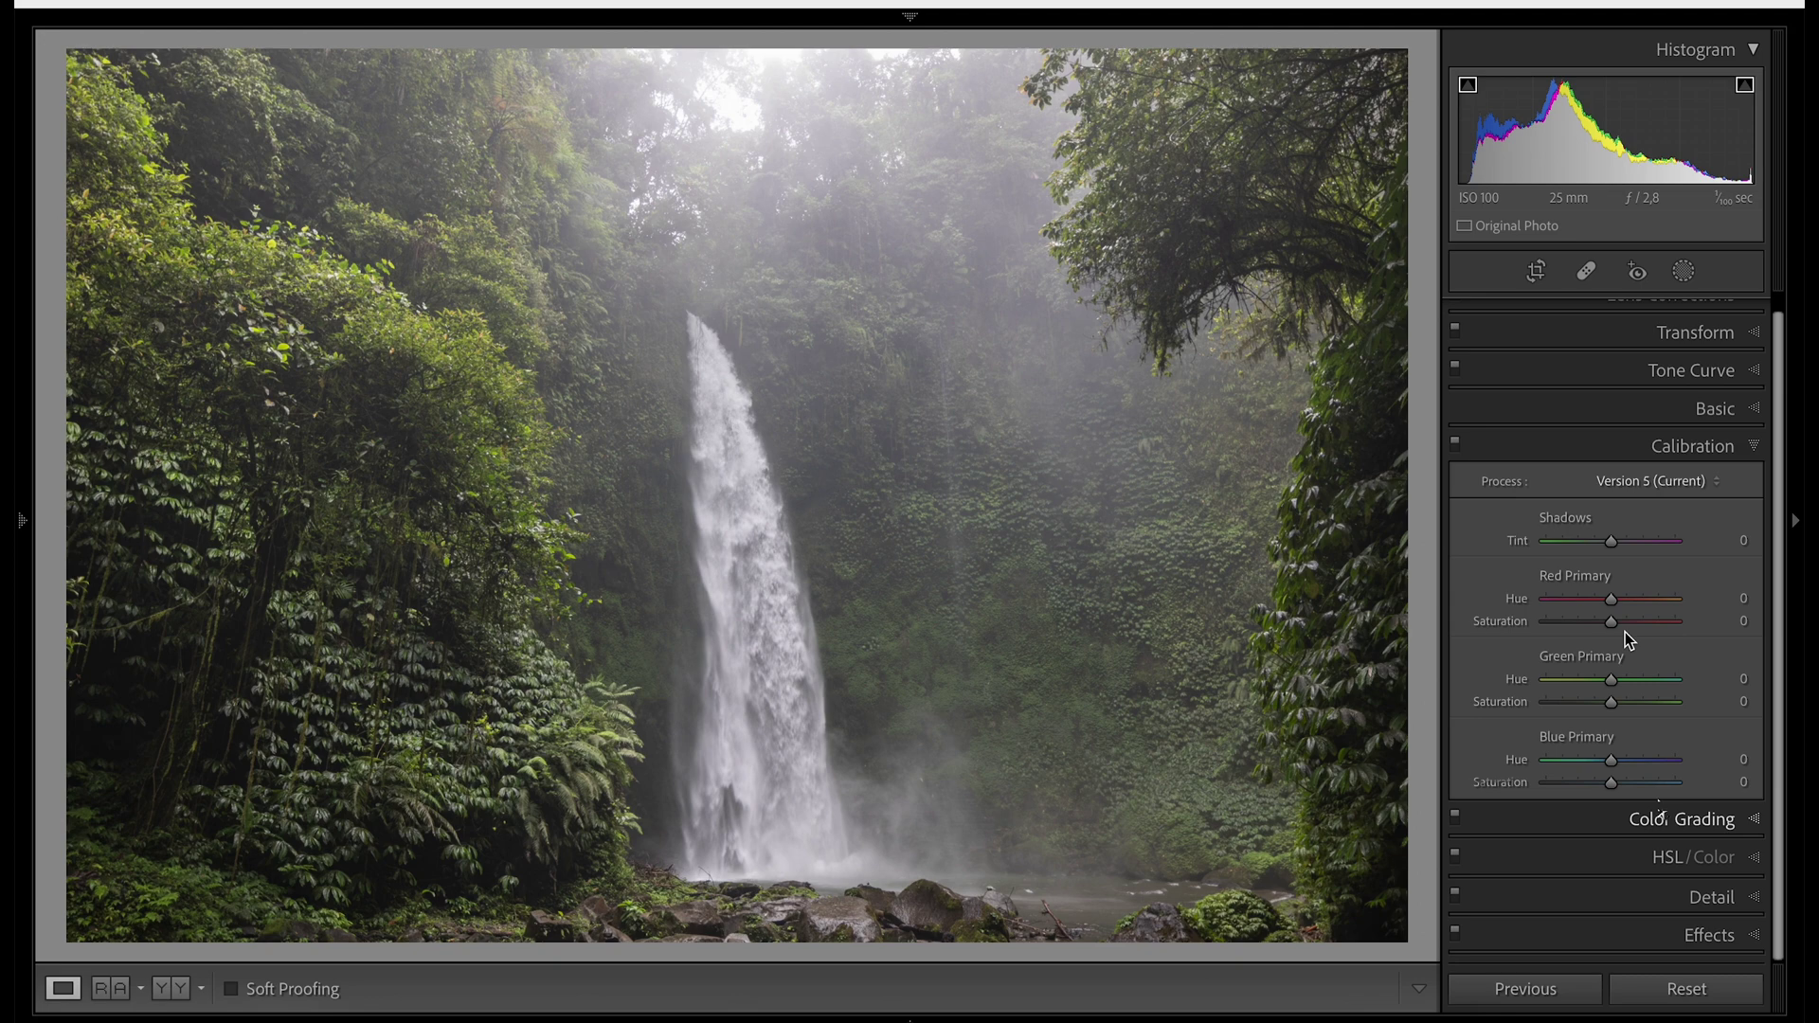
click(1665, 819)
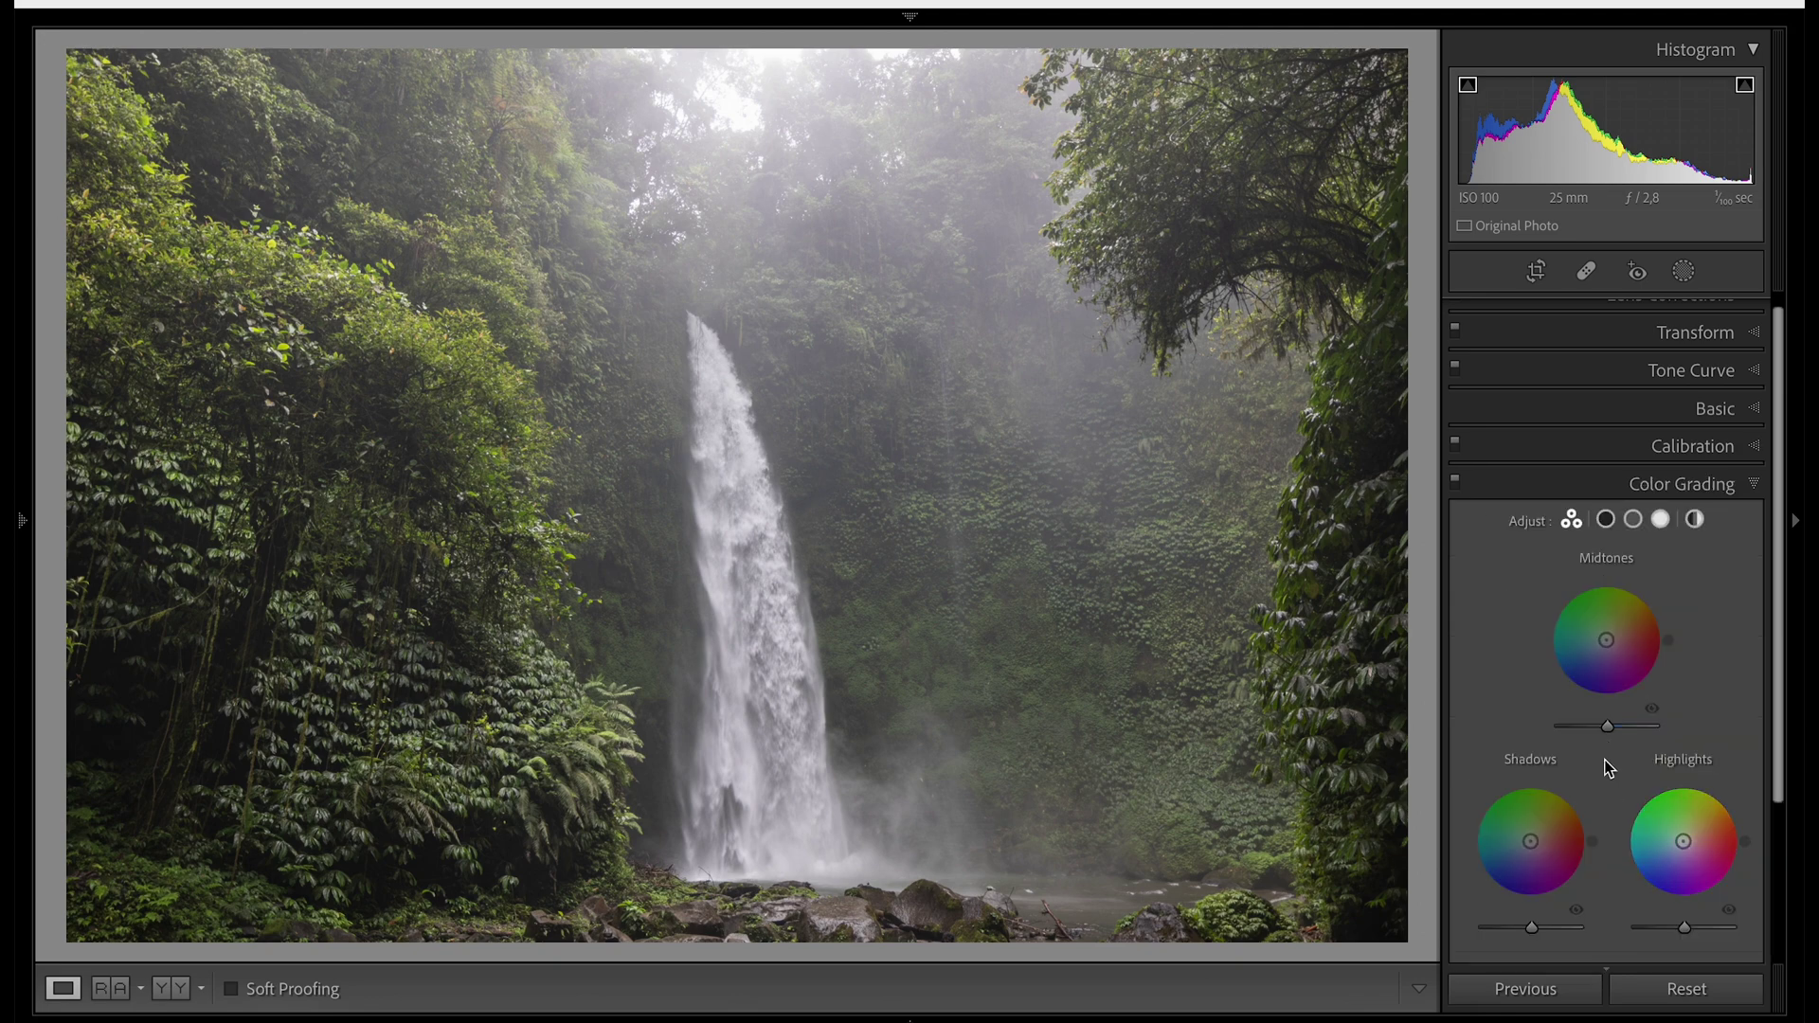
click(1605, 519)
mouse_move(1604, 694)
mouse_down()
mouse_move(1550, 694)
mouse_move(1543, 728)
mouse_move(1595, 699)
mouse_up()
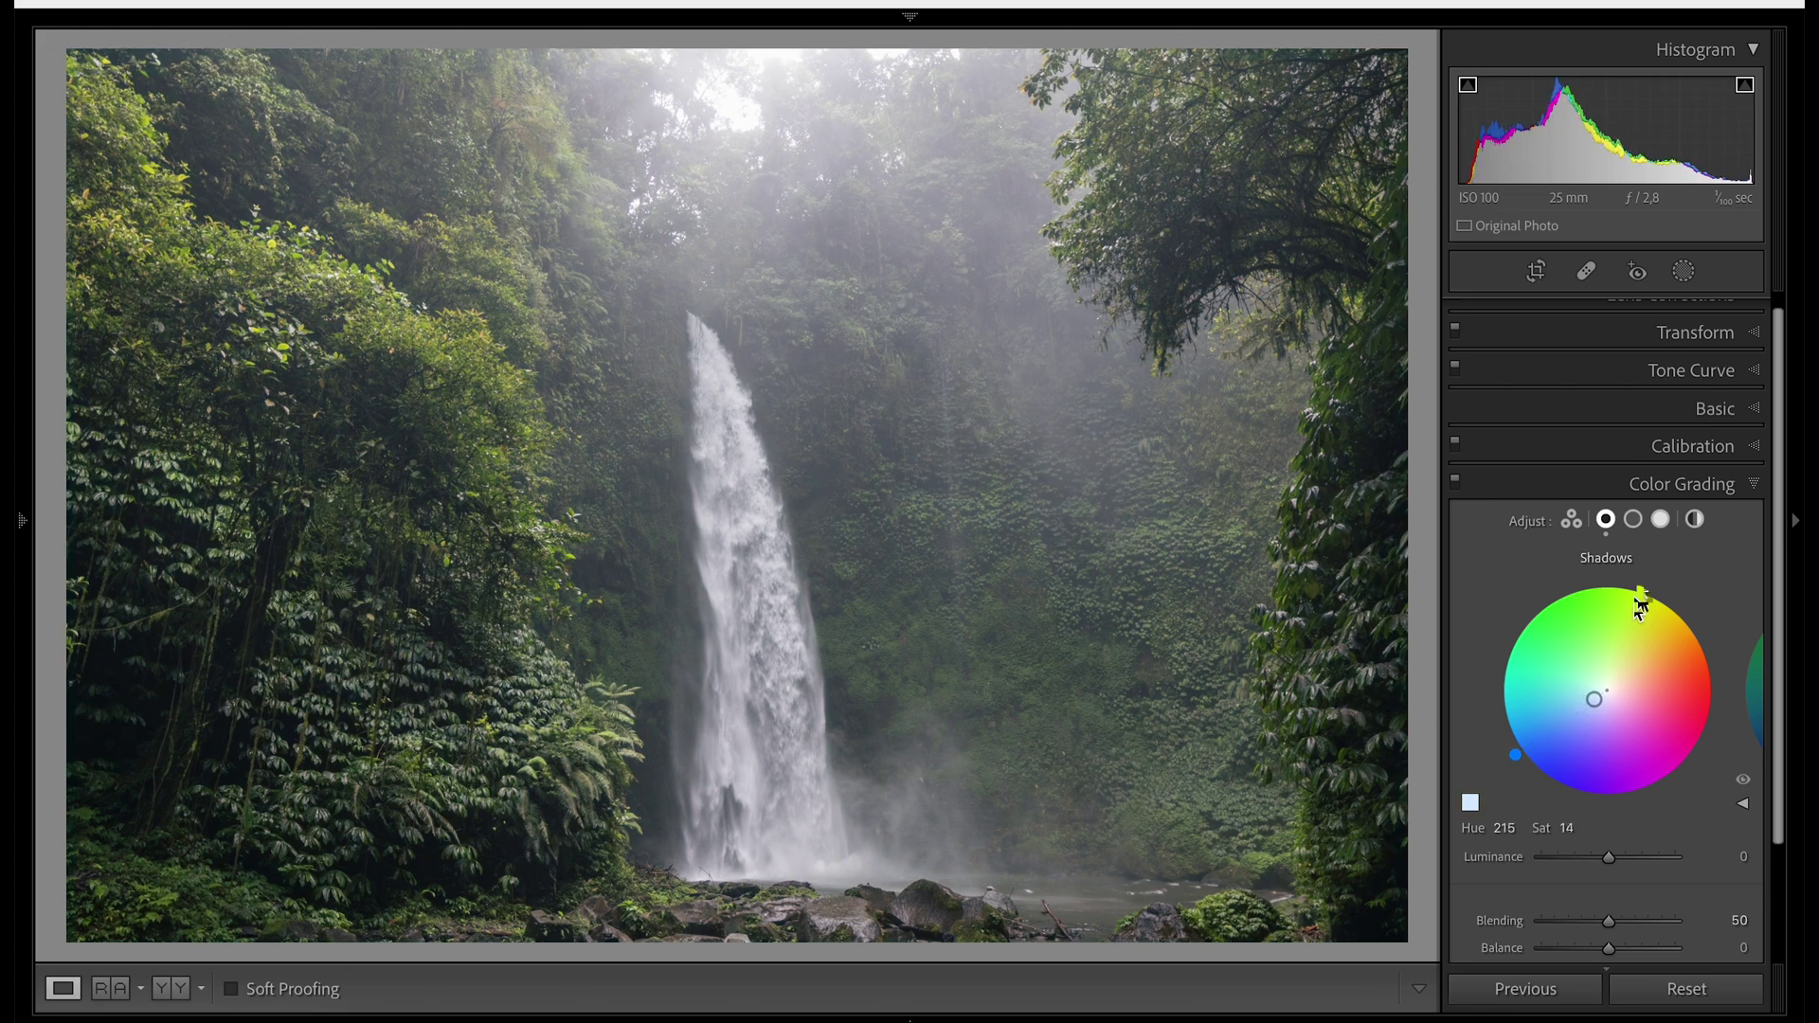
click(1660, 519)
mouse_move(1617, 691)
mouse_down()
mouse_move(1697, 652)
mouse_move(1689, 622)
mouse_move(1639, 667)
mouse_up()
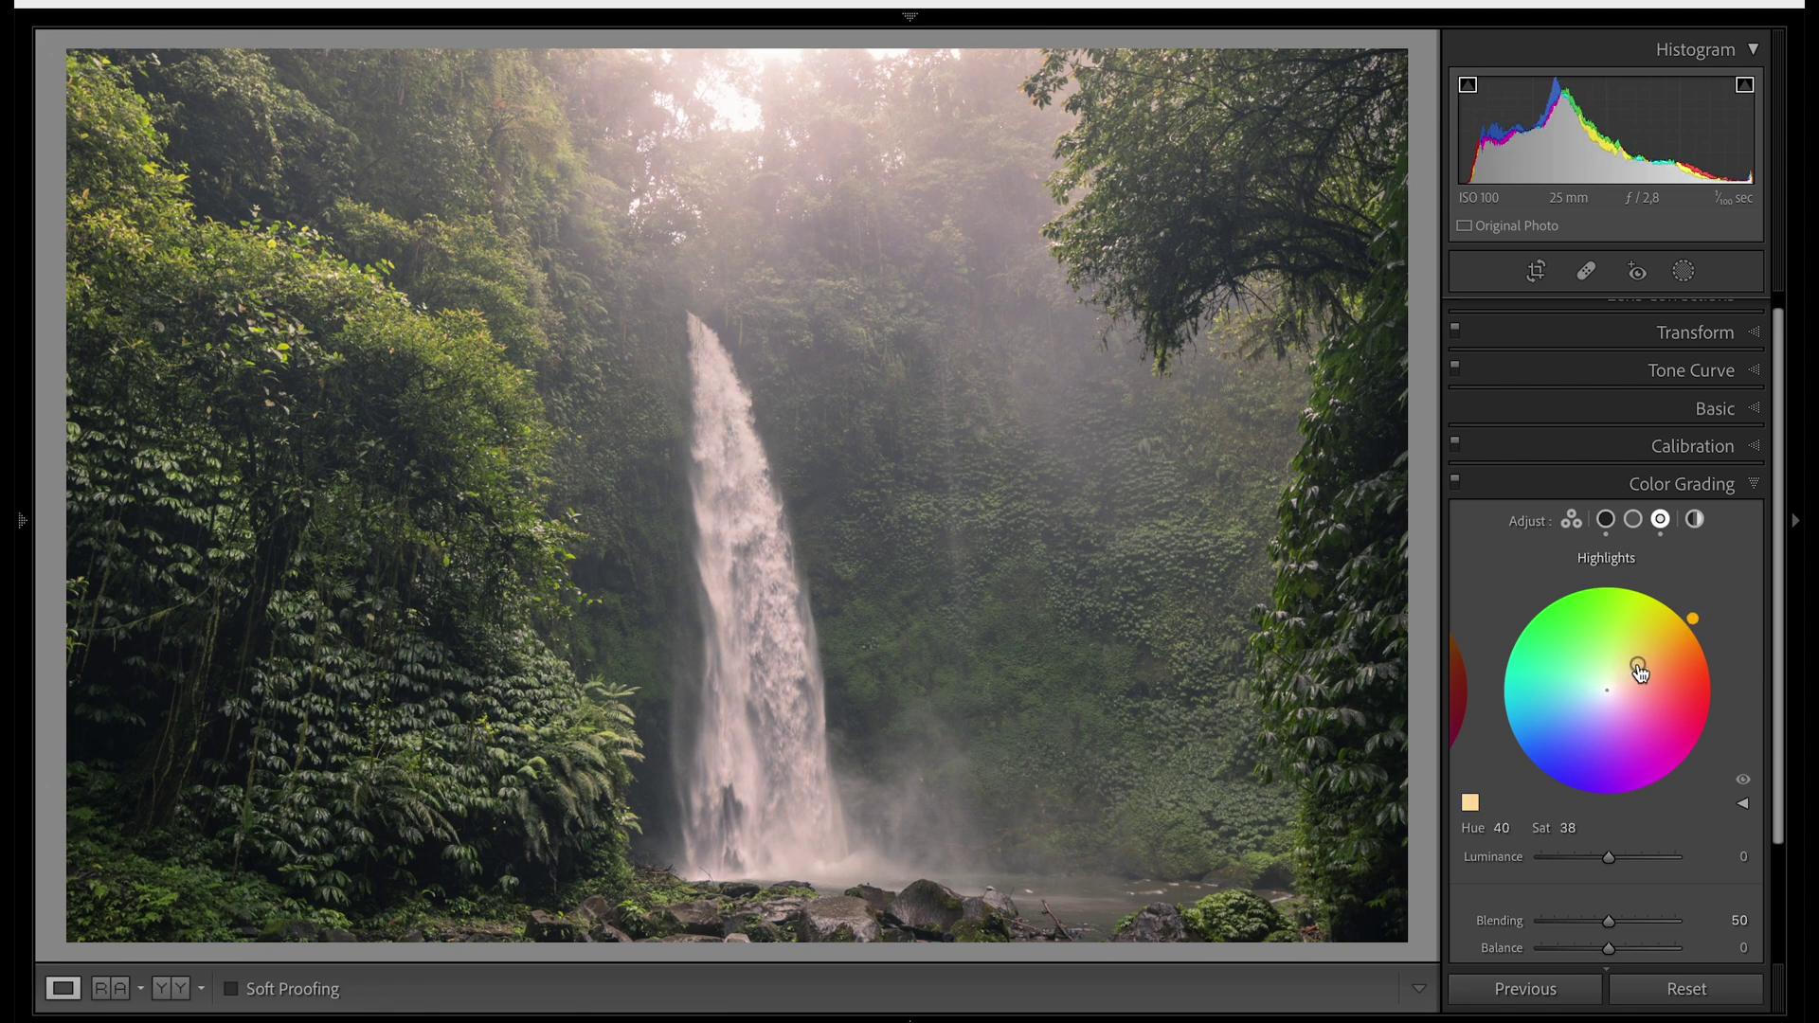
Reopen the tone curve settings and apply the Medium Tone Curve preset to the color-graded photo
click(1612, 493)
click(1715, 388)
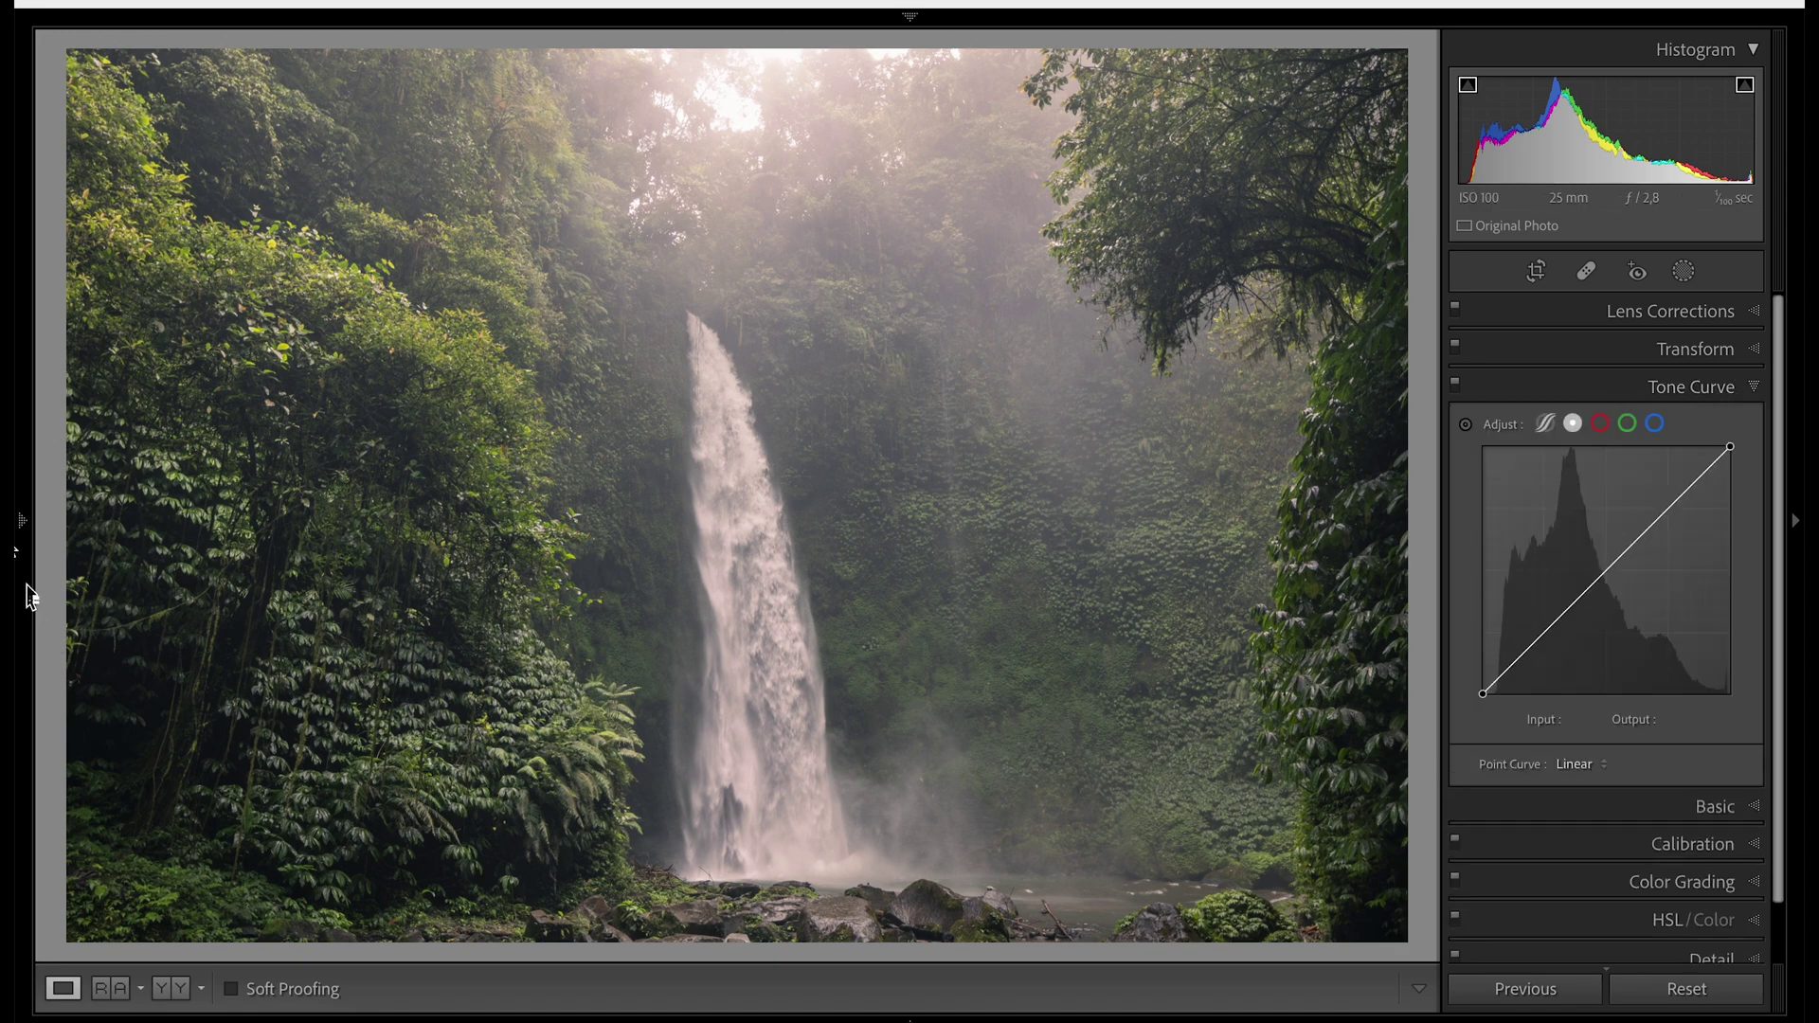
mouse_move(26, 572)
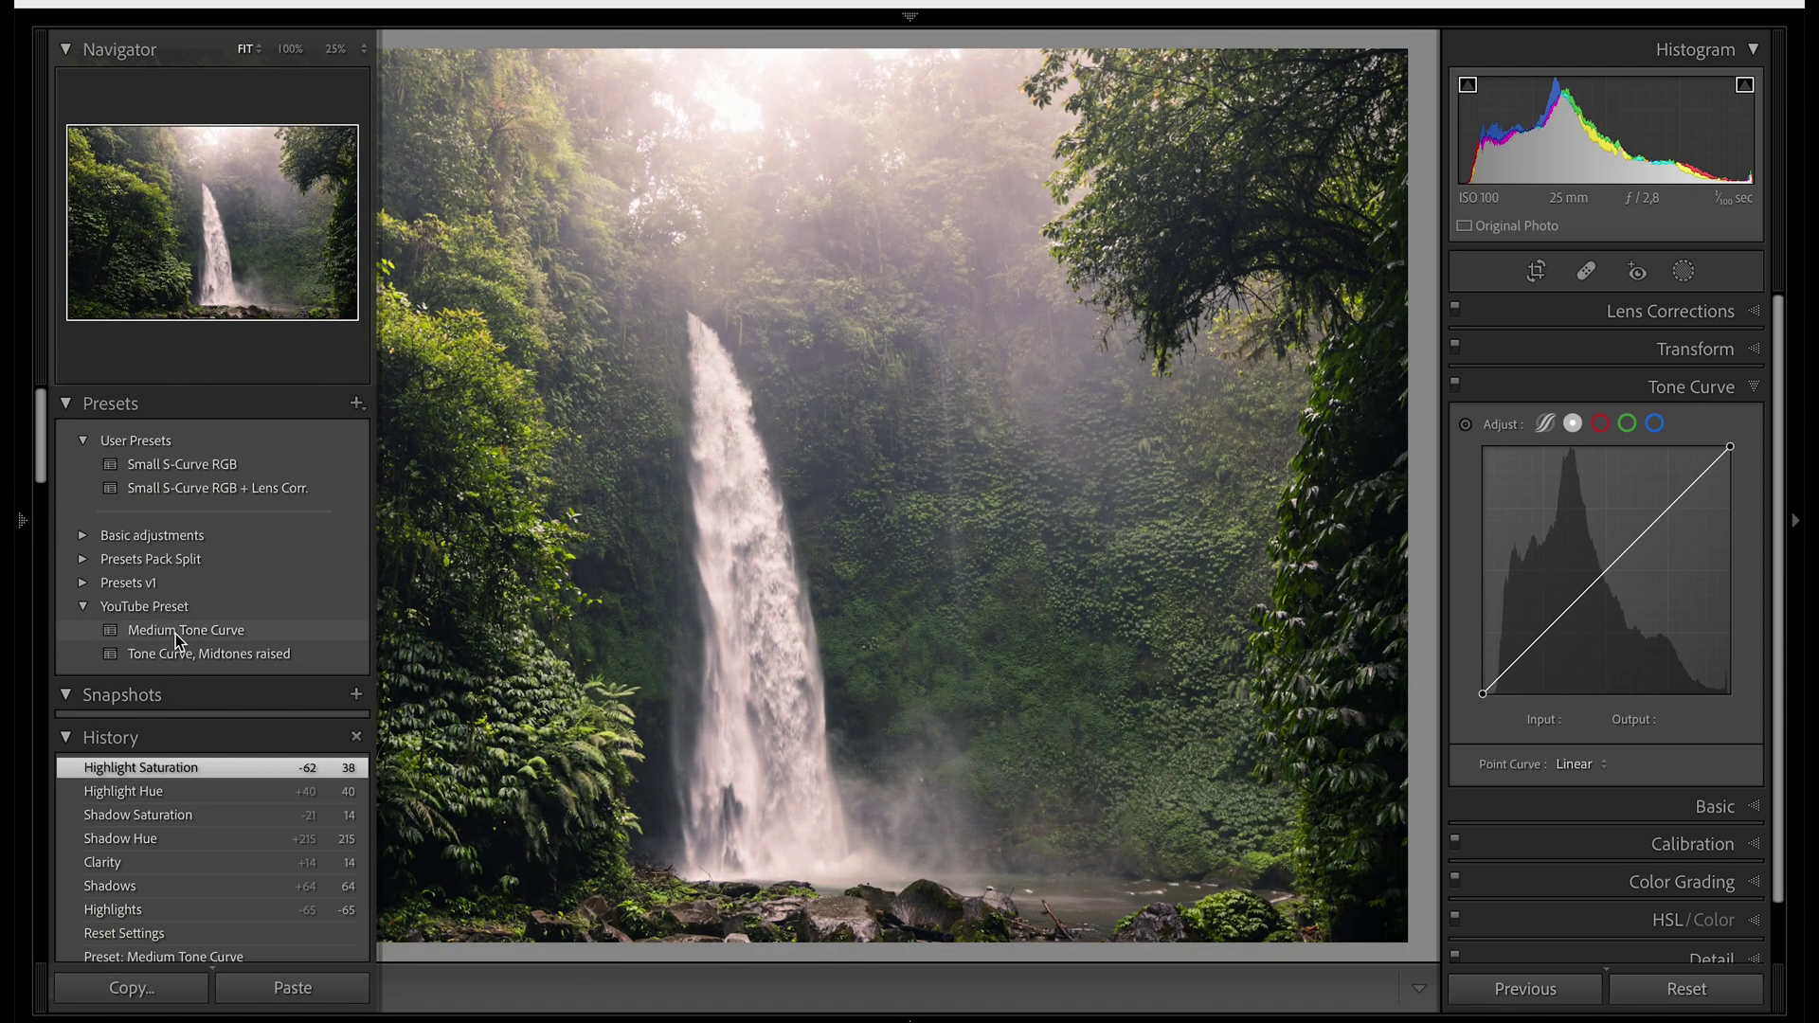
click(174, 632)
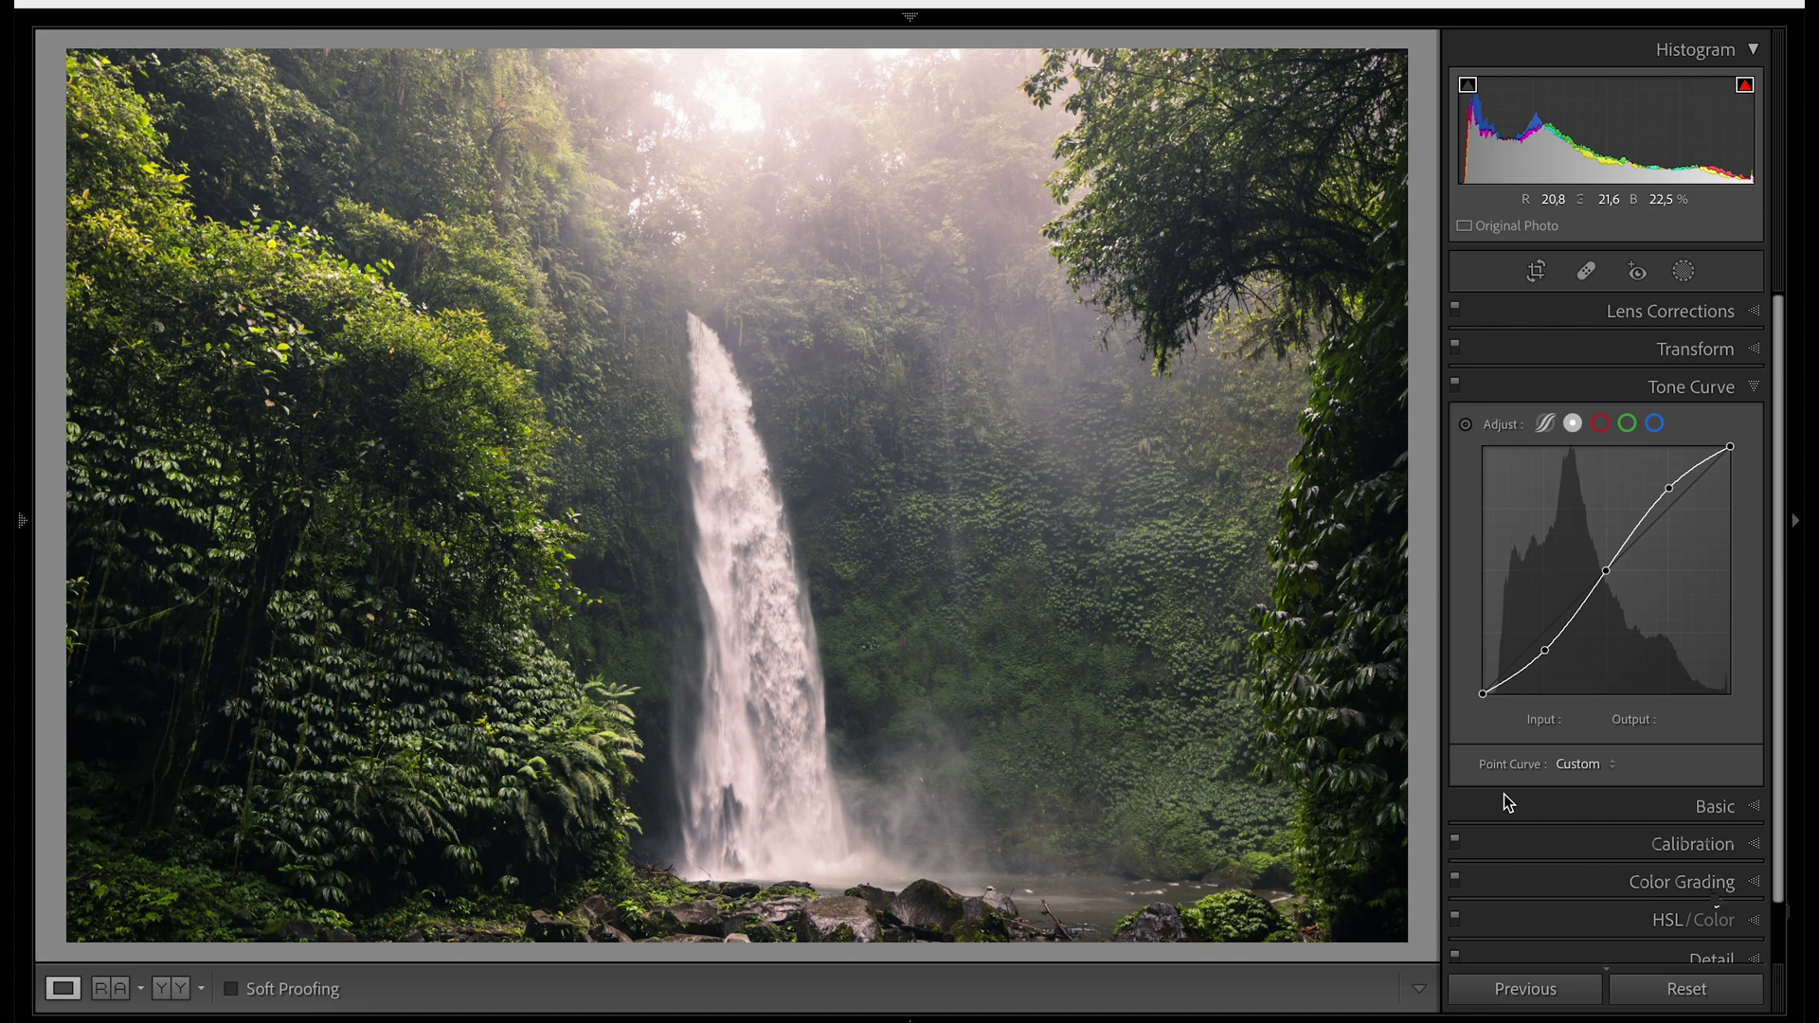
Review the Basic adjustments and the Color Grading shadows wheel, and return to the tone curve
click(1744, 809)
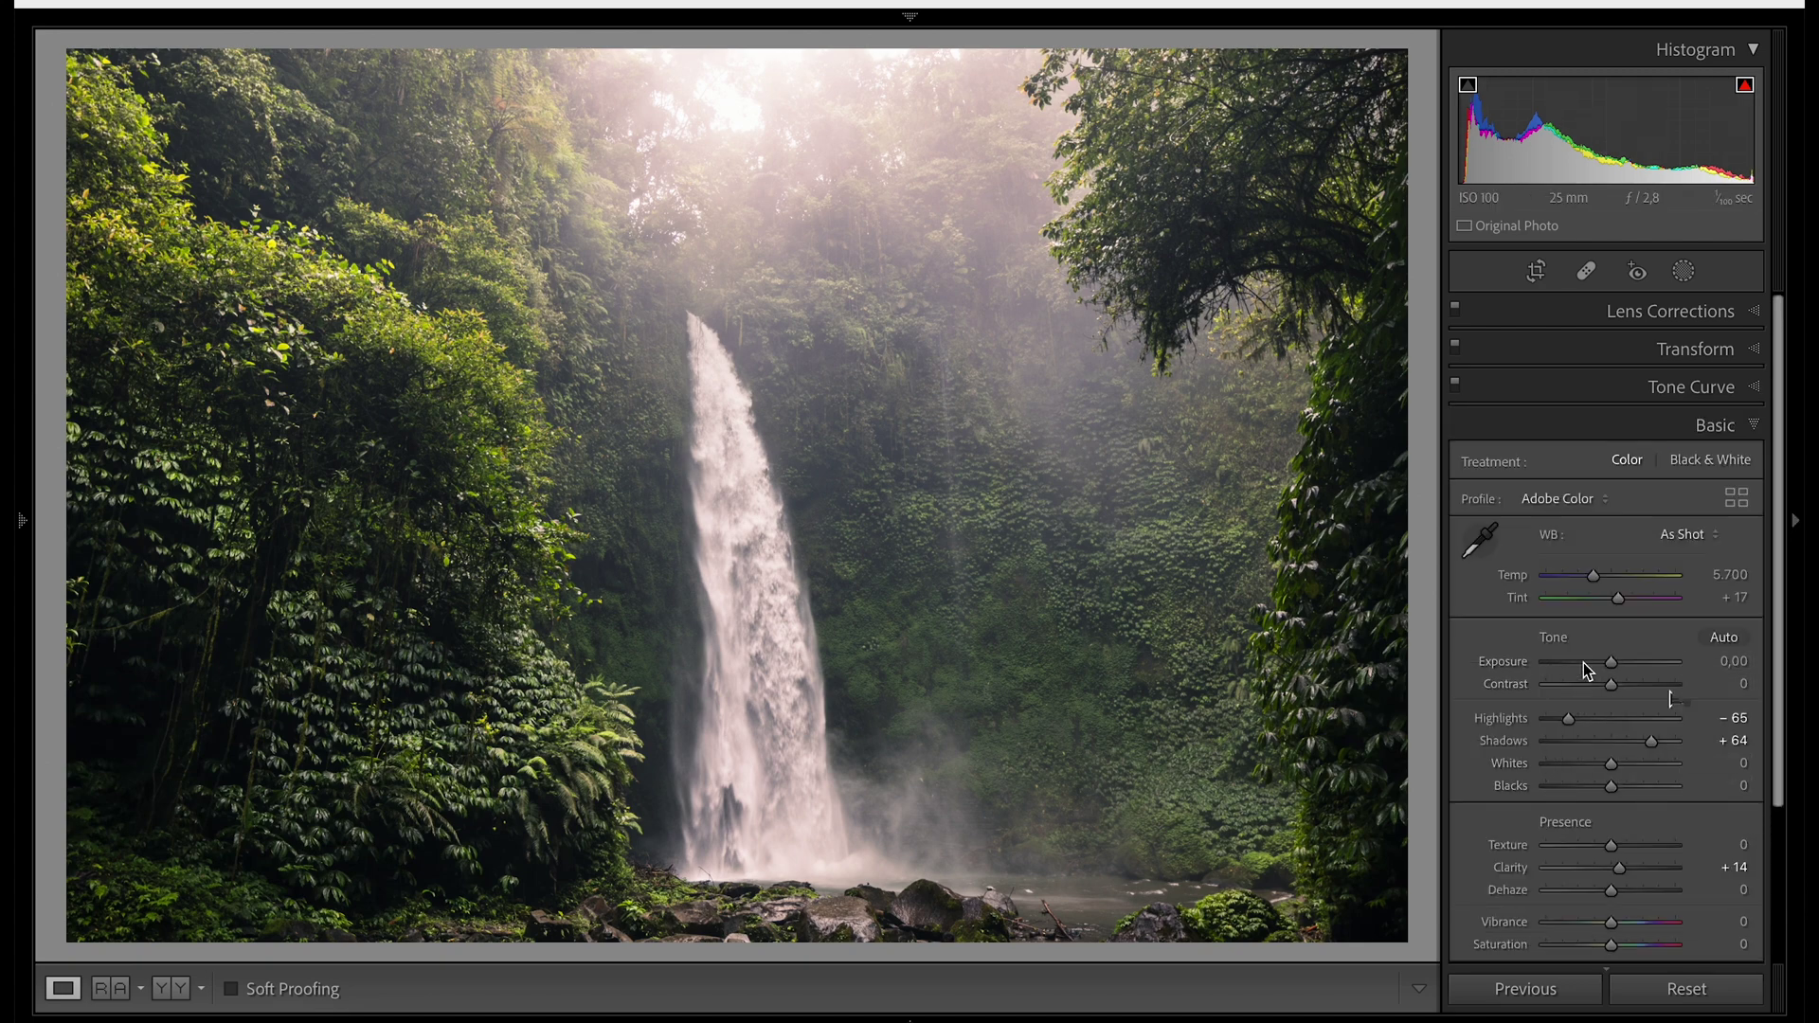
scroll(1592, 739, down, 3)
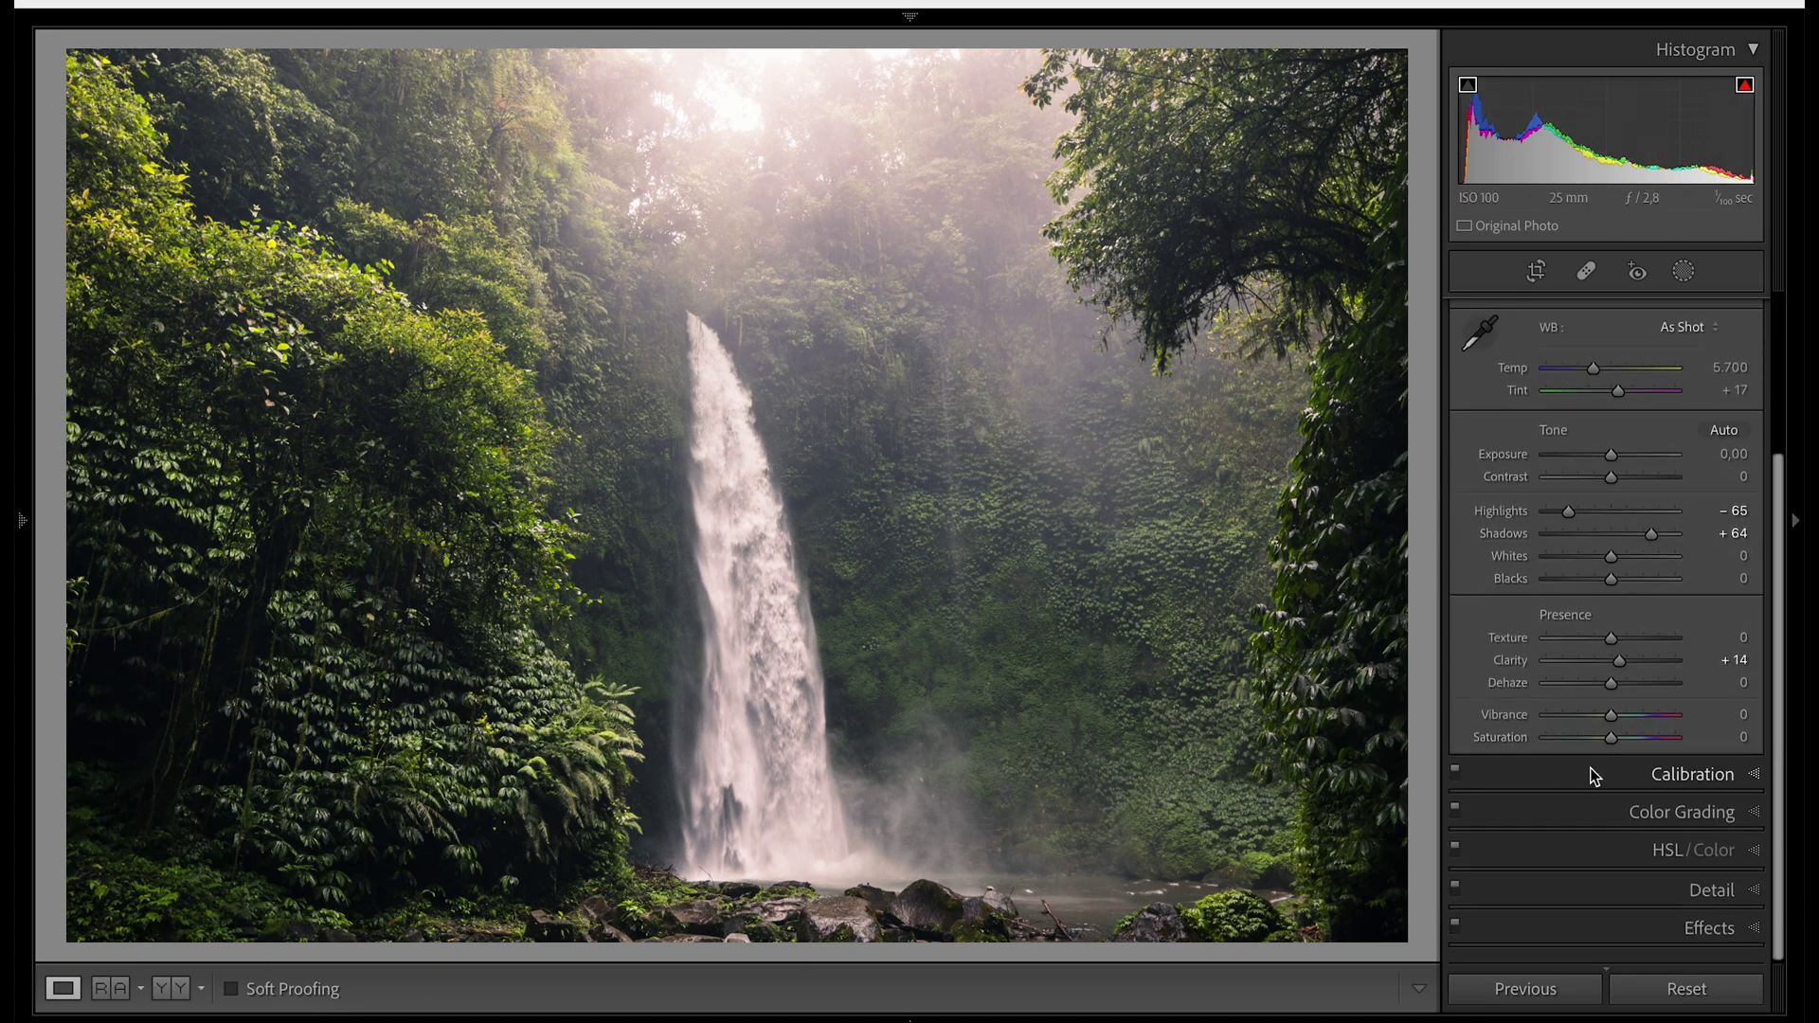
click(1698, 826)
click(1608, 503)
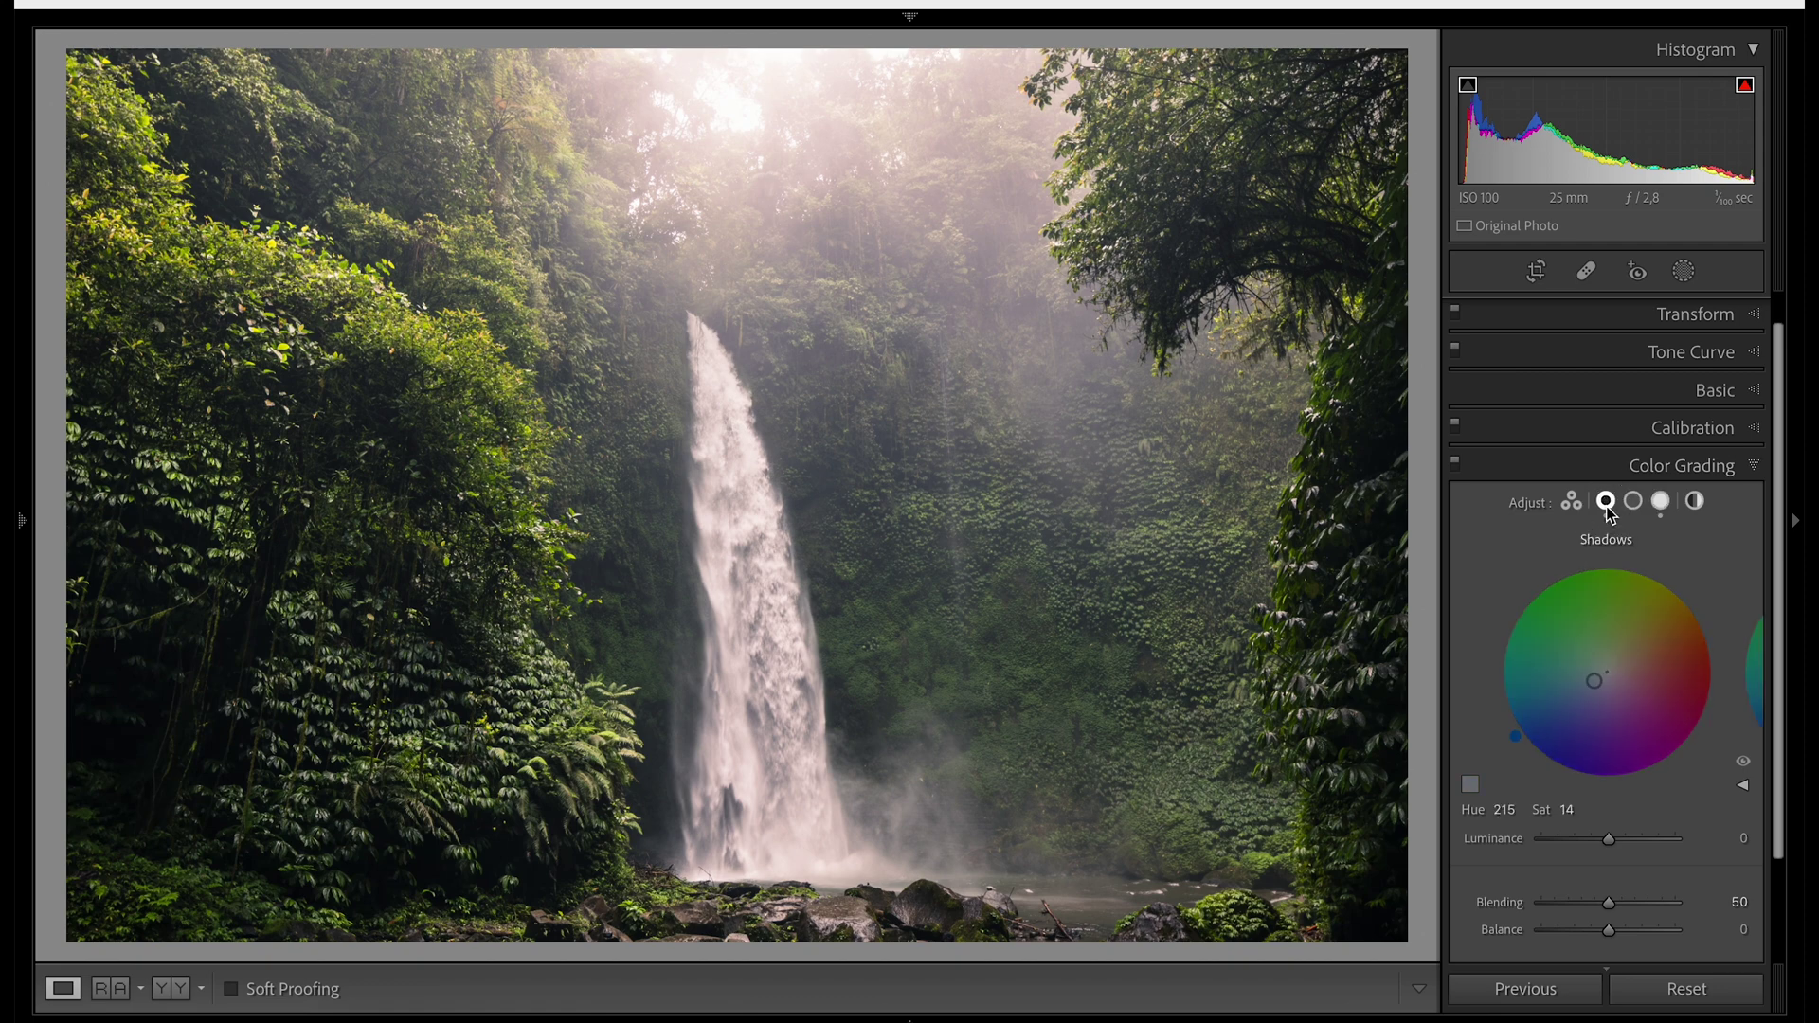
scroll(1491, 607, up, 1)
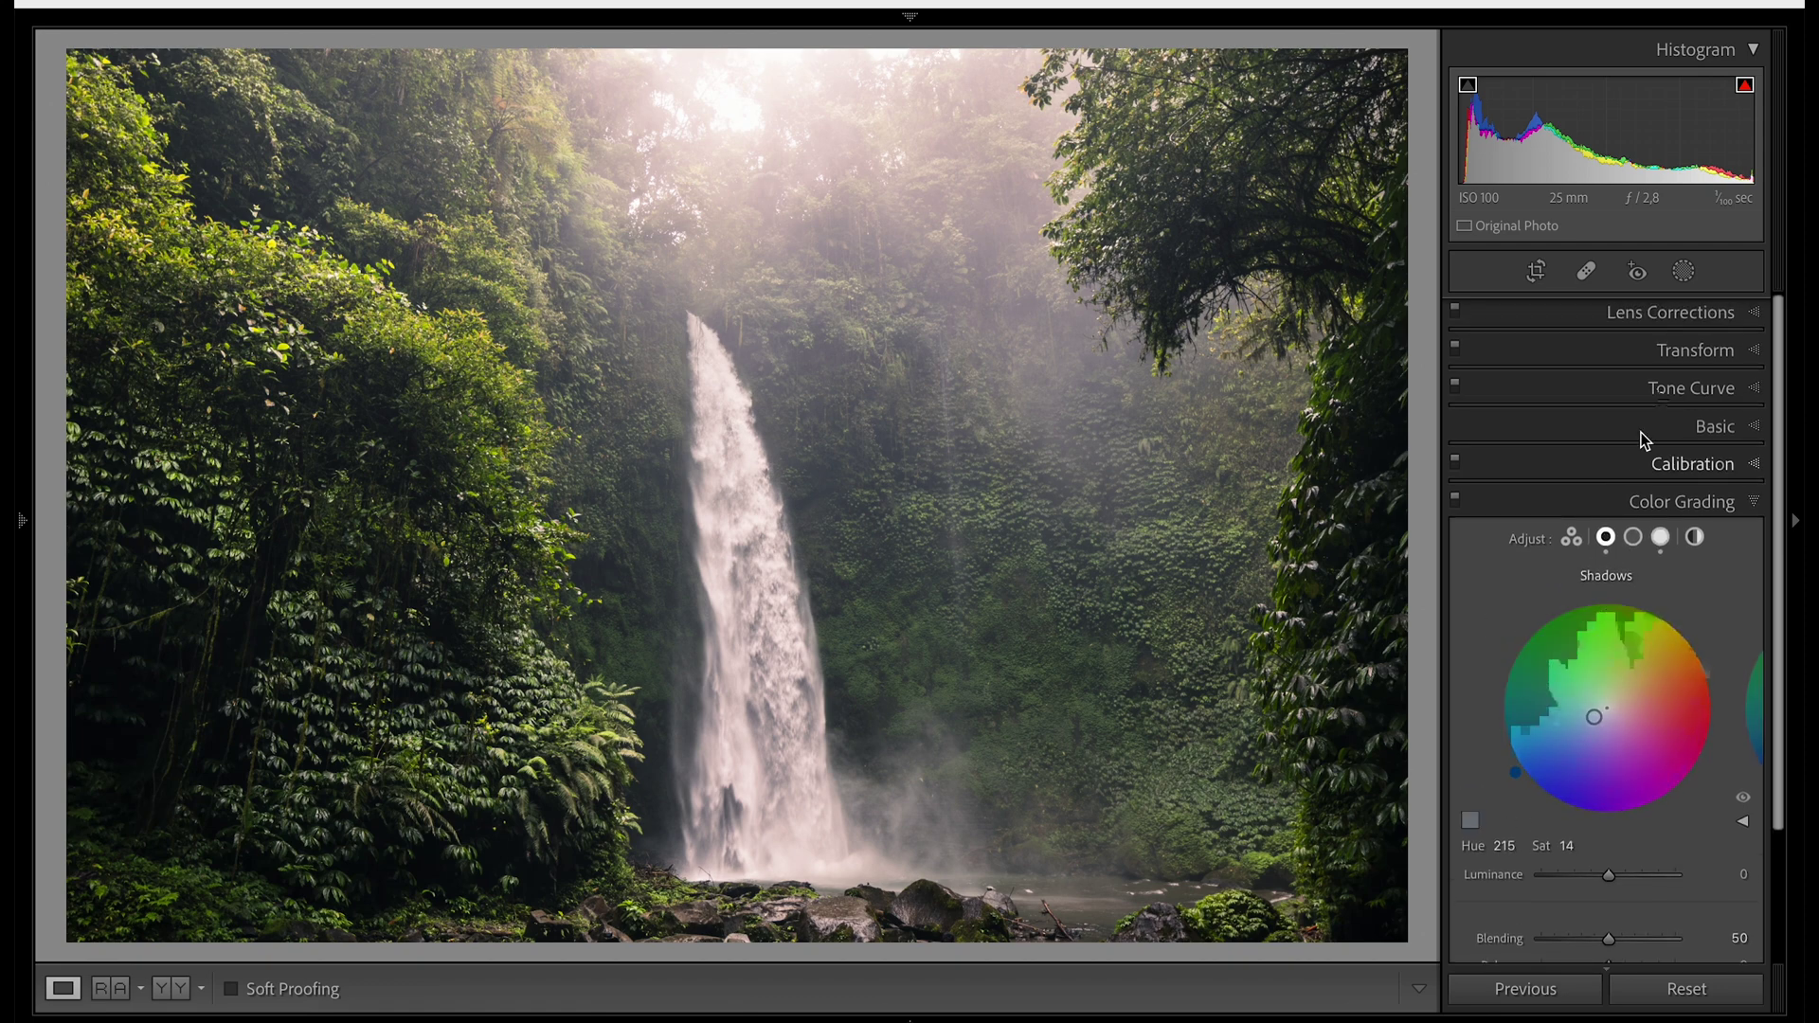
click(1654, 390)
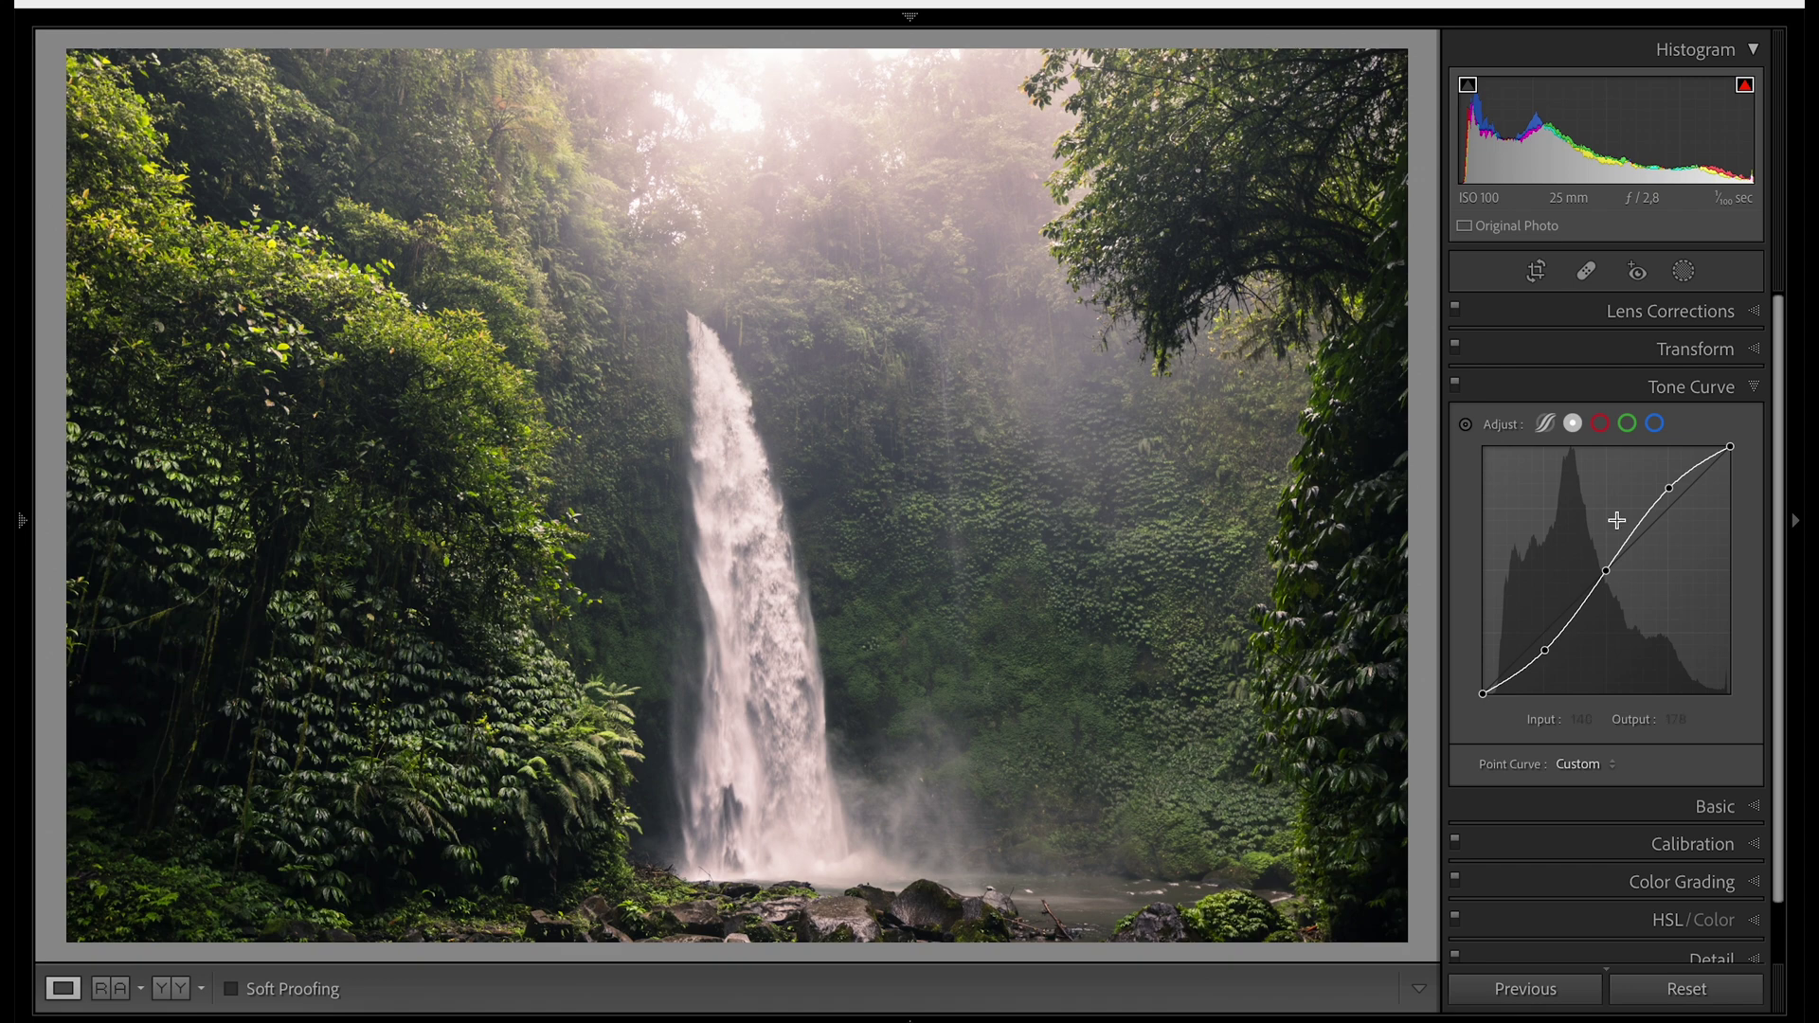
Look through the red, green and blue channel curves, return to the RGB point curve, and show the red channel again
click(1600, 425)
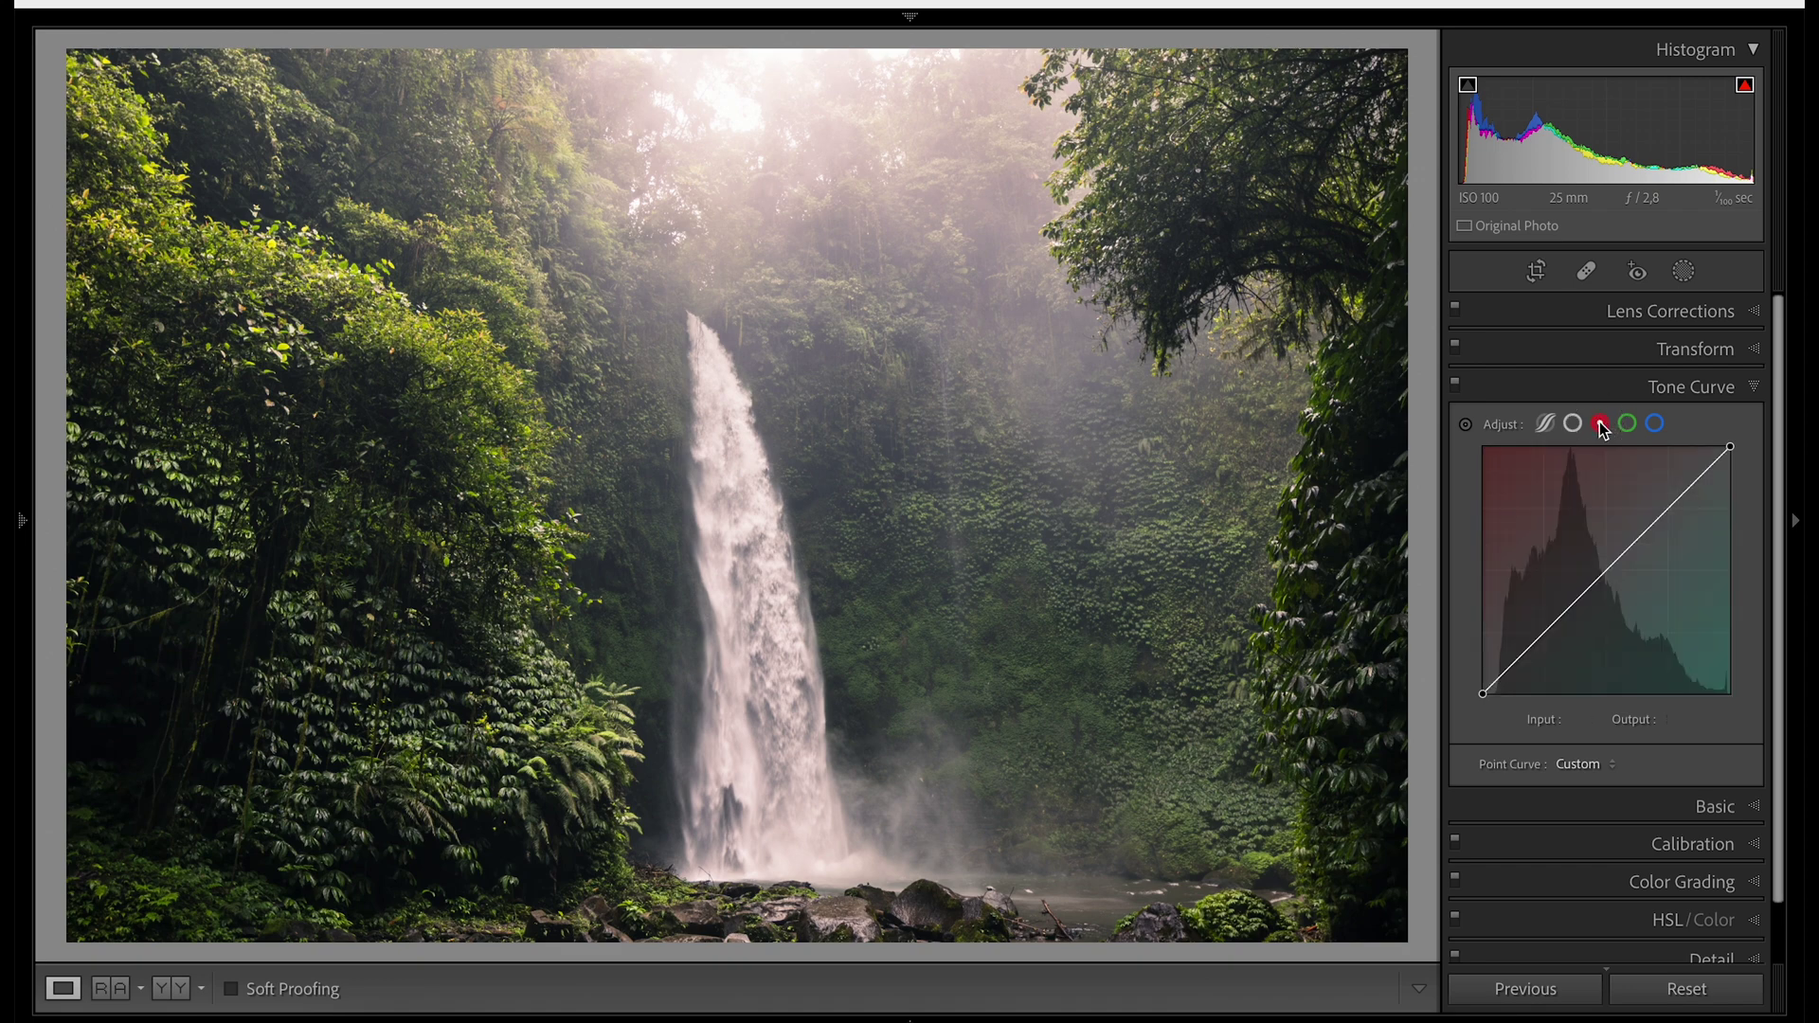
click(1628, 424)
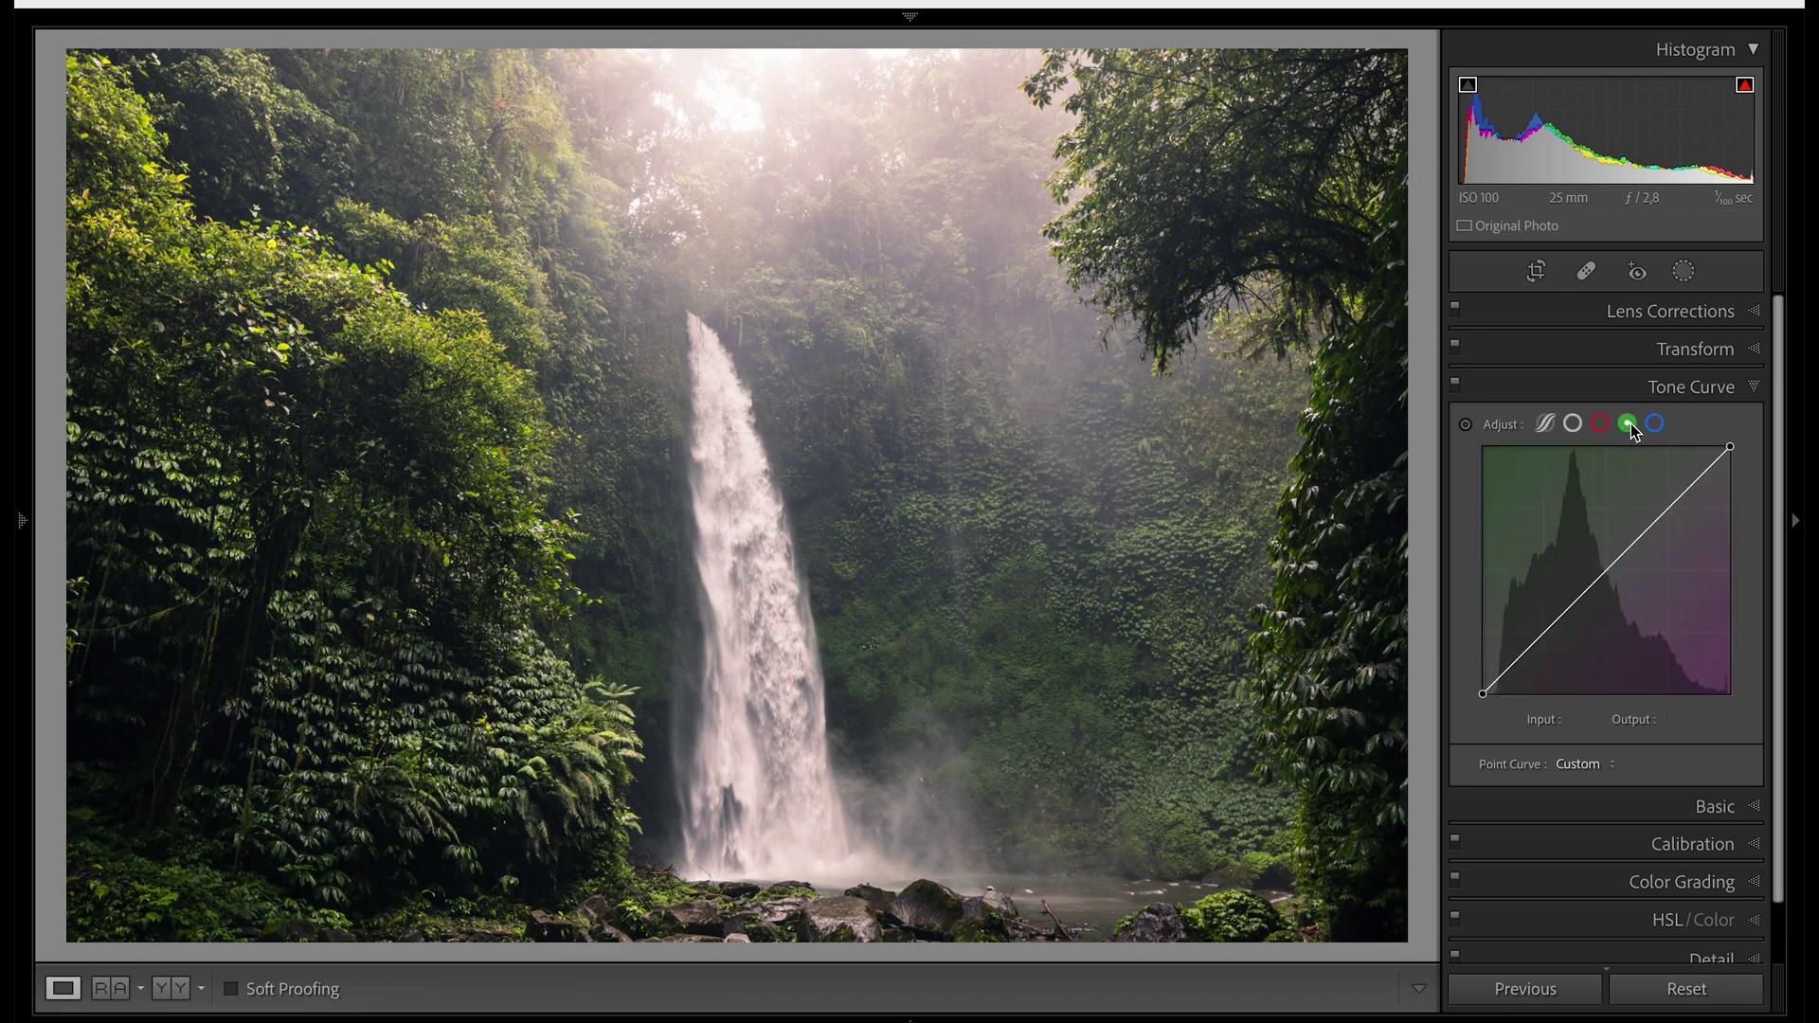
click(1660, 426)
click(1571, 426)
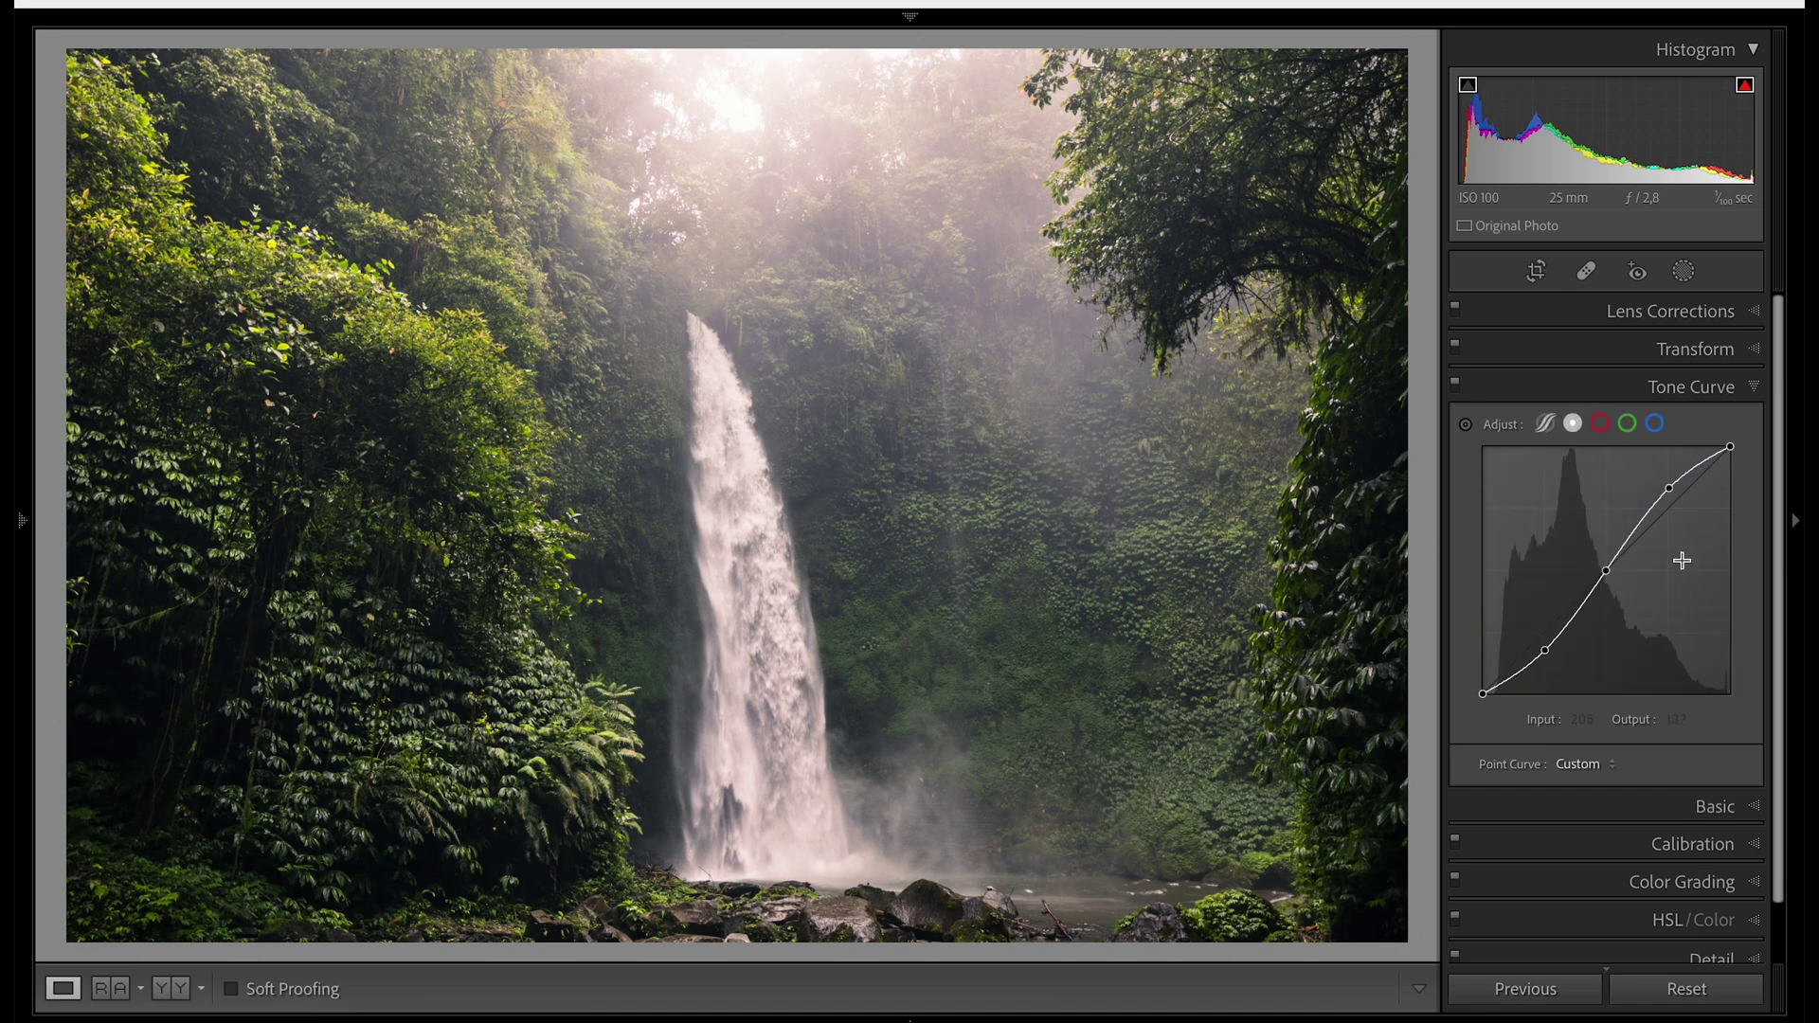
click(1601, 426)
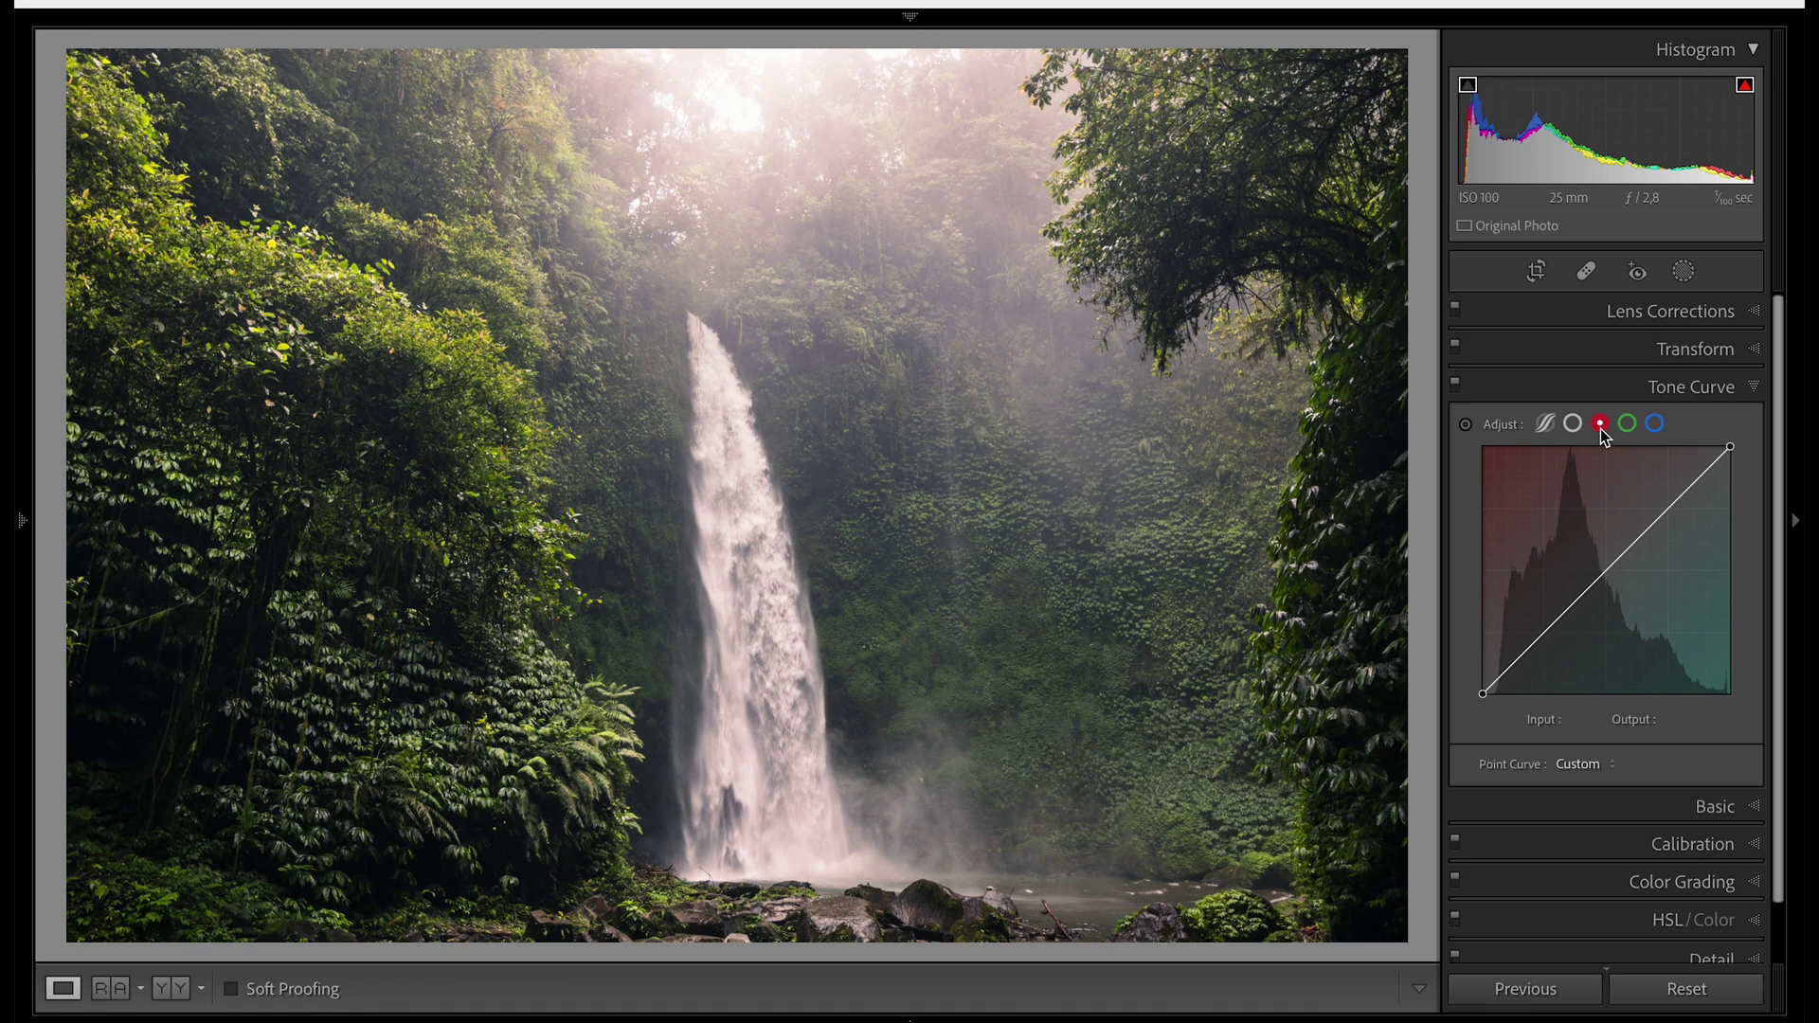